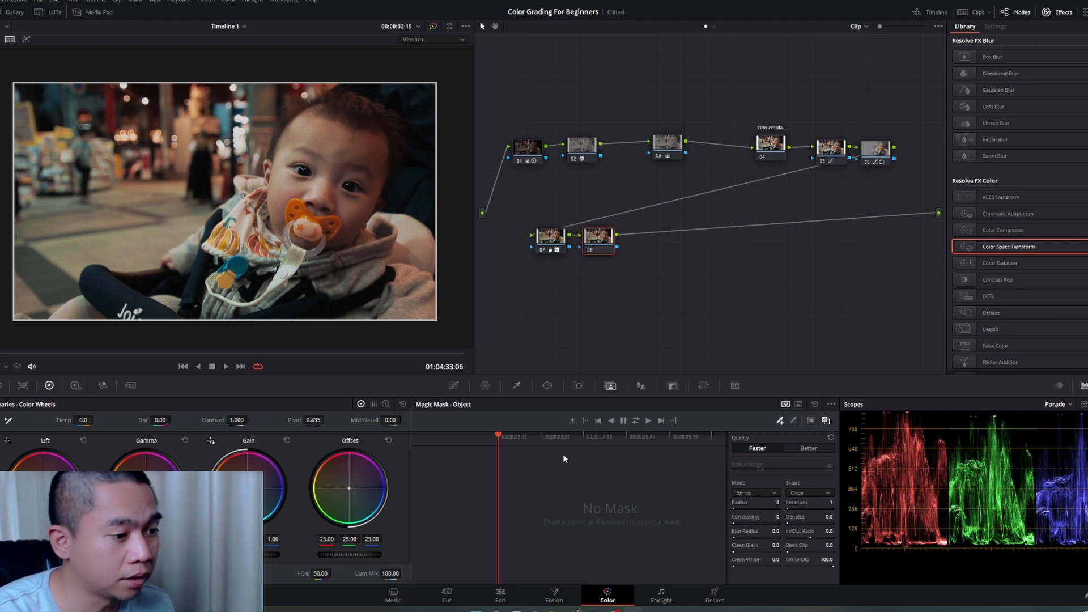
Sample the skin tone on the baby's forehead with the HSL qualifier on node 08 and highlight the selection.
{"action": "left_click", "coordinate": [513, 386]}
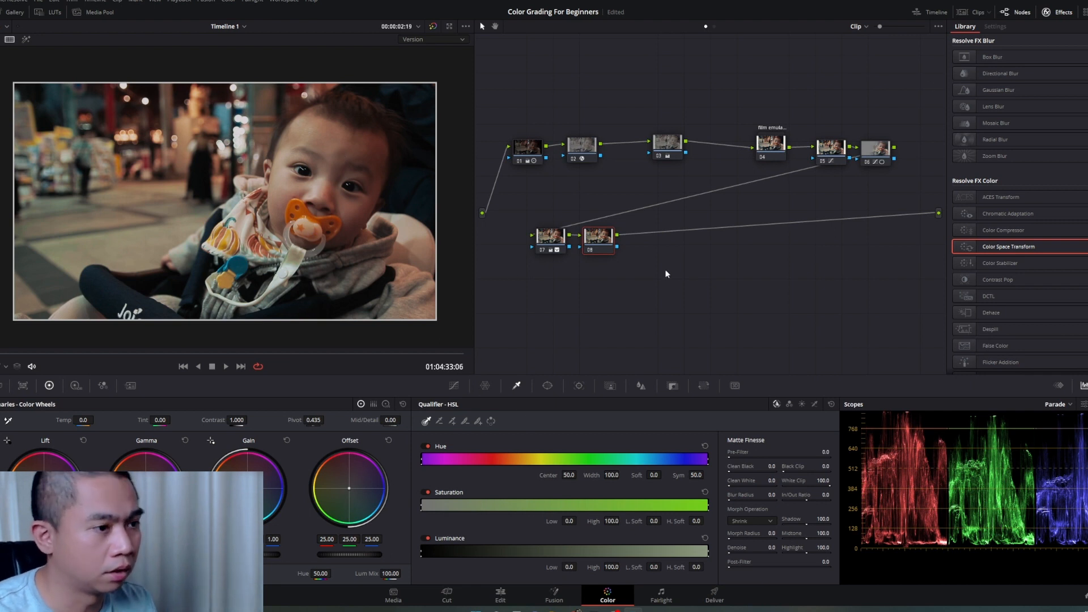
{"action": "left_click_drag", "start_coordinate": [596, 243], "coordinate": [637, 241]}
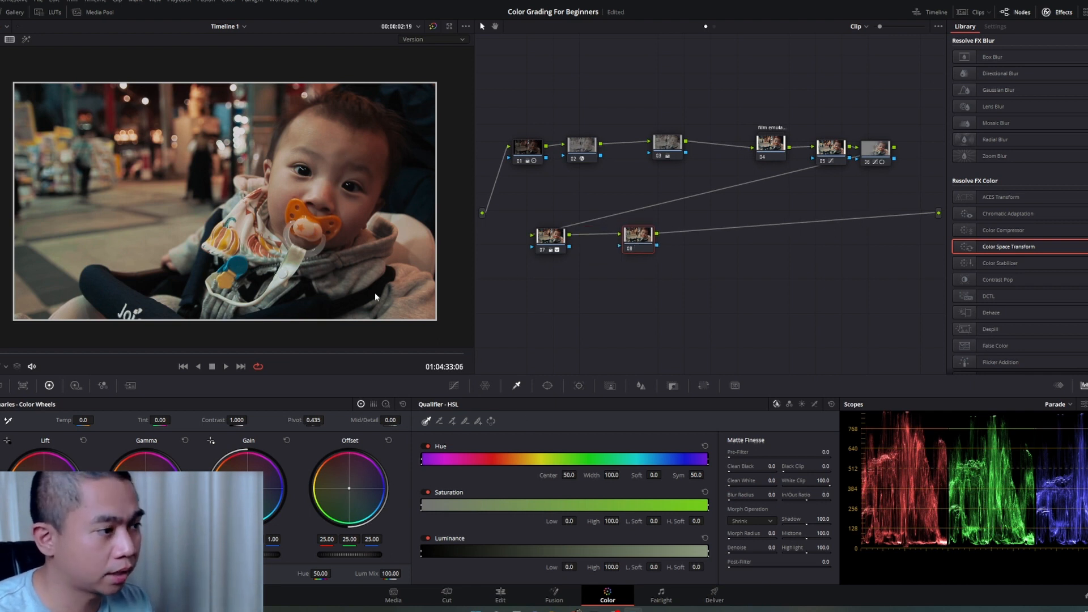
{"action": "left_click", "coordinate": [329, 141]}
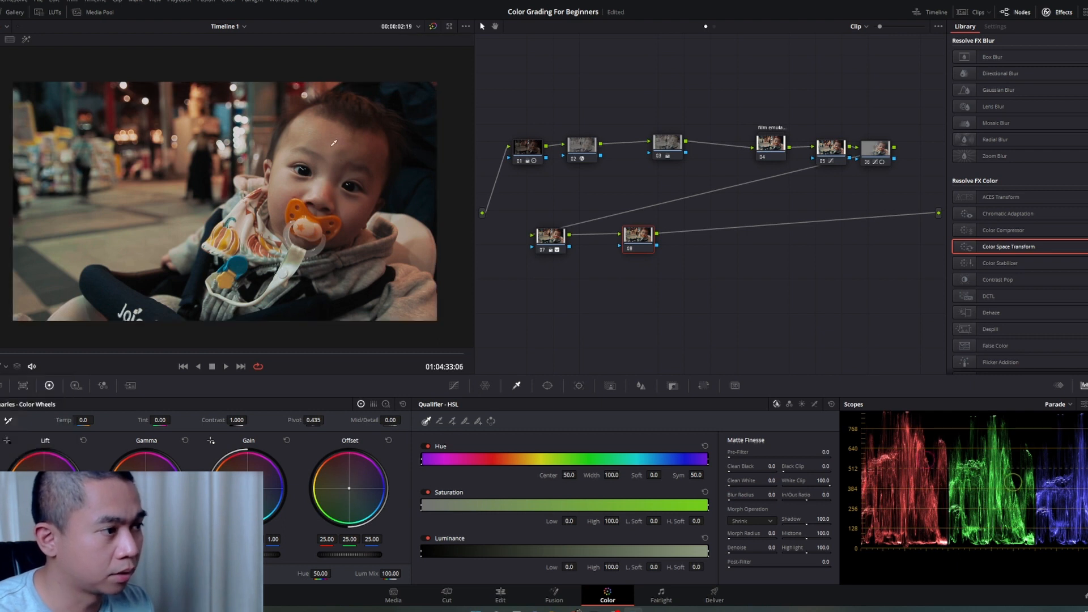
{"action": "key", "text": "shift+h"}
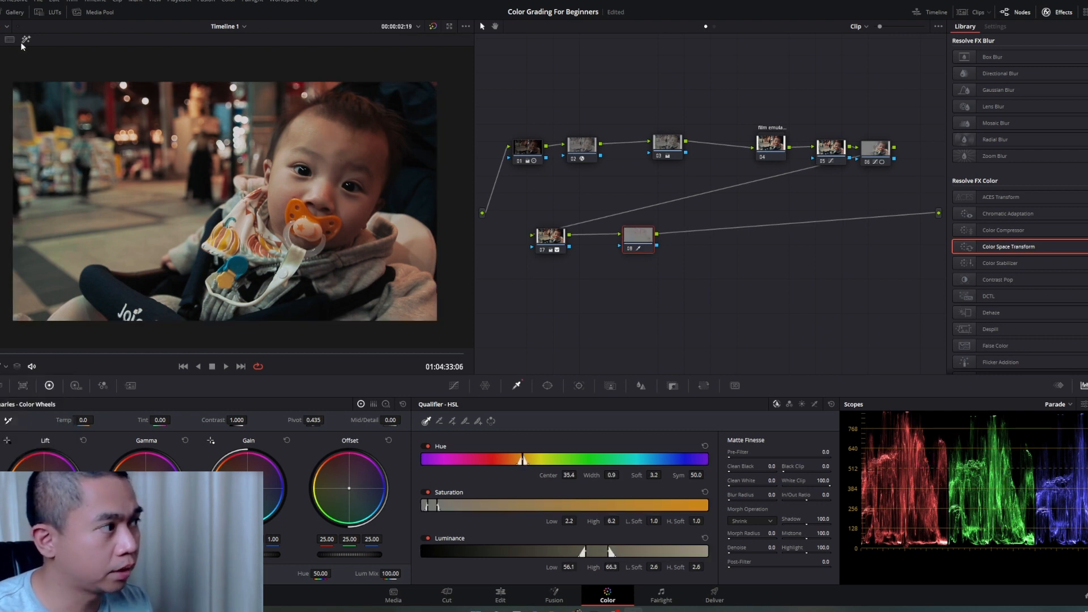
{"action": "left_click_drag", "start_coordinate": [316, 132], "coordinate": [331, 146]}
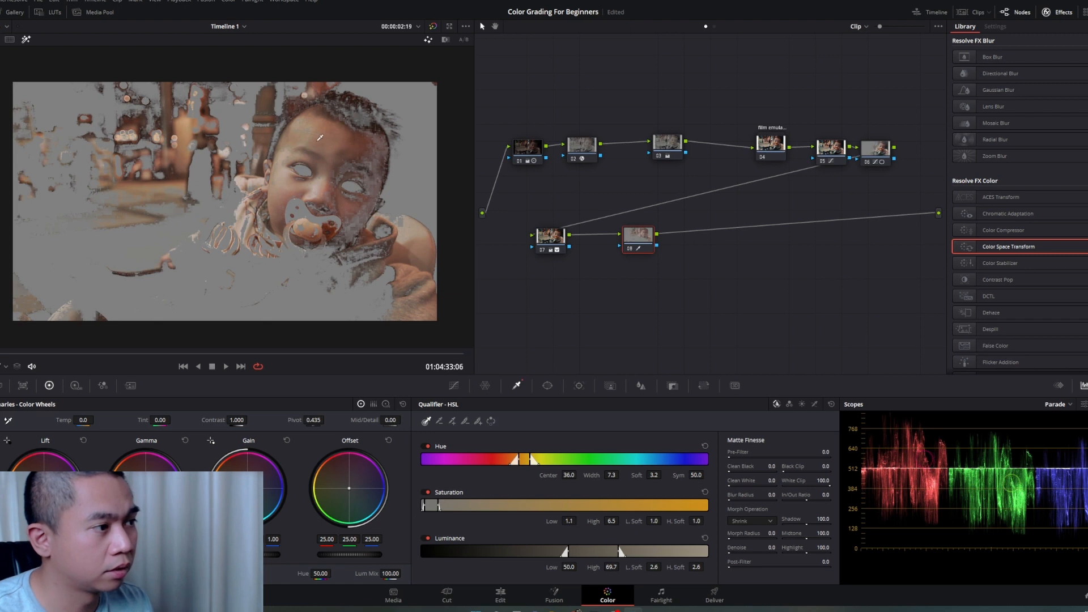
{"action": "left_click", "coordinate": [315, 134]}
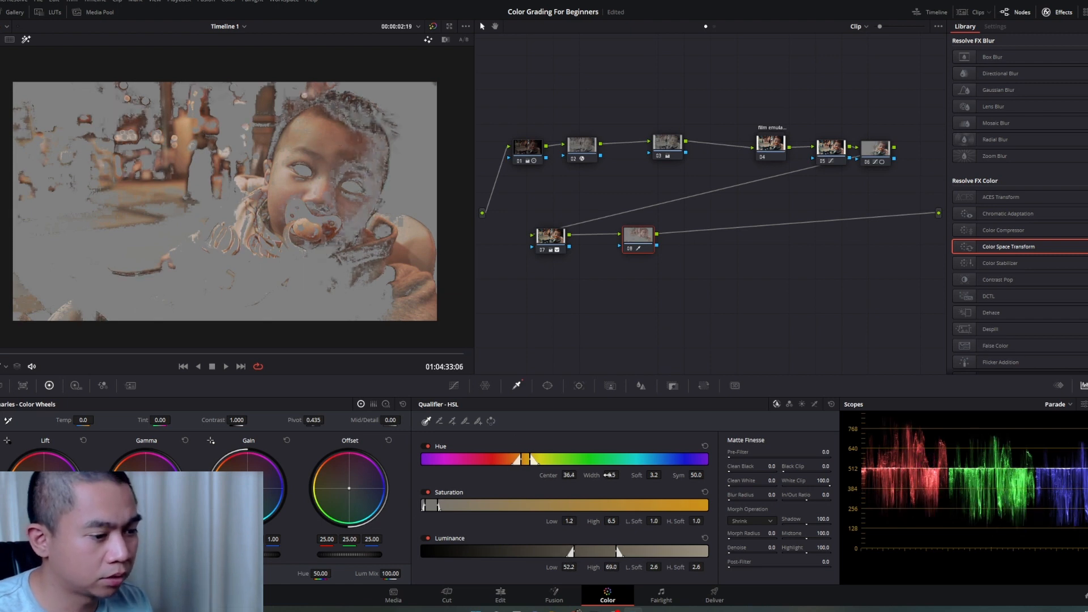
Refine node 08's qualifier to hue center 35.1 and width 10.4, saturation 0.0 to 6.4, and luminance 52.7 to 67.4.
{"action": "left_click_drag", "start_coordinate": [608, 475], "coordinate": [630, 475]}
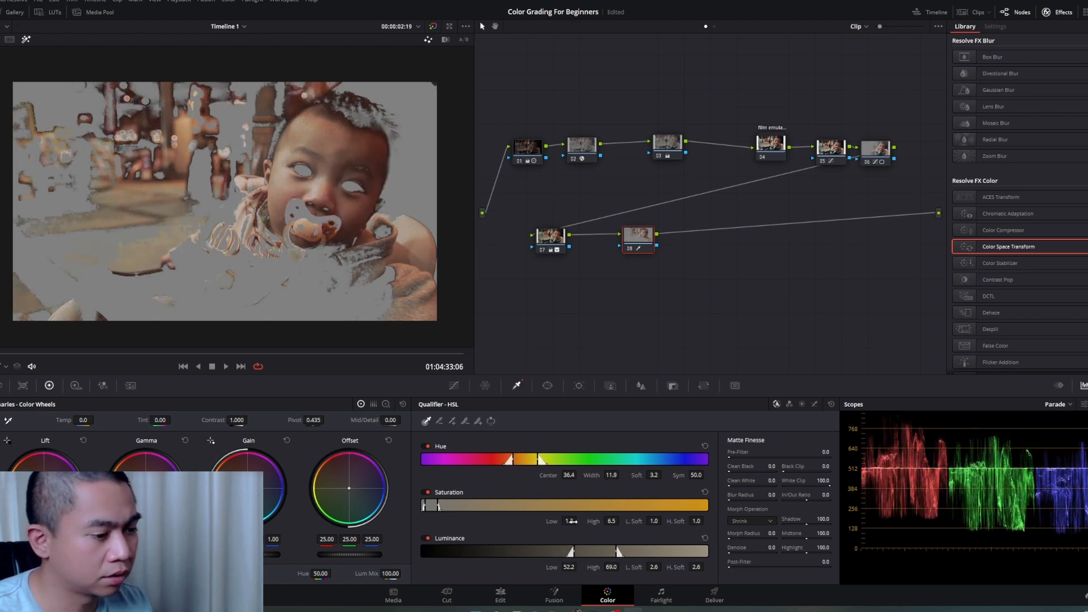
{"action": "left_click_drag", "start_coordinate": [573, 521], "coordinate": [572, 522]}
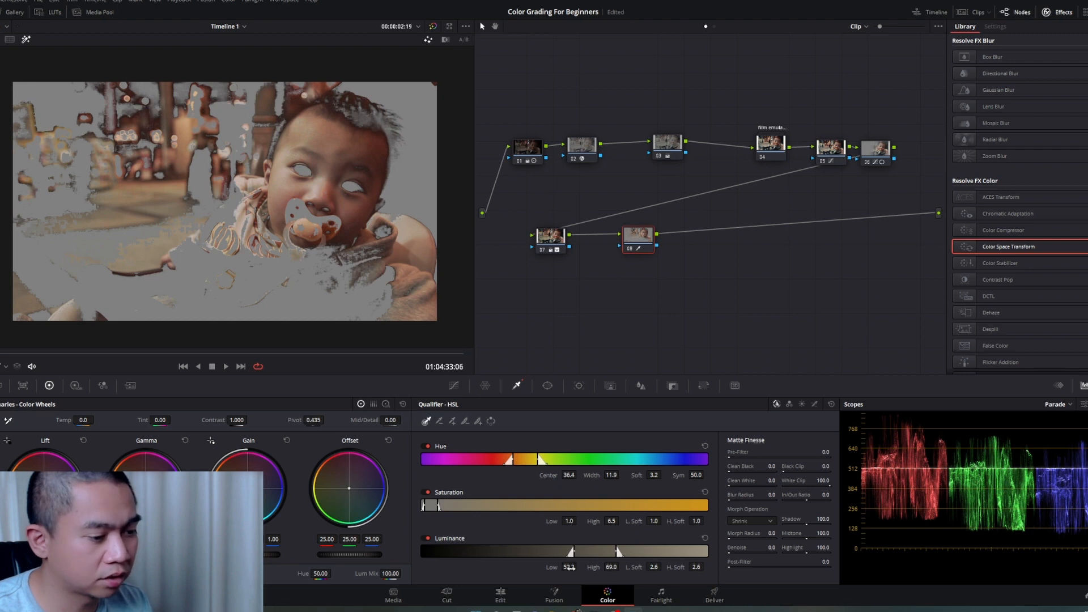
{"action": "left_click_drag", "start_coordinate": [572, 568], "coordinate": [612, 568]}
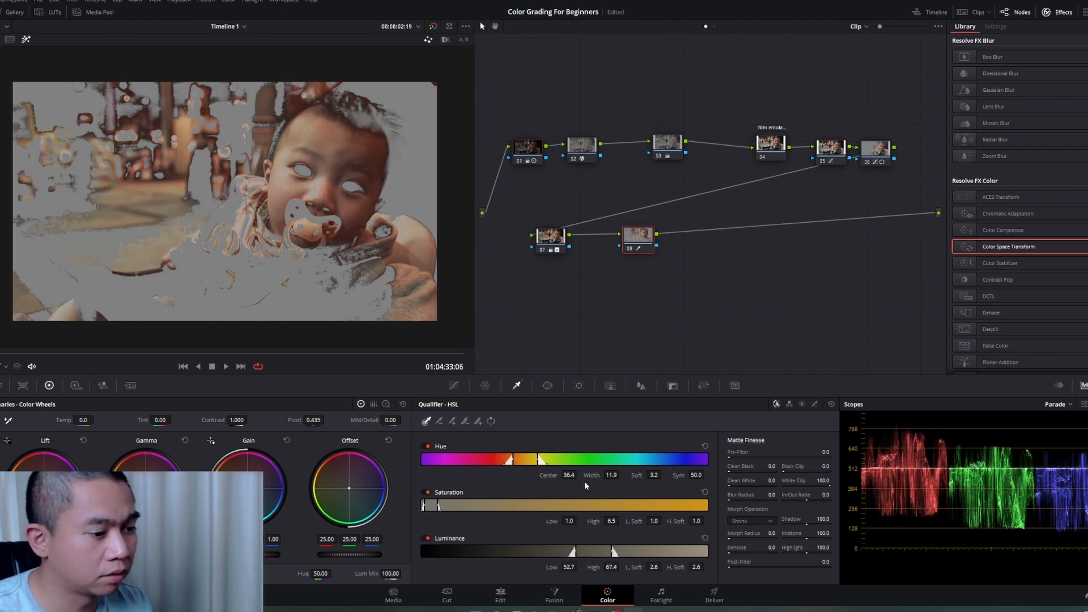
{"action": "left_click_drag", "start_coordinate": [611, 475], "coordinate": [577, 475]}
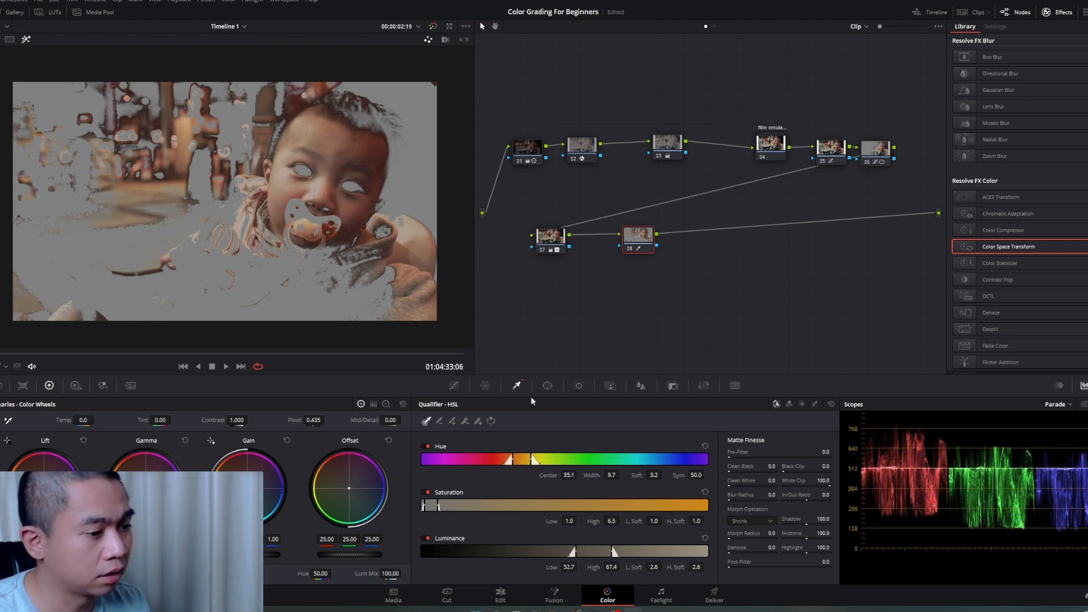
{"action": "left_click_drag", "start_coordinate": [613, 480], "coordinate": [615, 521]}
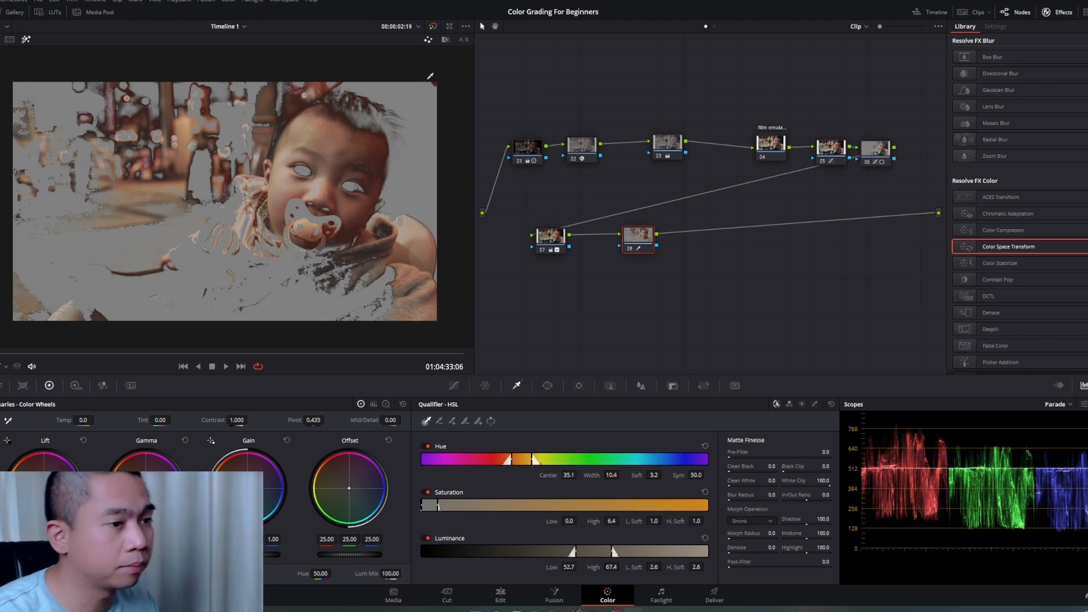
{"action": "left_click_drag", "start_coordinate": [633, 238], "coordinate": [665, 239]}
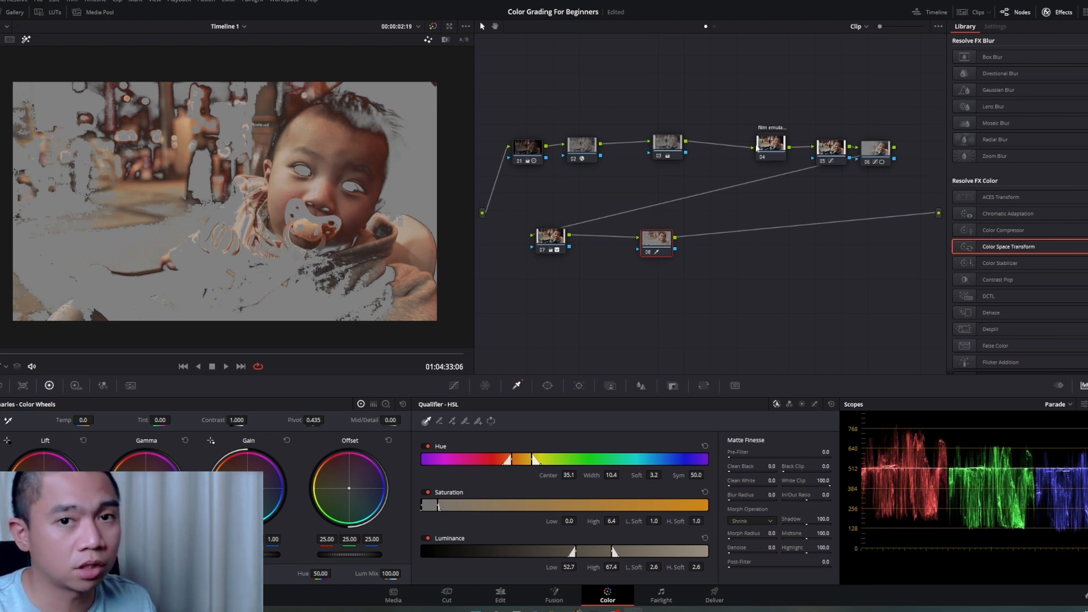
Disable every node after node 03 and turn off the viewer's selection highlight.
{"action": "left_click", "coordinate": [679, 147]}
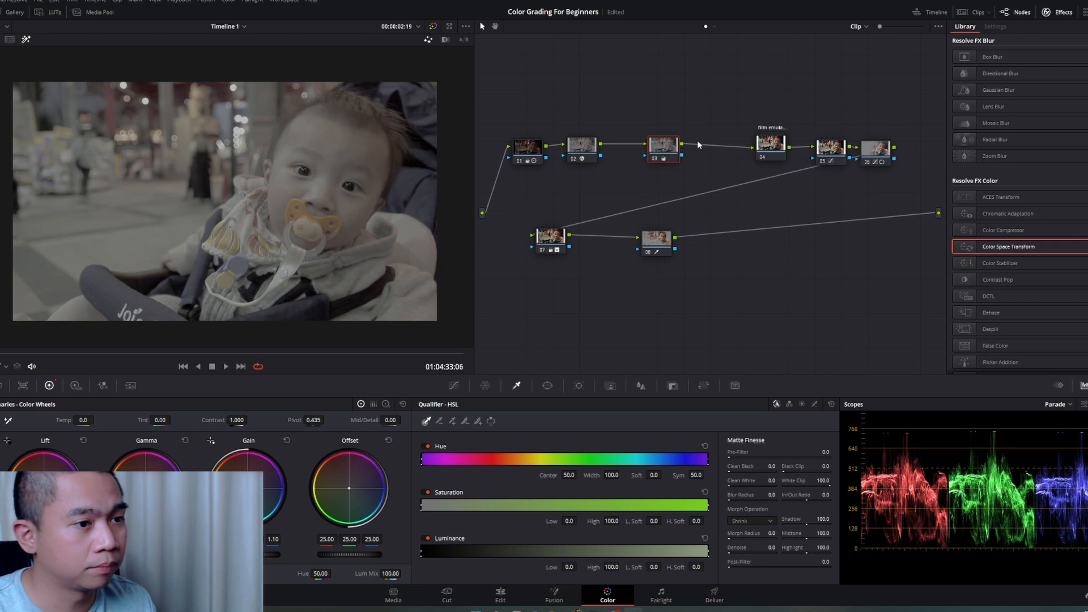
{"action": "left_click_drag", "start_coordinate": [741, 110], "coordinate": [918, 279]}
{"action": "key", "text": "ctrl+d"}
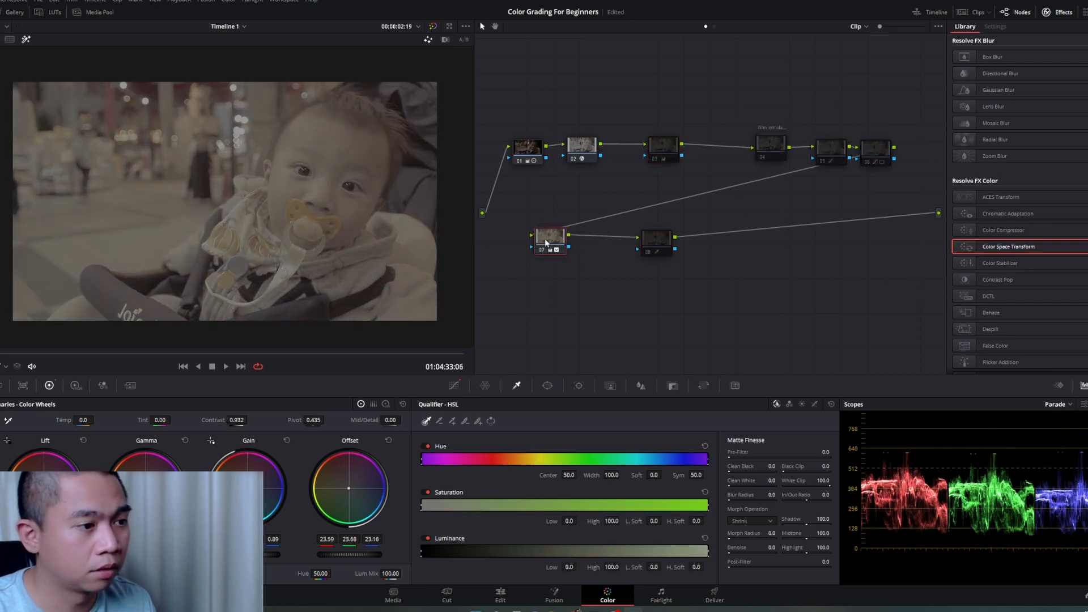
{"action": "left_click", "coordinate": [662, 150]}
{"action": "left_click_drag", "start_coordinate": [528, 149], "coordinate": [527, 139]}
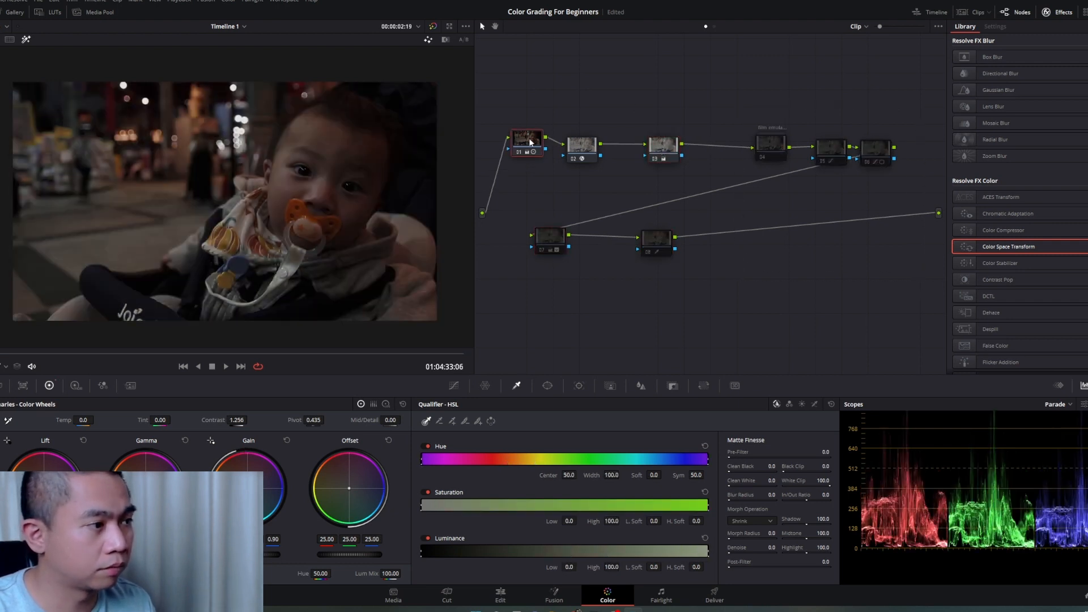
{"action": "left_click", "coordinate": [9, 40]}
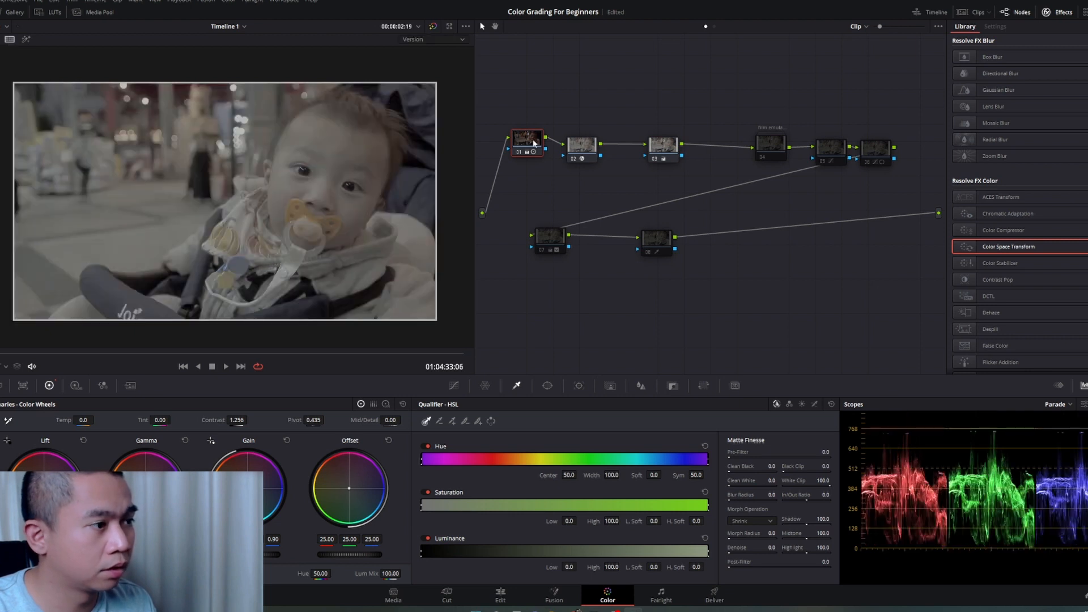
Re-enable nodes 04 and 05 and rearrange nodes 02 to 06 in the upper row, leaving a gap after node 05.
{"action": "left_click", "coordinate": [582, 147]}
{"action": "left_click", "coordinate": [660, 149]}
{"action": "left_click_drag", "start_coordinate": [660, 148], "coordinate": [593, 141]}
{"action": "left_click_drag", "start_coordinate": [651, 150], "coordinate": [648, 147]}
{"action": "left_click_drag", "start_coordinate": [778, 145], "coordinate": [721, 141]}
{"action": "left_click_drag", "start_coordinate": [832, 155], "coordinate": [779, 150]}
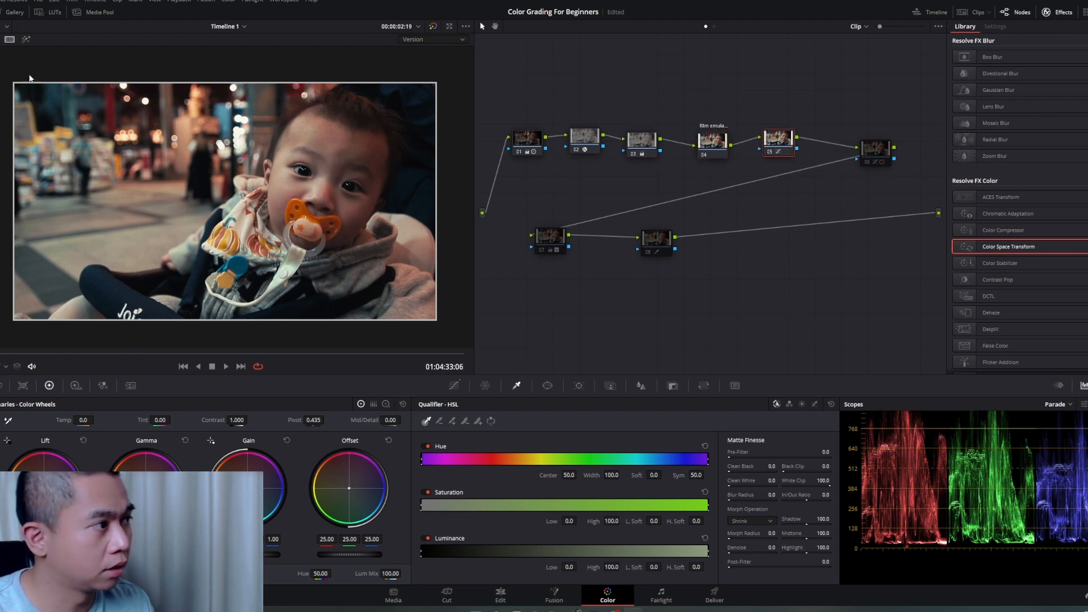
{"action": "left_click_drag", "start_coordinate": [877, 163], "coordinate": [911, 152]}
Add a new serial node directly after node 05, removing the one inserted in the wrong place.
{"action": "key", "text": "alt+s"}
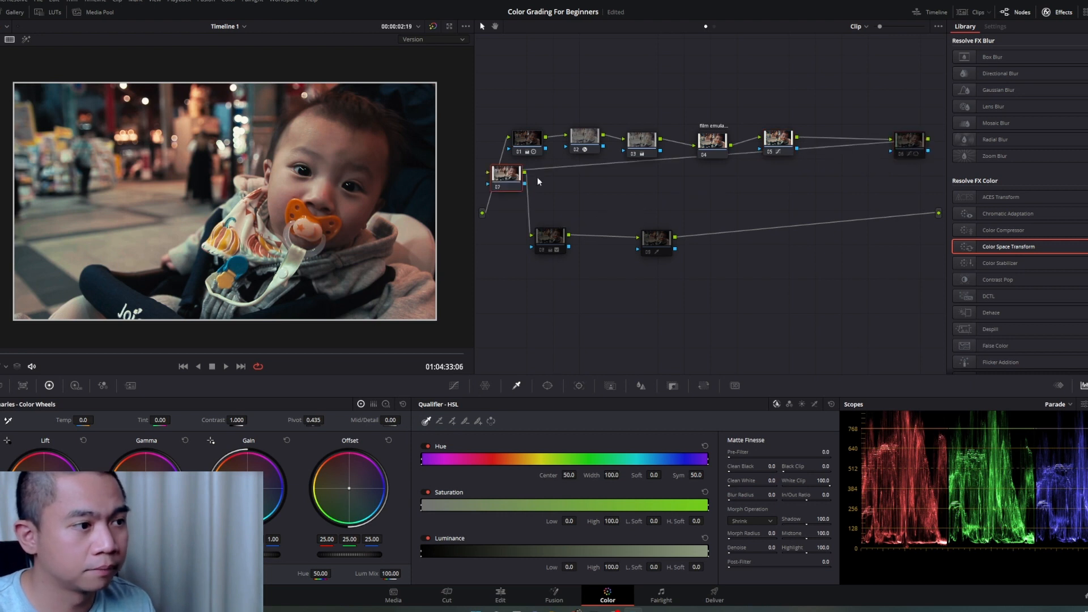
{"action": "key", "text": "Delete"}
{"action": "left_click", "coordinate": [779, 142]}
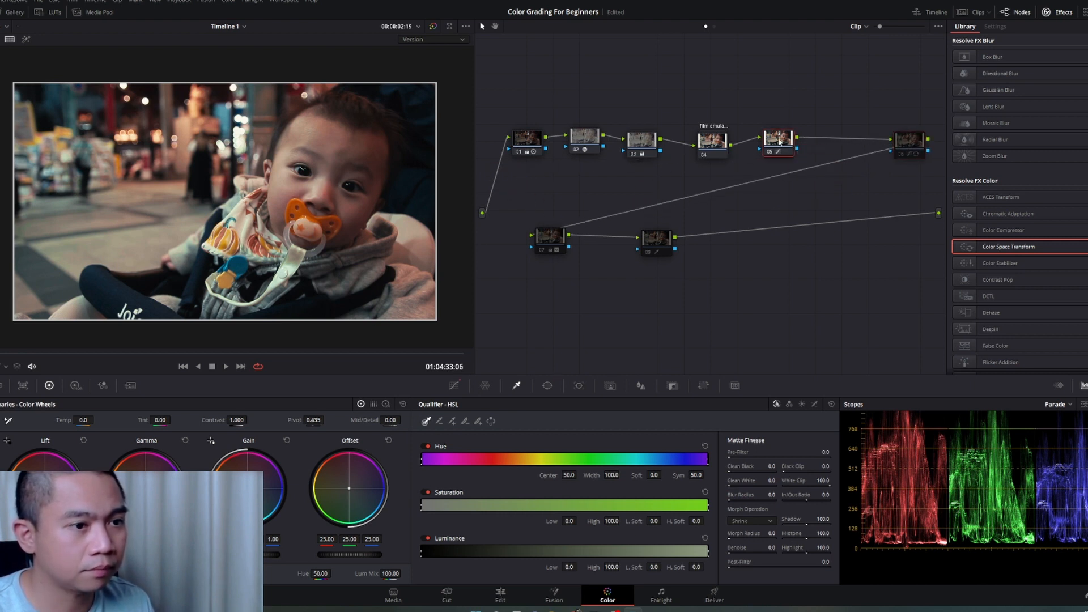
{"action": "key", "text": "alt+s"}
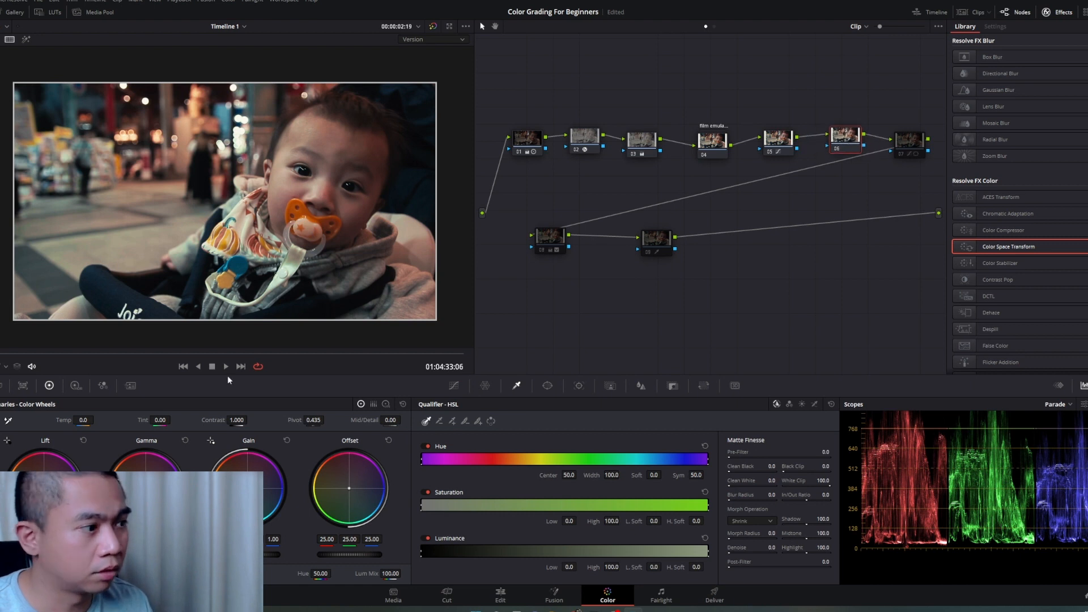
Sample the baby's forehead skin tone with the HSL qualifier on the new node 06 and preview the highlighted selection.
{"action": "left_click", "coordinate": [344, 136]}
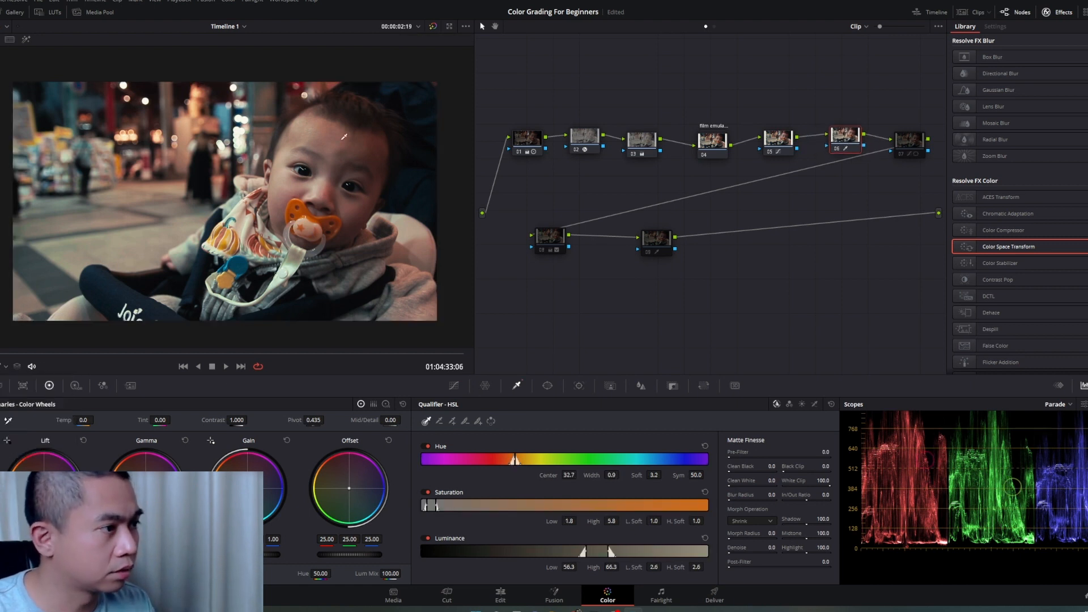
{"action": "left_click_drag", "start_coordinate": [344, 136], "coordinate": [228, 122]}
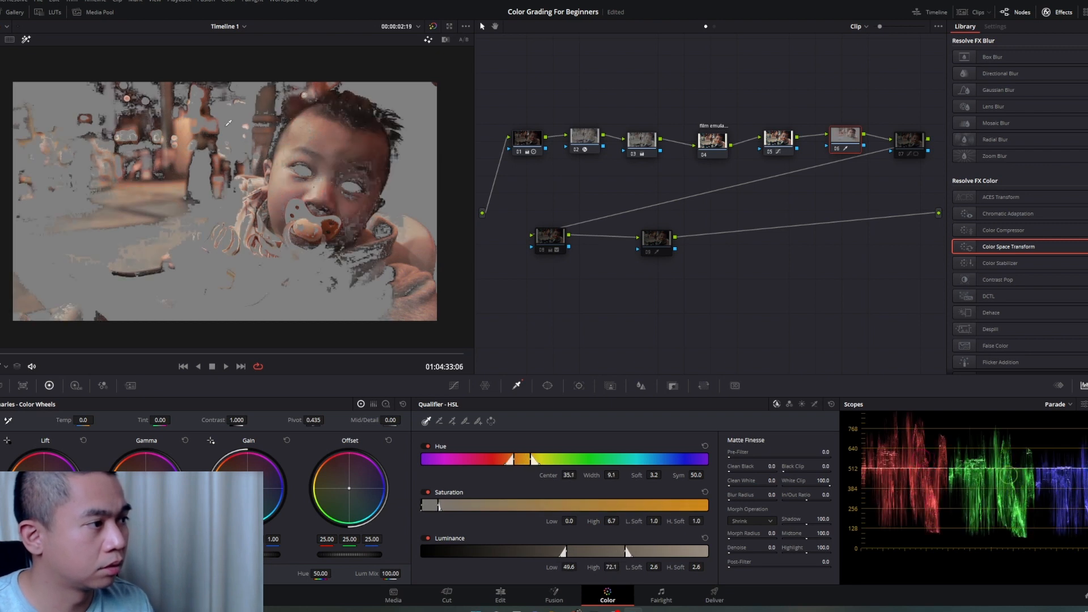
{"action": "left_click", "coordinate": [9, 40]}
Shift node 05's Gain color balance away from blue toward green, bringing the blue value to 0.95.
{"action": "left_click", "coordinate": [783, 143]}
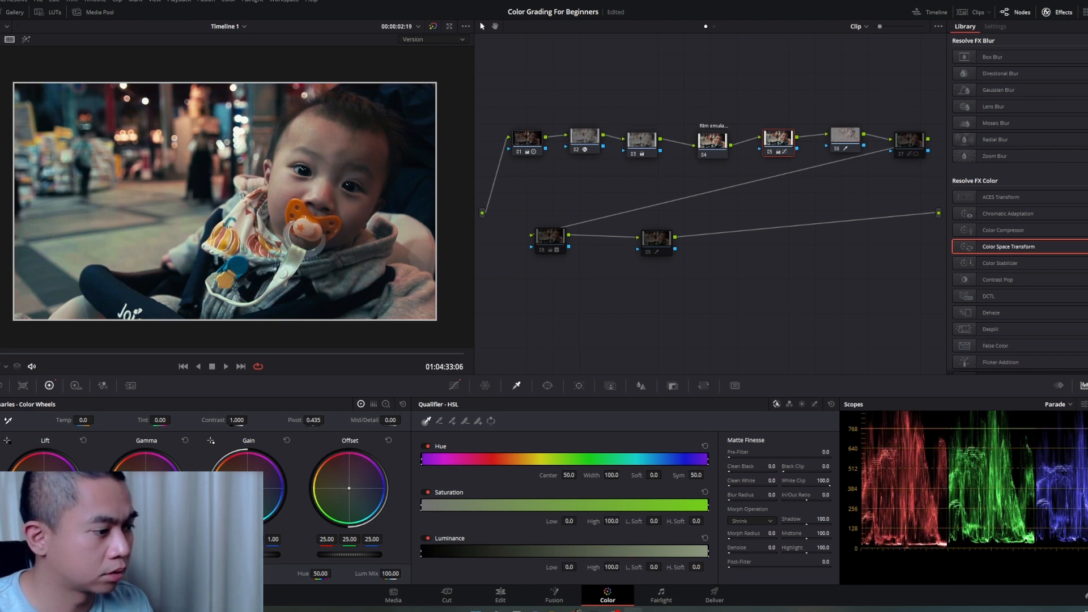
{"action": "left_click_drag", "start_coordinate": [248, 489], "coordinate": [245, 486]}
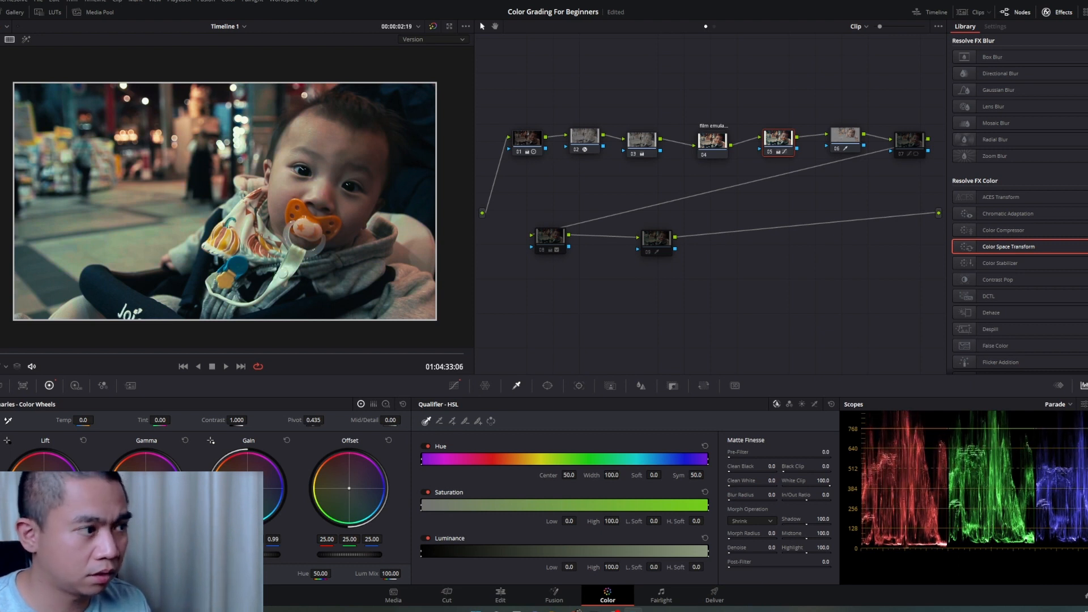
{"action": "left_click_drag", "start_coordinate": [245, 485], "coordinate": [240, 482]}
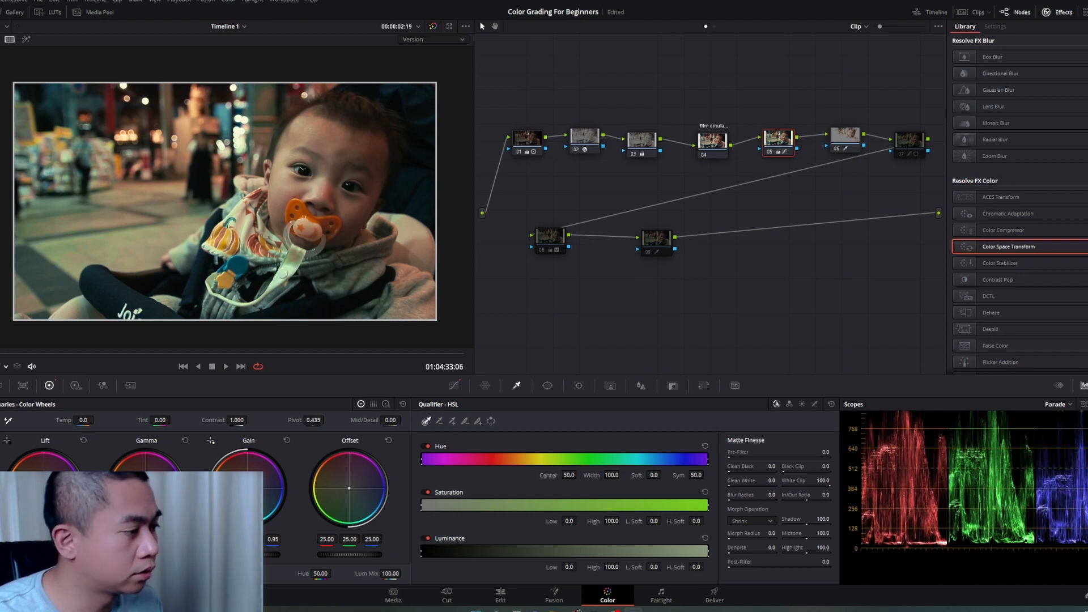
Sample the baby's skin tone with the HSL qualifier on node 05 and highlight the selected areas.
{"action": "left_click", "coordinate": [6, 366]}
{"action": "left_click", "coordinate": [12, 393]}
{"action": "left_click", "coordinate": [233, 221]}
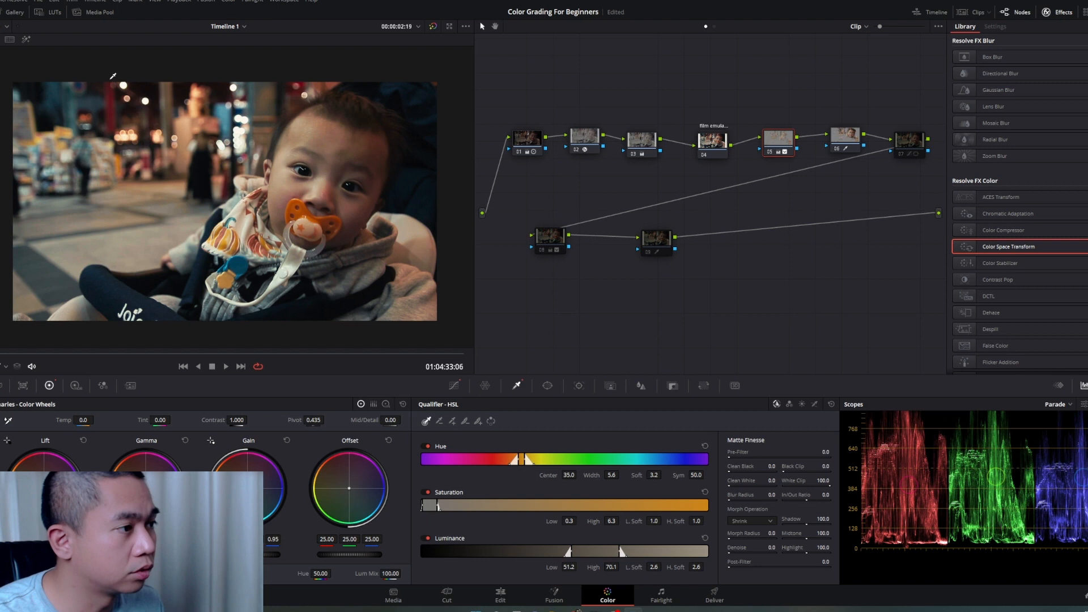
{"action": "left_click", "coordinate": [26, 39]}
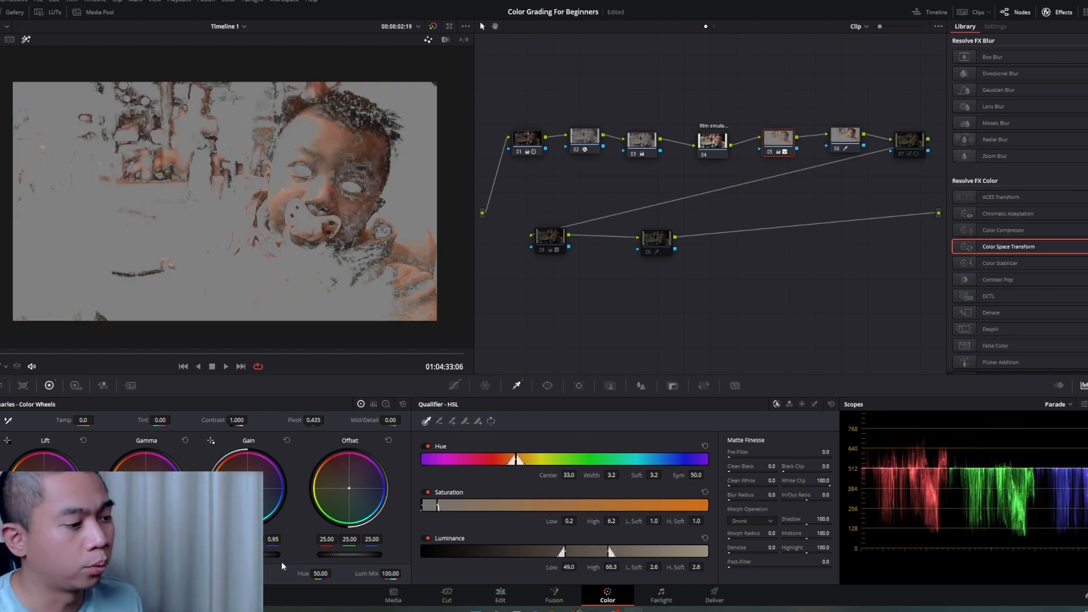
{"action": "left_click_drag", "start_coordinate": [301, 138], "coordinate": [293, 129]}
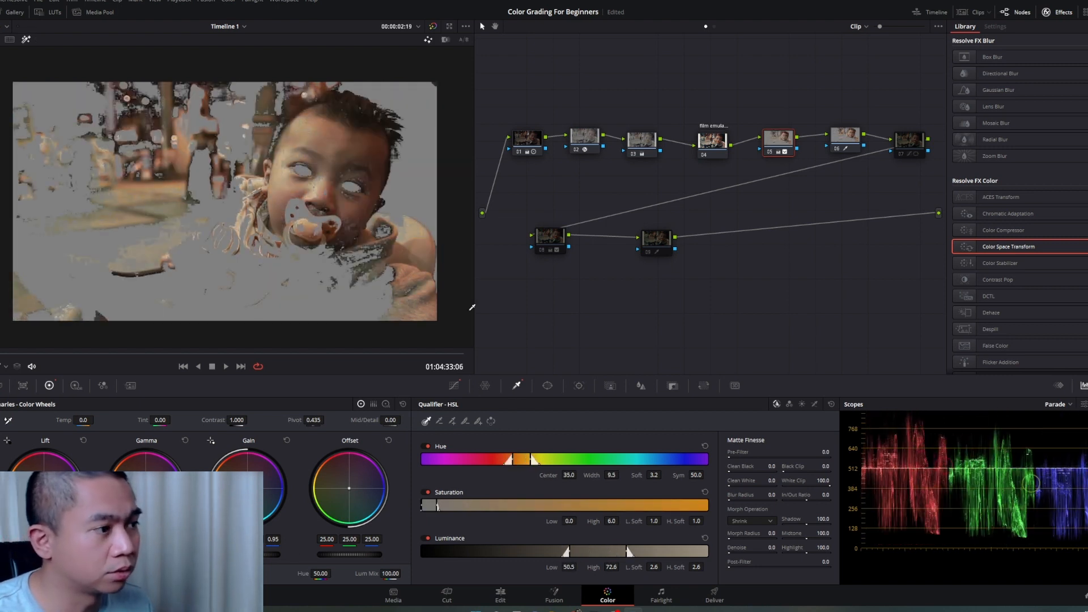
Try limiting node 05's selection to the baby's face with a circle window rotated 32.80 with aspect 33.58, and remove the window.
{"action": "left_click", "coordinate": [548, 386]}
{"action": "left_click", "coordinate": [432, 467]}
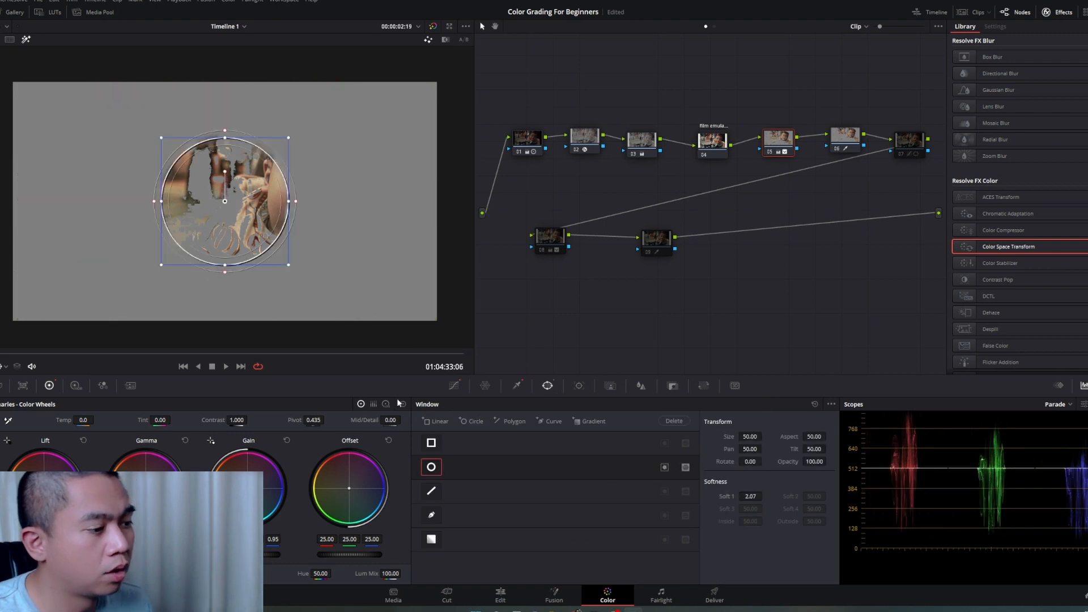
{"action": "left_click_drag", "start_coordinate": [224, 183], "coordinate": [308, 165]}
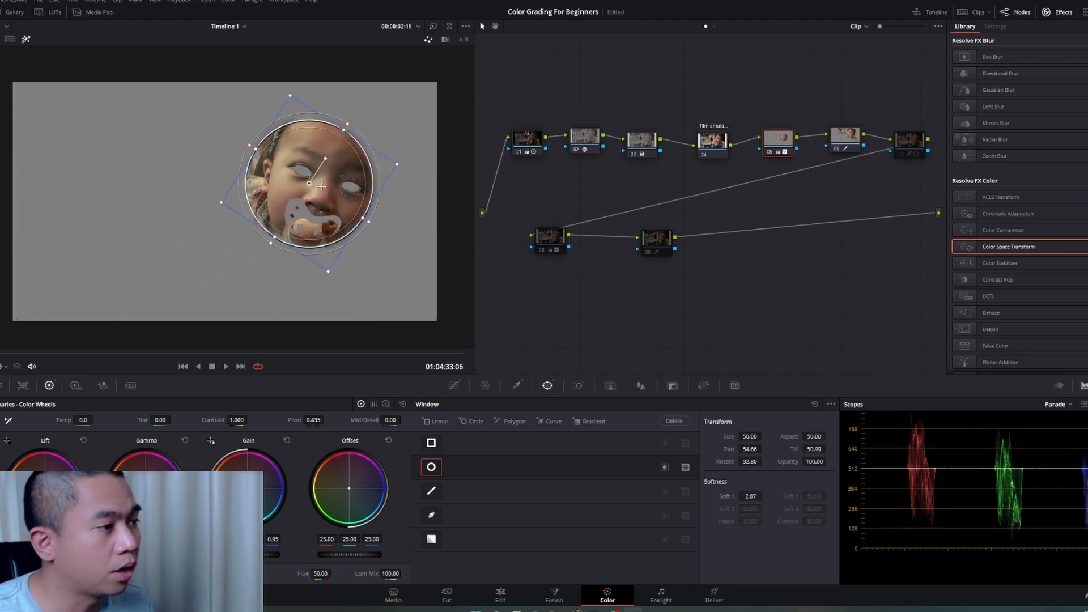
{"action": "left_click_drag", "start_coordinate": [322, 187], "coordinate": [345, 177]}
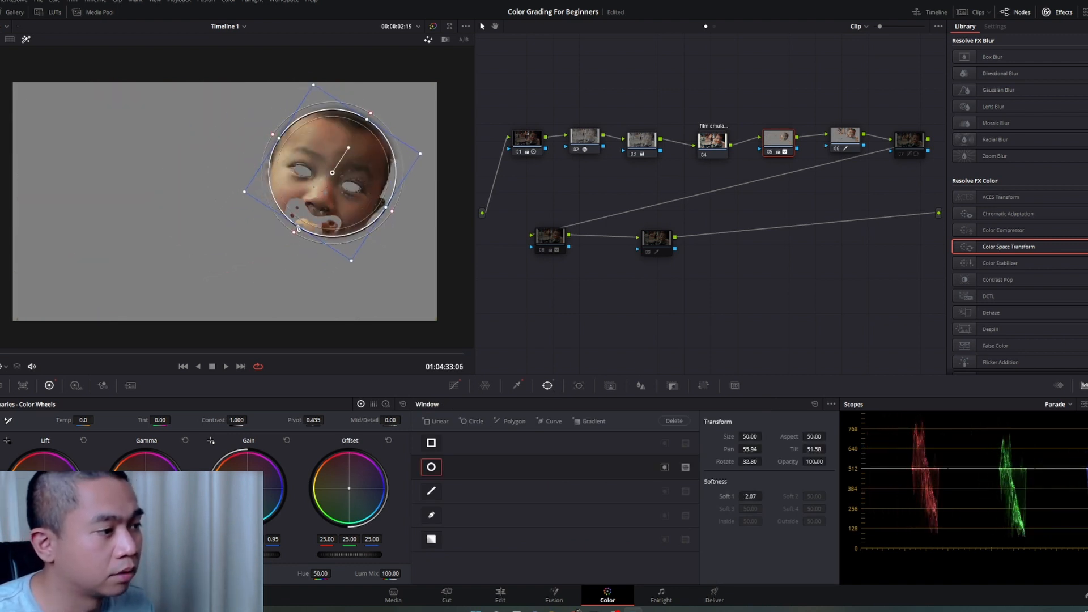
{"action": "left_click_drag", "start_coordinate": [299, 229], "coordinate": [282, 254]}
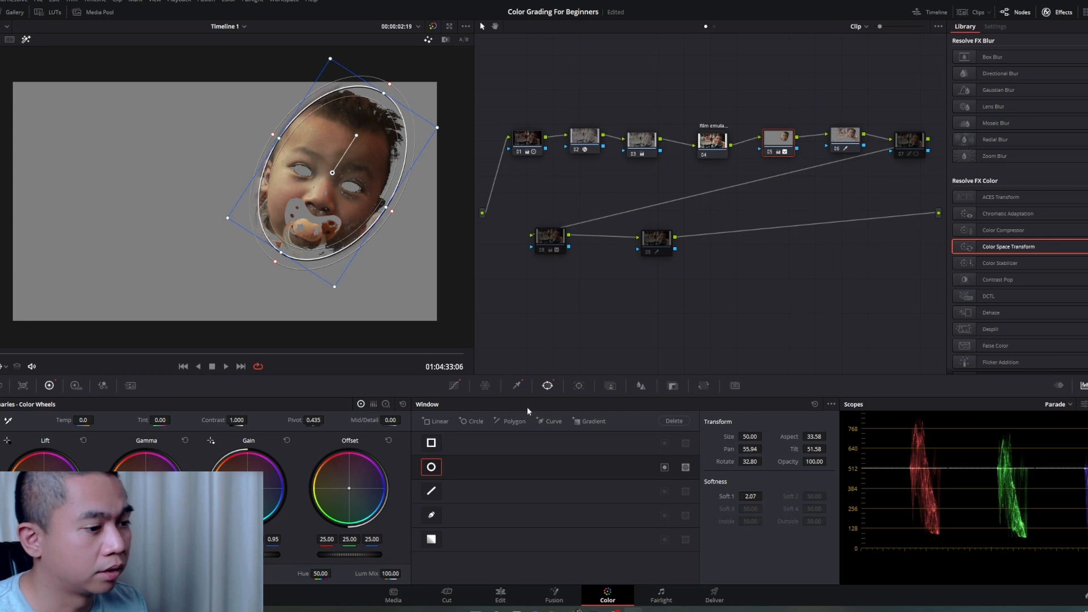
{"action": "left_click", "coordinate": [435, 467]}
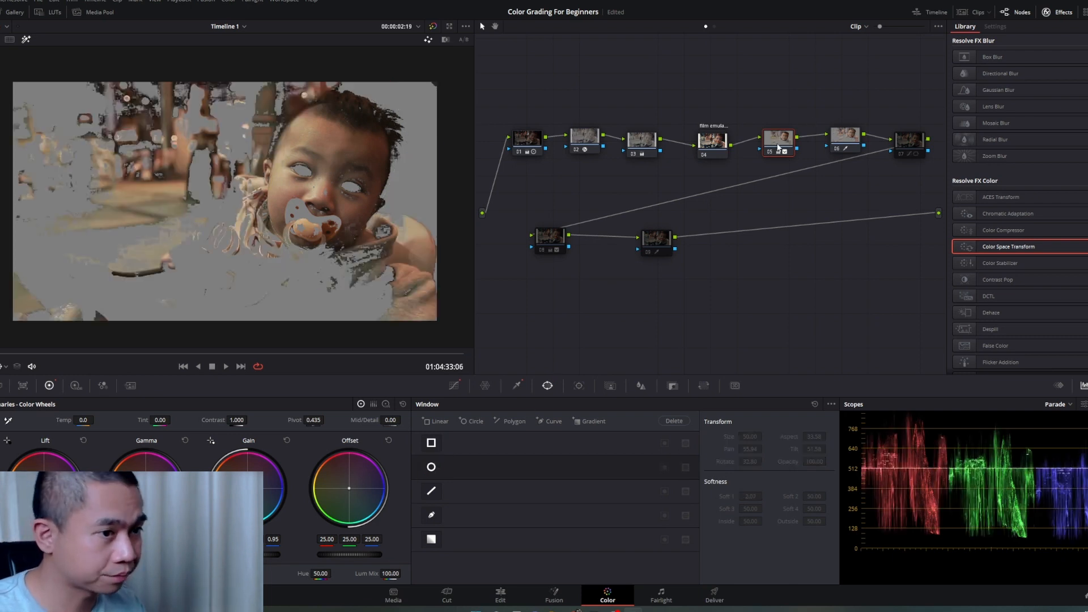
Reset the qualifier on node 05 and the grade on node 06, and re-enable node 07.
{"action": "left_click", "coordinate": [513, 386]}
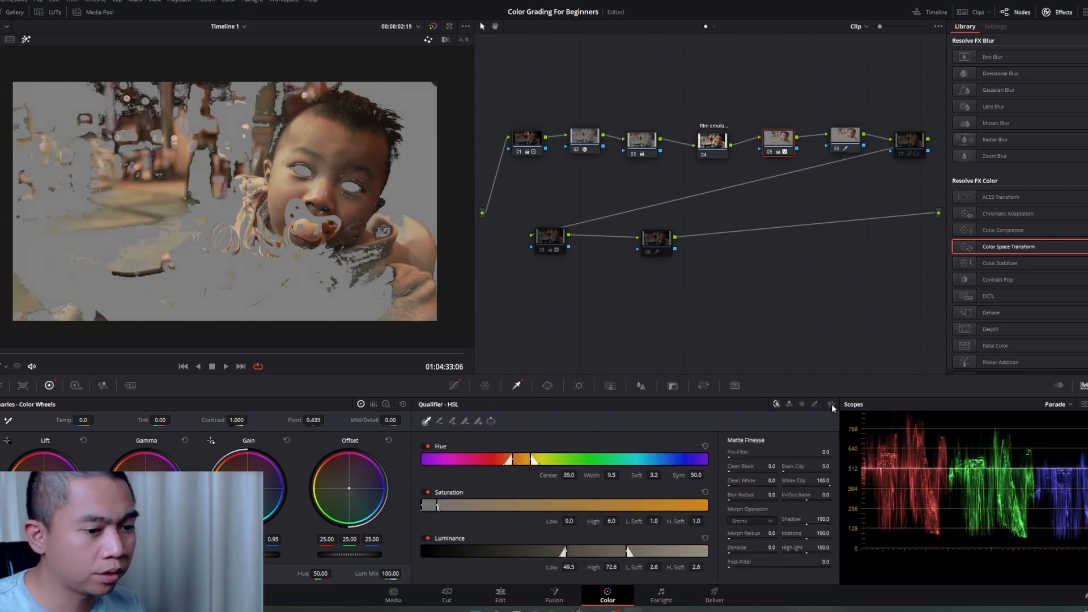
{"action": "left_click", "coordinate": [848, 138]}
{"action": "left_click_drag", "start_coordinate": [849, 139], "coordinate": [832, 140]}
{"action": "right_click", "coordinate": [837, 141]}
{"action": "left_click", "coordinate": [847, 144]}
{"action": "left_click", "coordinate": [540, 242]}
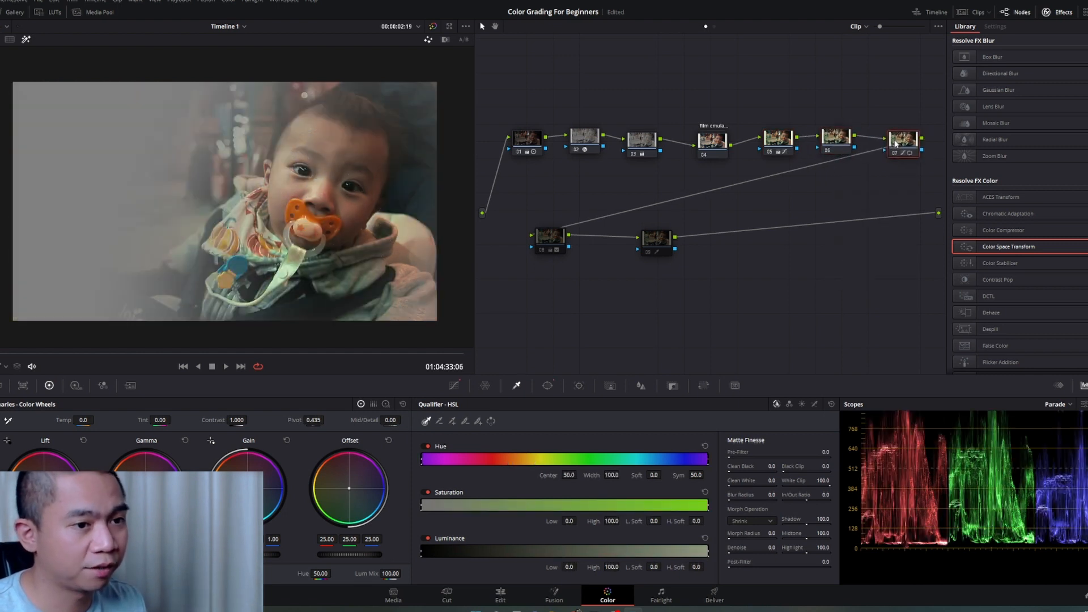
Reset the grade on the last node and place it closer to the node before it.
{"action": "left_click", "coordinate": [657, 240]}
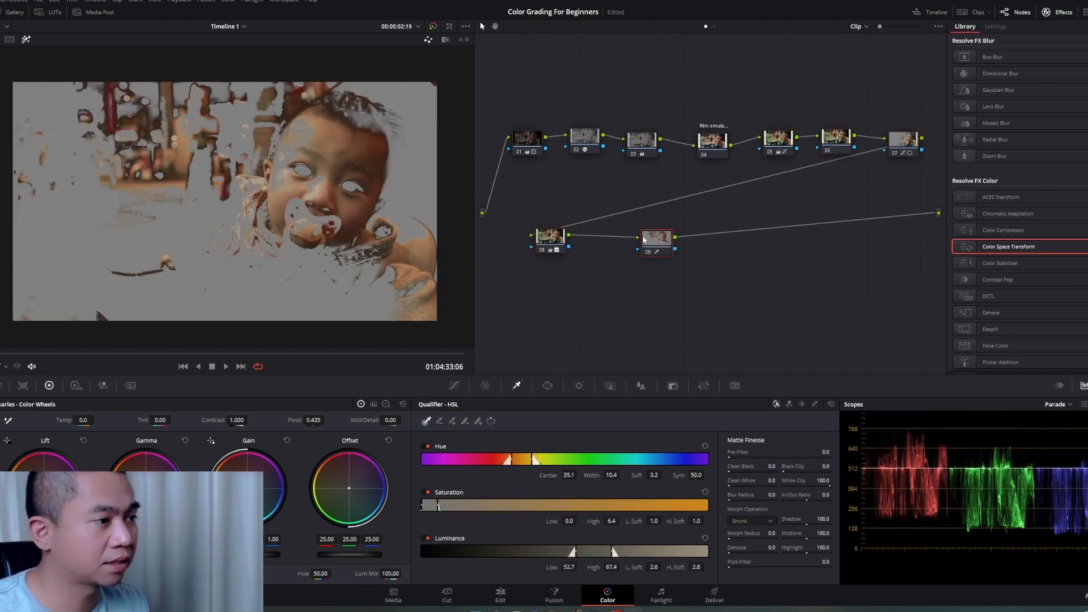
{"action": "right_click", "coordinate": [667, 249]}
{"action": "left_click", "coordinate": [679, 250]}
{"action": "left_click_drag", "start_coordinate": [655, 238], "coordinate": [648, 233]}
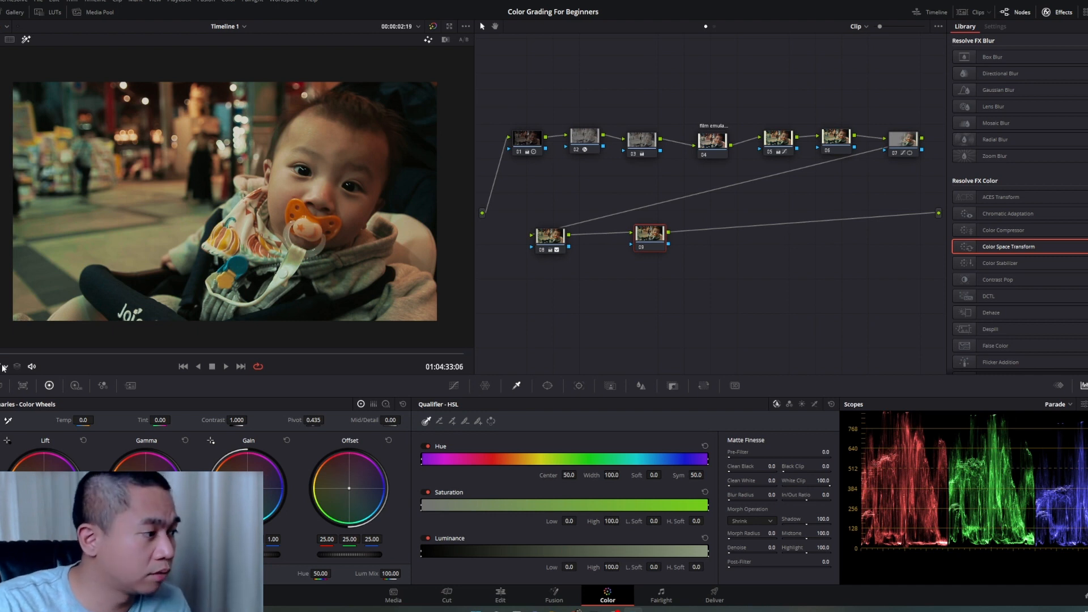
{"action": "left_click_drag", "start_coordinate": [650, 242], "coordinate": [640, 244]}
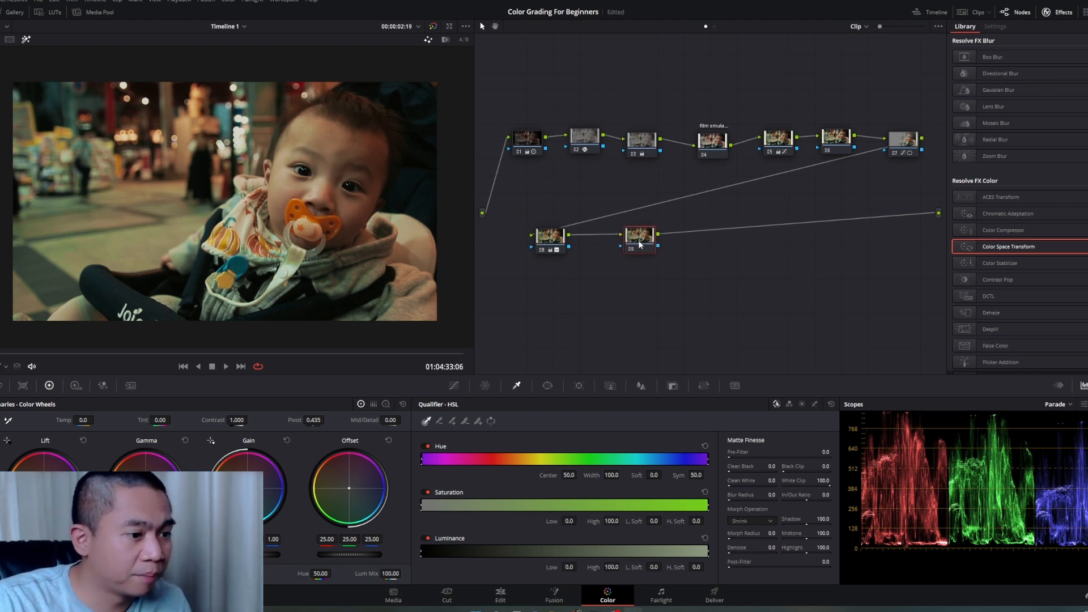
Open Magic Mask for the last node and set the viewer's on-screen control to Qualifier.
{"action": "left_click", "coordinate": [612, 385]}
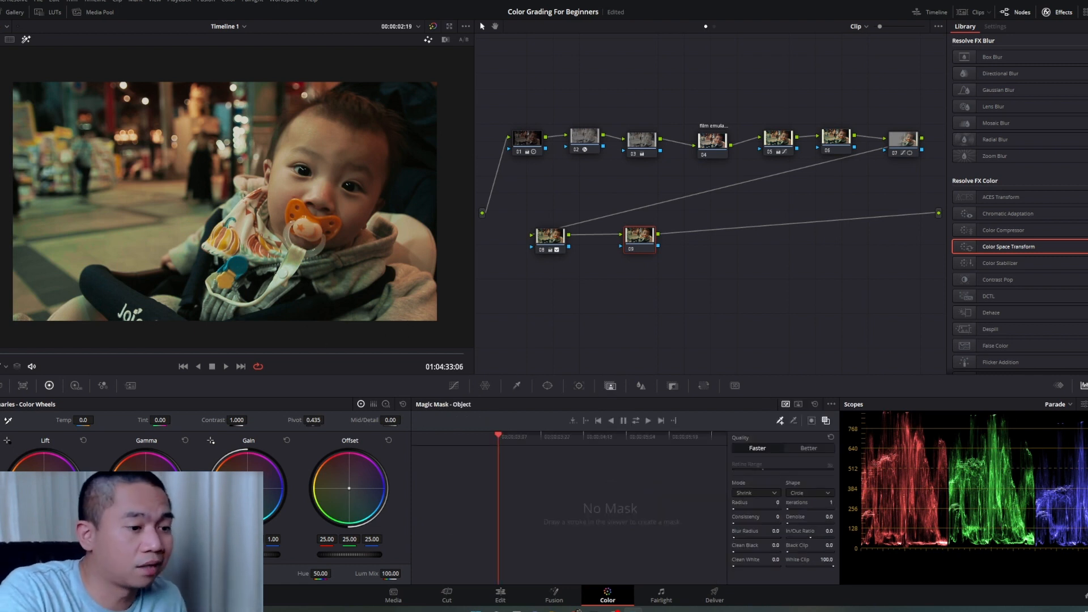
{"action": "left_click_drag", "start_coordinate": [645, 244], "coordinate": [637, 240]}
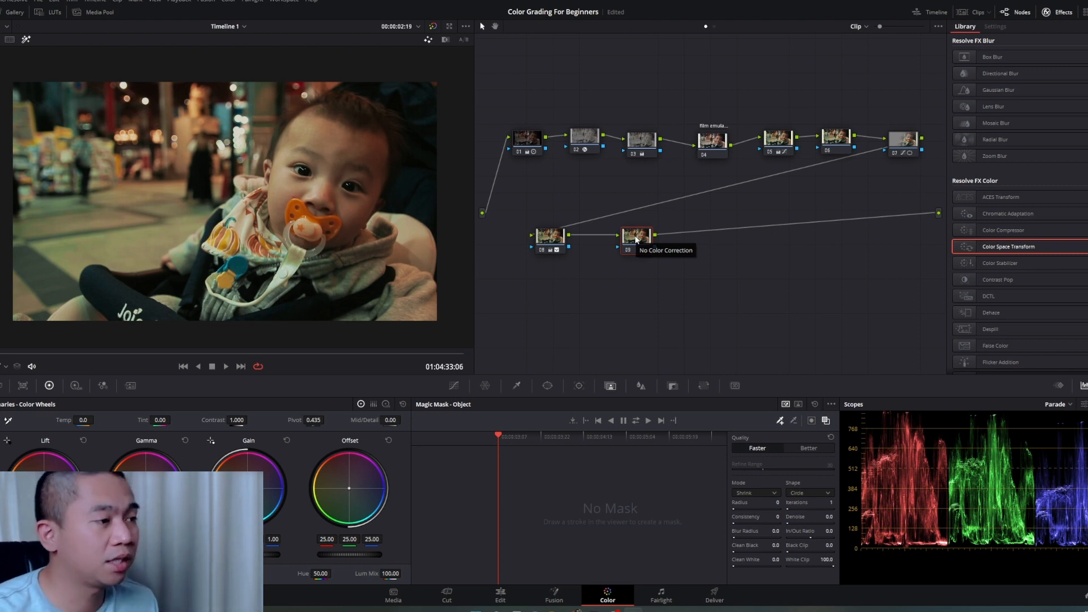
{"action": "mouse_move", "coordinate": [635, 241]}
{"action": "left_mouse_down"}
{"action": "mouse_move", "coordinate": [631, 231]}
{"action": "mouse_move", "coordinate": [636, 238]}
{"action": "left_mouse_up"}
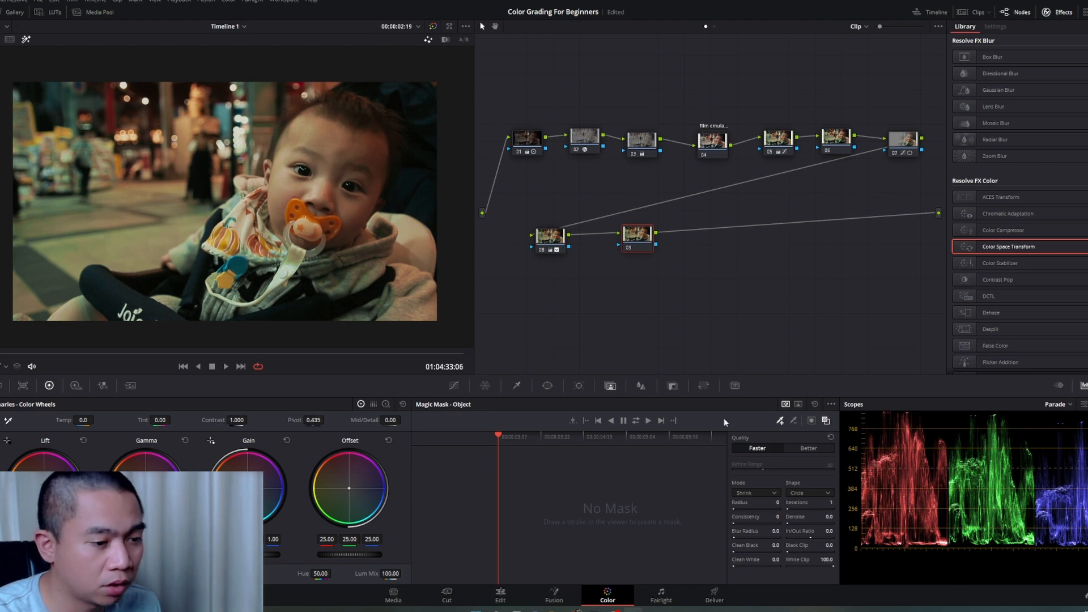
{"action": "left_click", "coordinate": [576, 386]}
{"action": "left_click", "coordinate": [576, 386]}
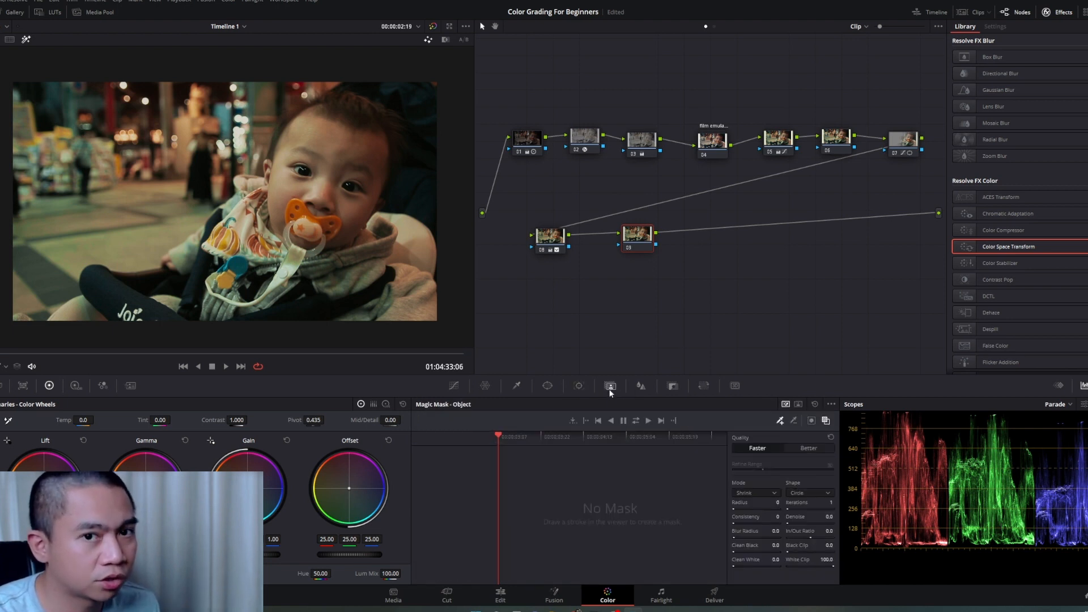
{"action": "left_click", "coordinate": [6, 366]}
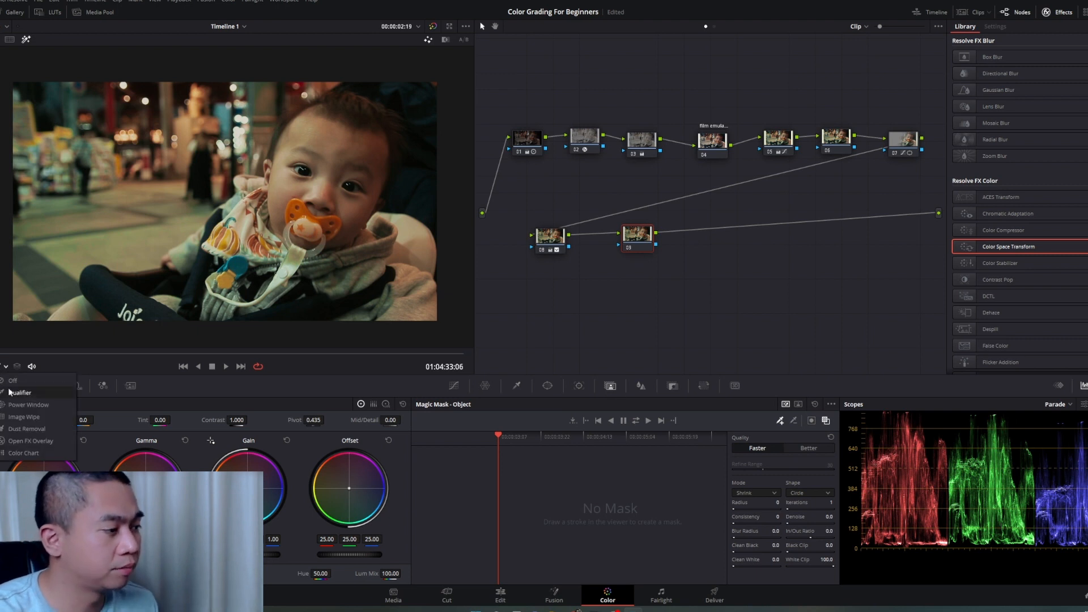
{"action": "left_click_drag", "start_coordinate": [638, 237], "coordinate": [646, 238]}
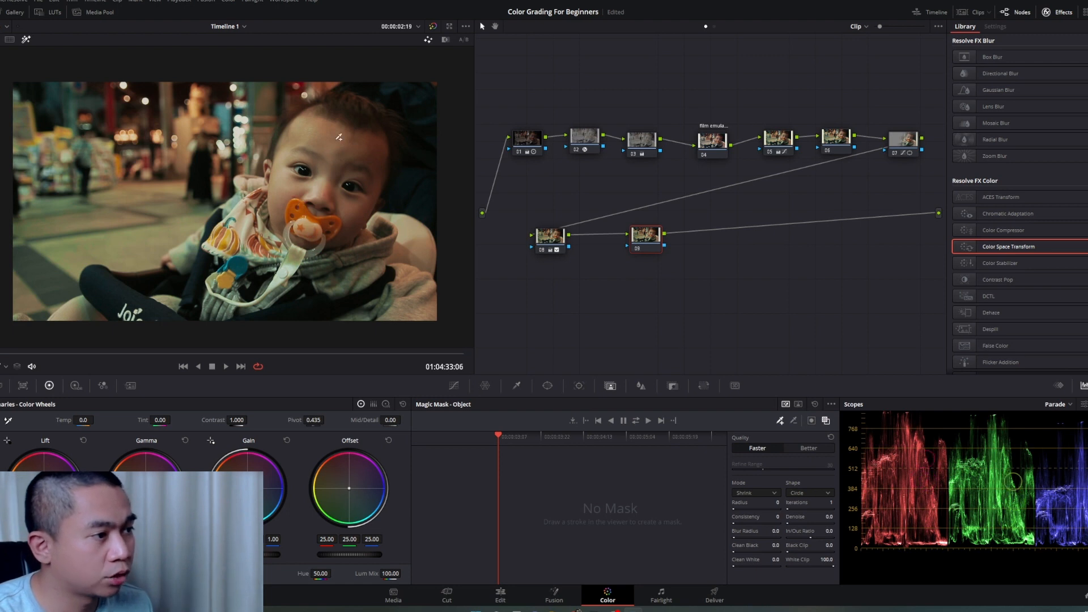
Try Magic Mask strokes starting at the baby's forehead and hair, resetting the mask after each one.
{"action": "mouse_move", "coordinate": [339, 137]}
{"action": "left_mouse_down"}
{"action": "mouse_move", "coordinate": [316, 201]}
{"action": "mouse_move", "coordinate": [189, 309]}
{"action": "left_mouse_up"}
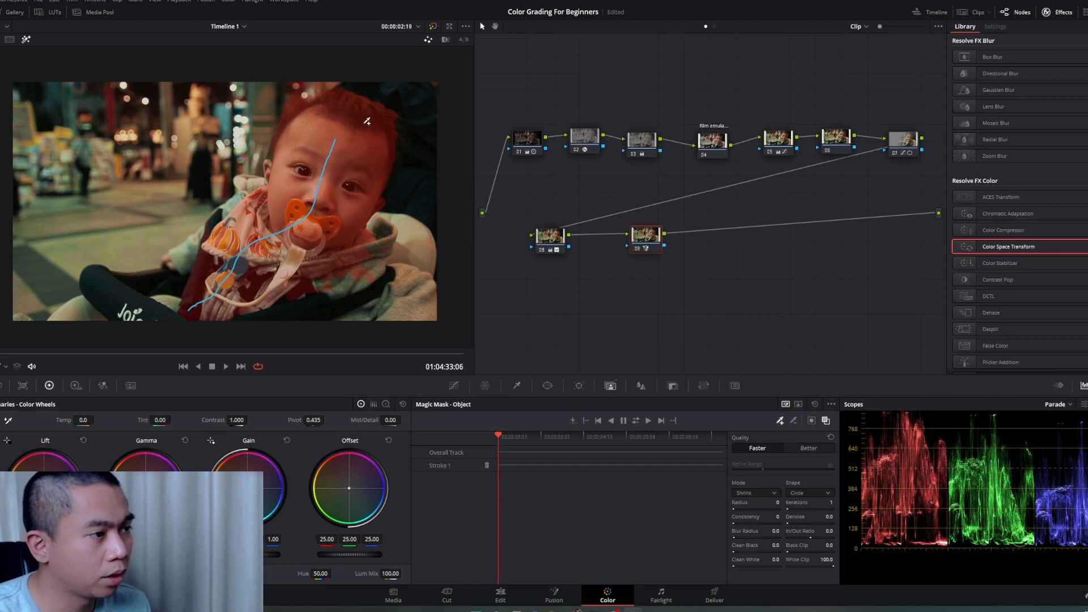
{"action": "left_click", "coordinate": [815, 404]}
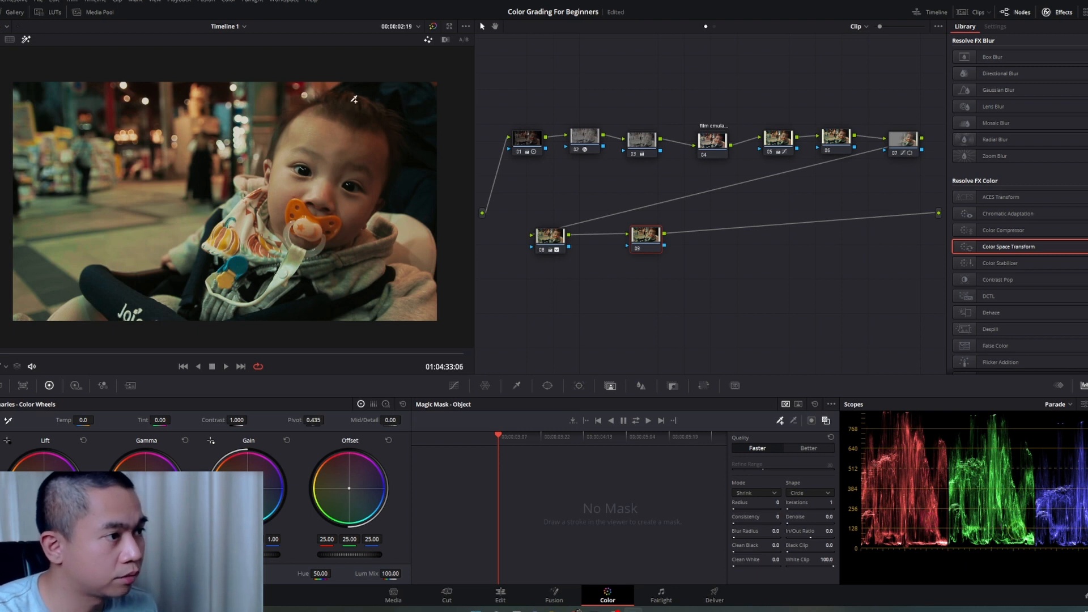
{"action": "left_click_drag", "start_coordinate": [355, 102], "coordinate": [281, 187]}
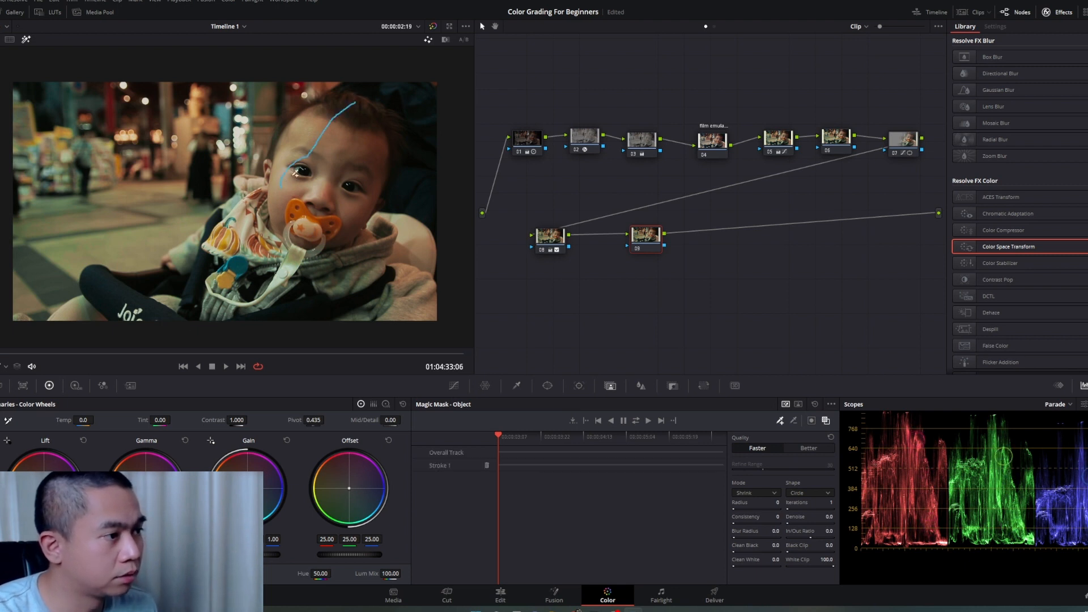
{"action": "left_click", "coordinate": [815, 404]}
Mask the baby with a stroke from the hair down to the clothing, and subtract the dark background beside the head.
{"action": "mouse_move", "coordinate": [363, 104]}
{"action": "left_mouse_down"}
{"action": "mouse_move", "coordinate": [296, 181]}
{"action": "mouse_move", "coordinate": [292, 225]}
{"action": "mouse_move", "coordinate": [224, 248]}
{"action": "mouse_move", "coordinate": [236, 275]}
{"action": "mouse_move", "coordinate": [213, 315]}
{"action": "left_mouse_up"}
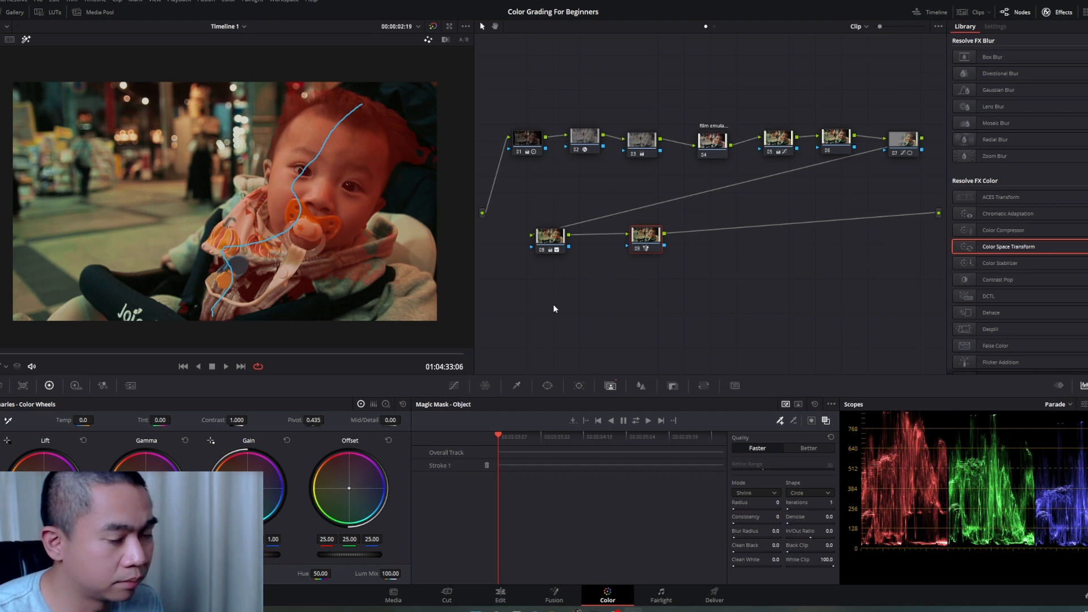
{"action": "left_click", "coordinate": [794, 422]}
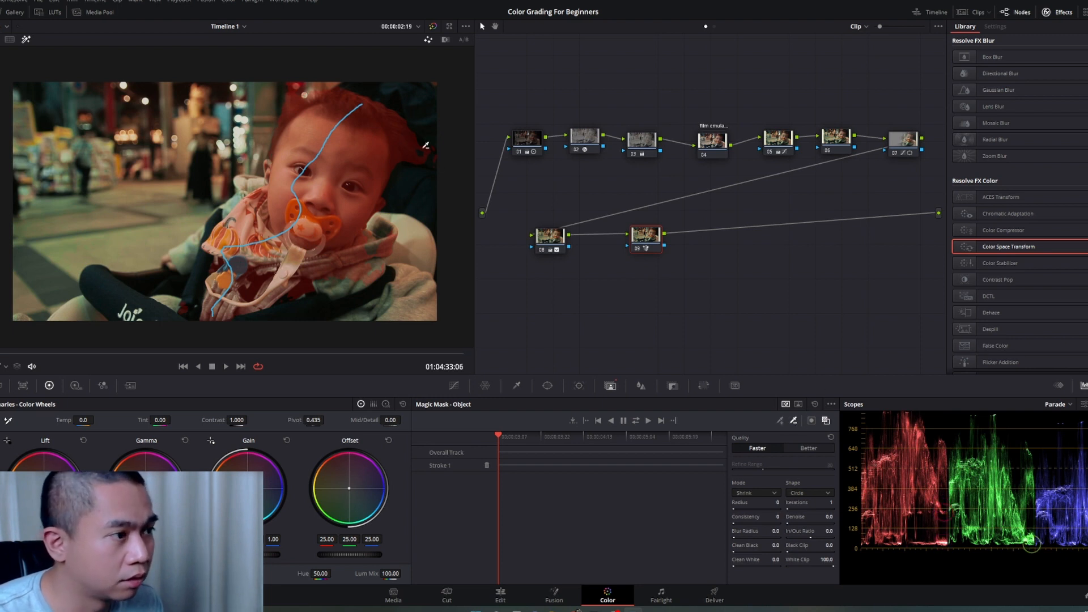
{"action": "left_click_drag", "start_coordinate": [420, 138], "coordinate": [414, 172]}
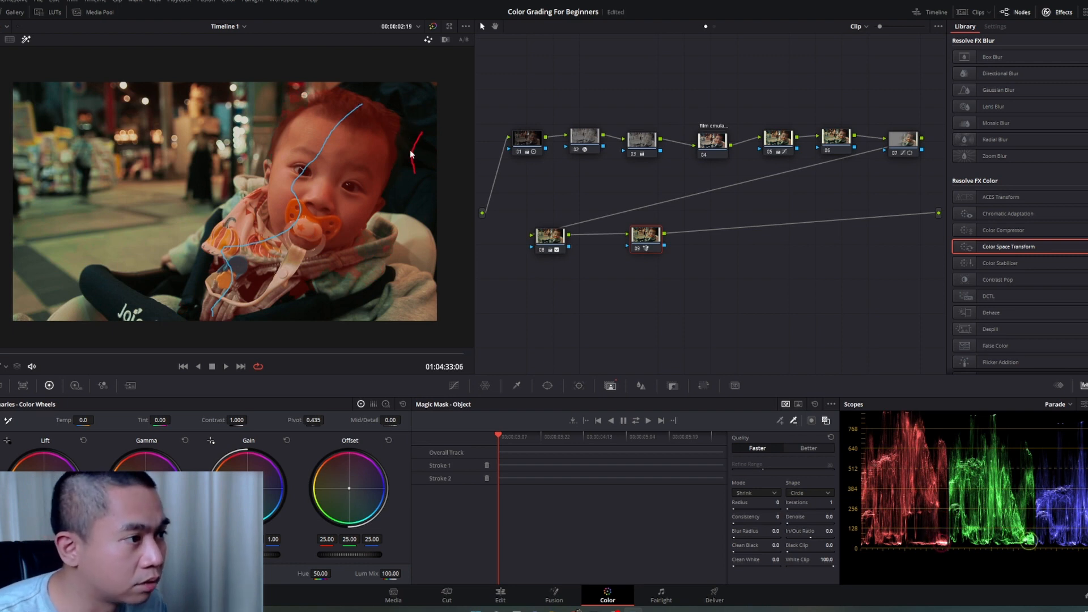
Refine the mask around the baby's head with a short add stroke at the hair's edge and subtract strokes beside and across the hair.
{"action": "scroll", "coordinate": [405, 130], "scroll_direction": "up", "scroll_amount": 2}
{"action": "scroll", "coordinate": [410, 133], "scroll_direction": "up", "scroll_amount": 3}
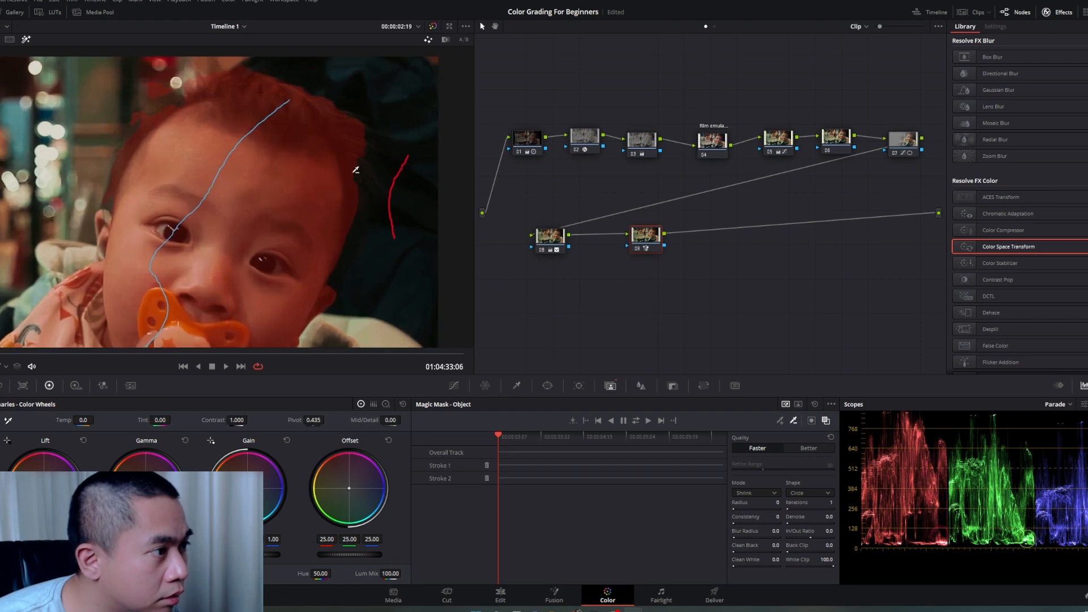
{"action": "left_click", "coordinate": [781, 421]}
{"action": "left_click_drag", "start_coordinate": [317, 177], "coordinate": [330, 183]}
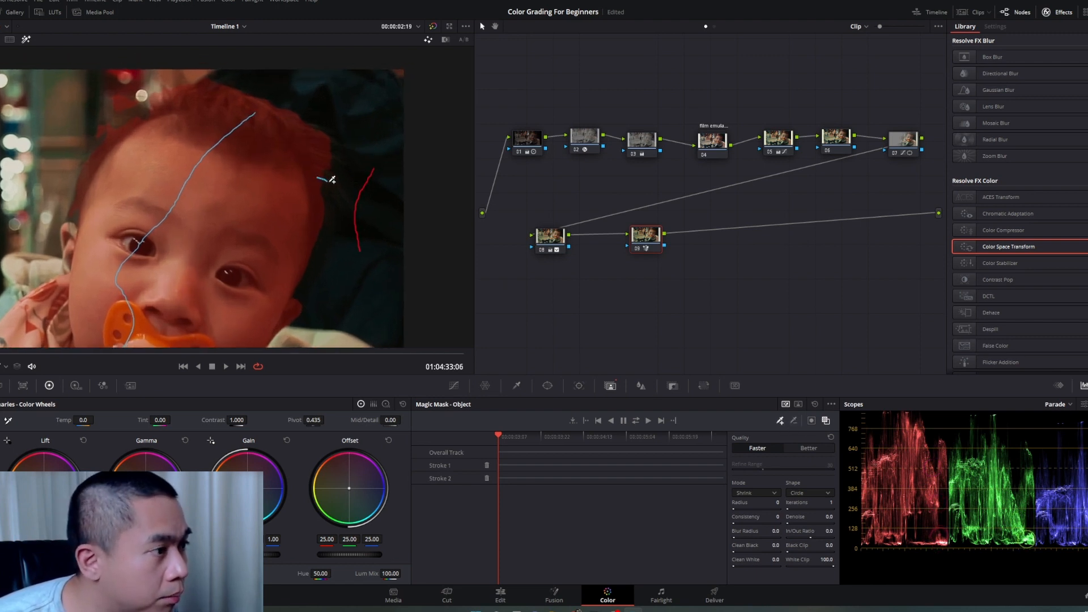
{"action": "left_click", "coordinate": [795, 421]}
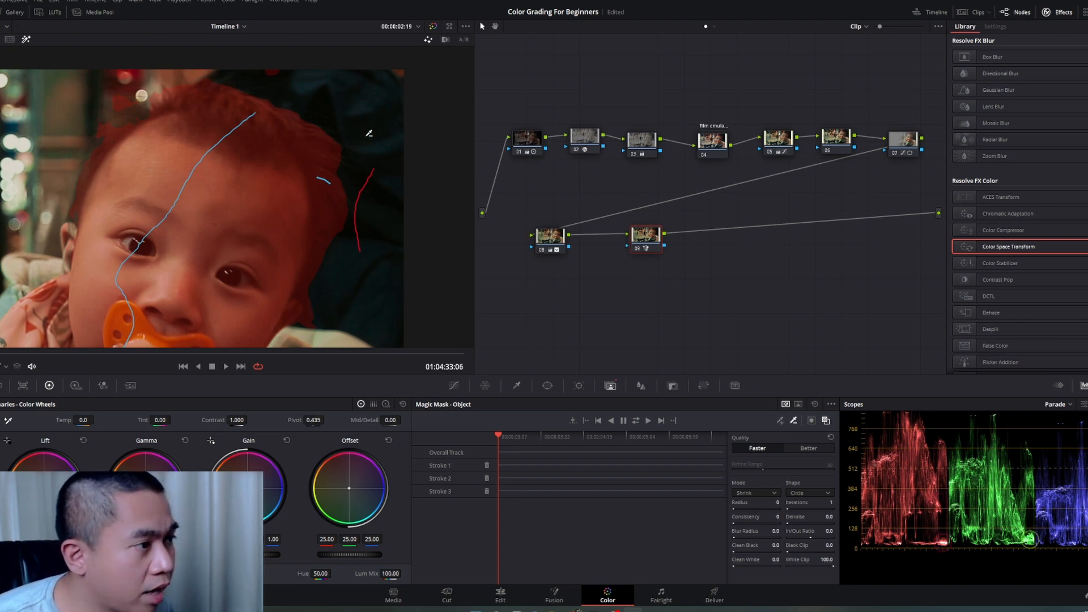
{"action": "mouse_move", "coordinate": [322, 123]}
{"action": "left_mouse_down"}
{"action": "mouse_move", "coordinate": [342, 231]}
{"action": "mouse_move", "coordinate": [334, 281]}
{"action": "left_mouse_up"}
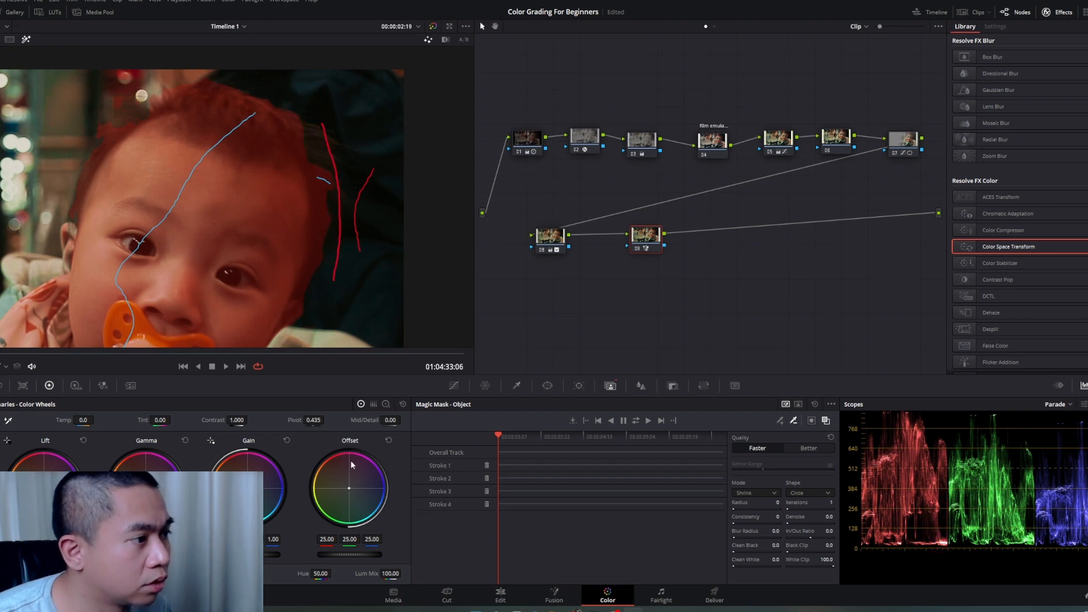
{"action": "left_click_drag", "start_coordinate": [312, 120], "coordinate": [338, 246]}
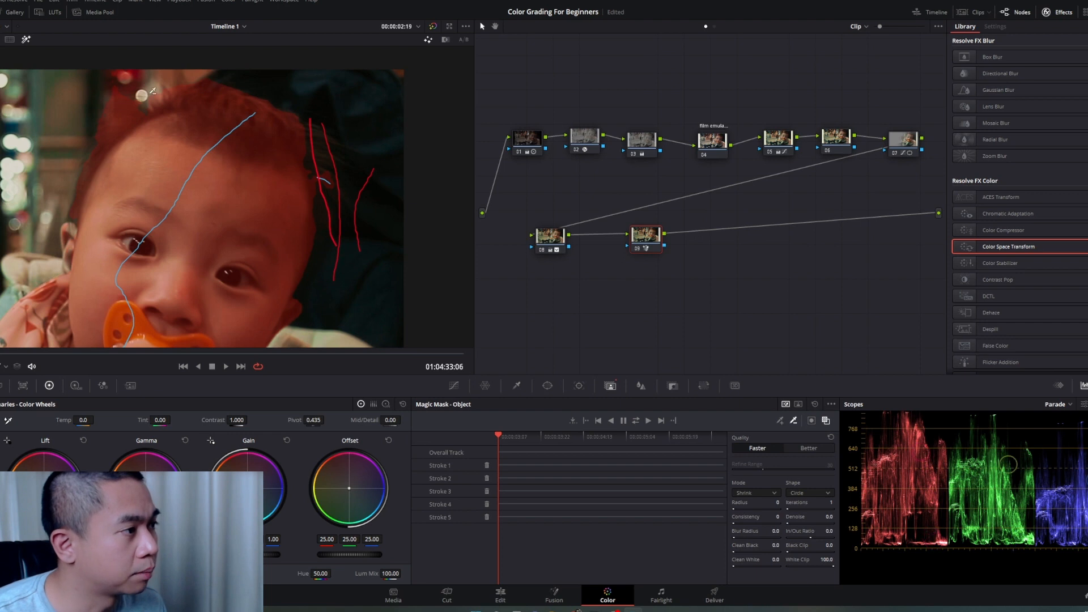
{"action": "left_click_drag", "start_coordinate": [207, 85], "coordinate": [278, 112]}
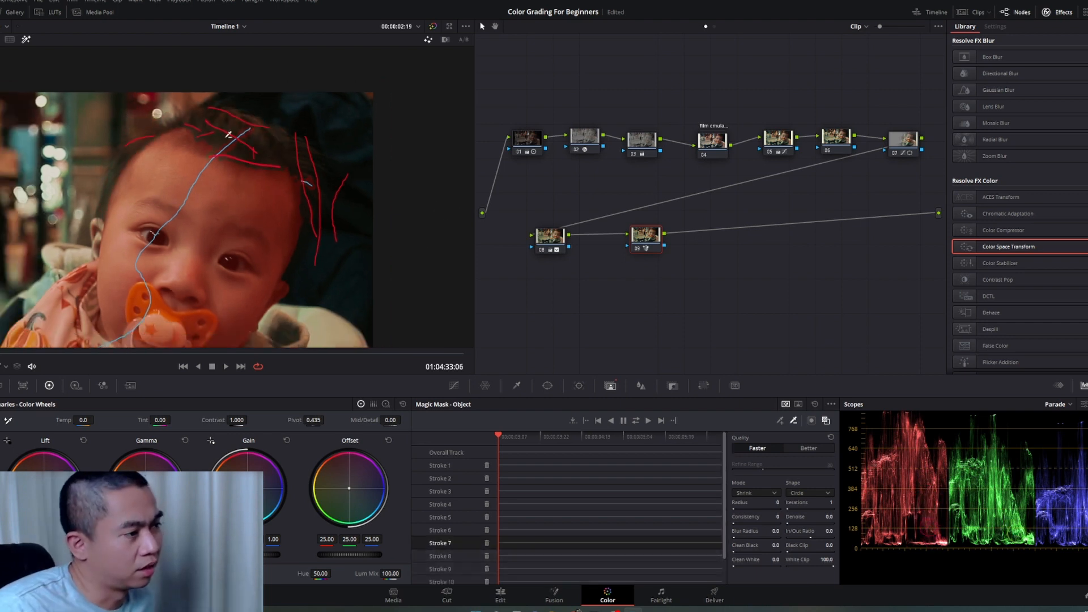
Add the hood and sleeve below the baby's face to the mask, and subtract the dark strap between them.
{"action": "scroll", "coordinate": [268, 228], "scroll_direction": "down", "scroll_amount": 2}
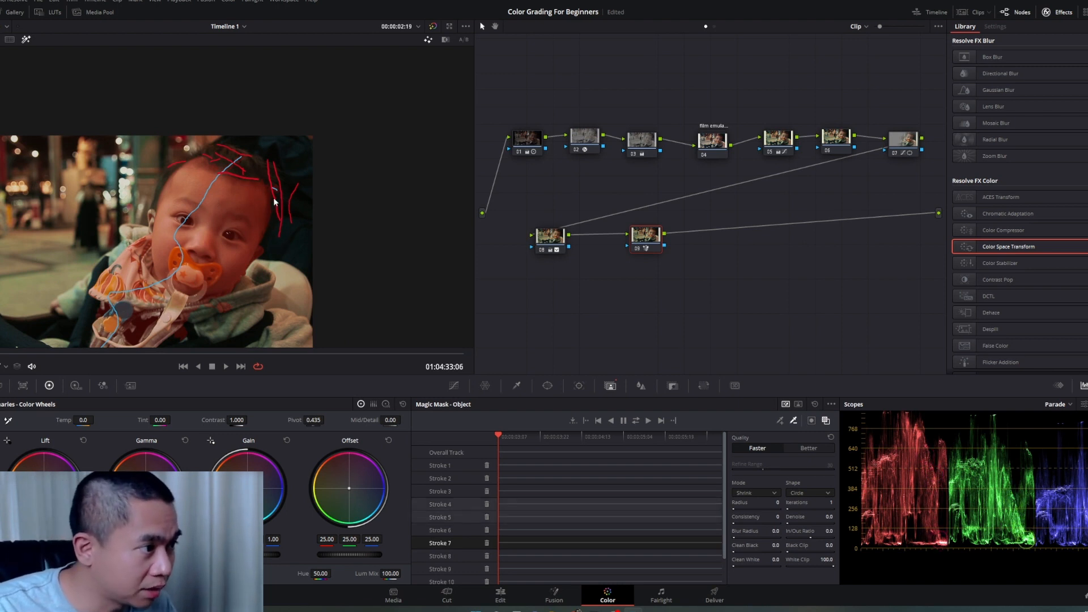
{"action": "scroll", "coordinate": [272, 197], "scroll_direction": "up", "scroll_amount": 5}
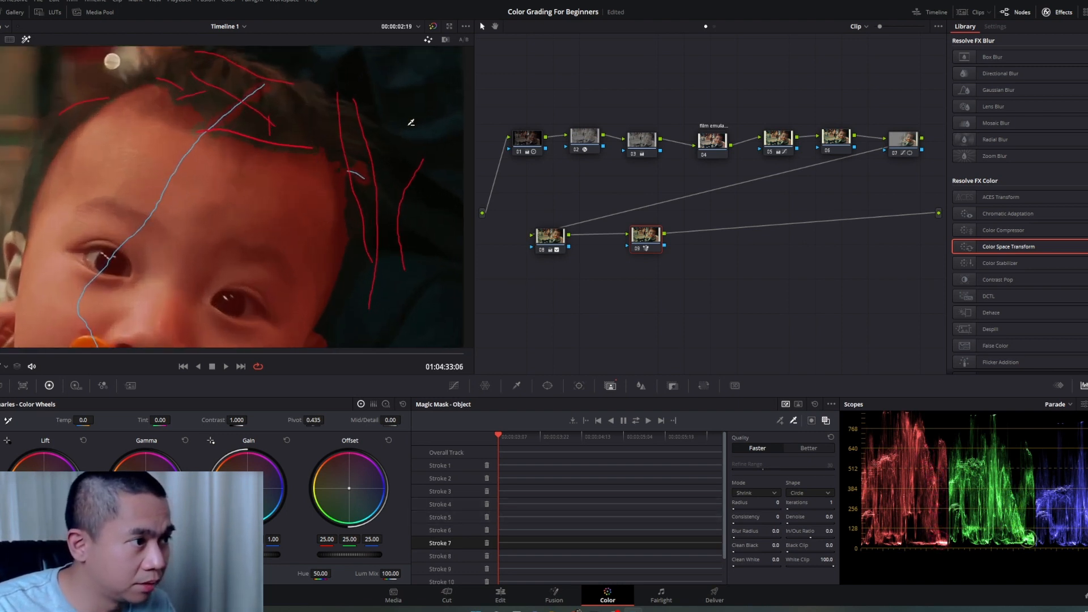
{"action": "scroll", "coordinate": [340, 156], "scroll_direction": "down", "scroll_amount": 3}
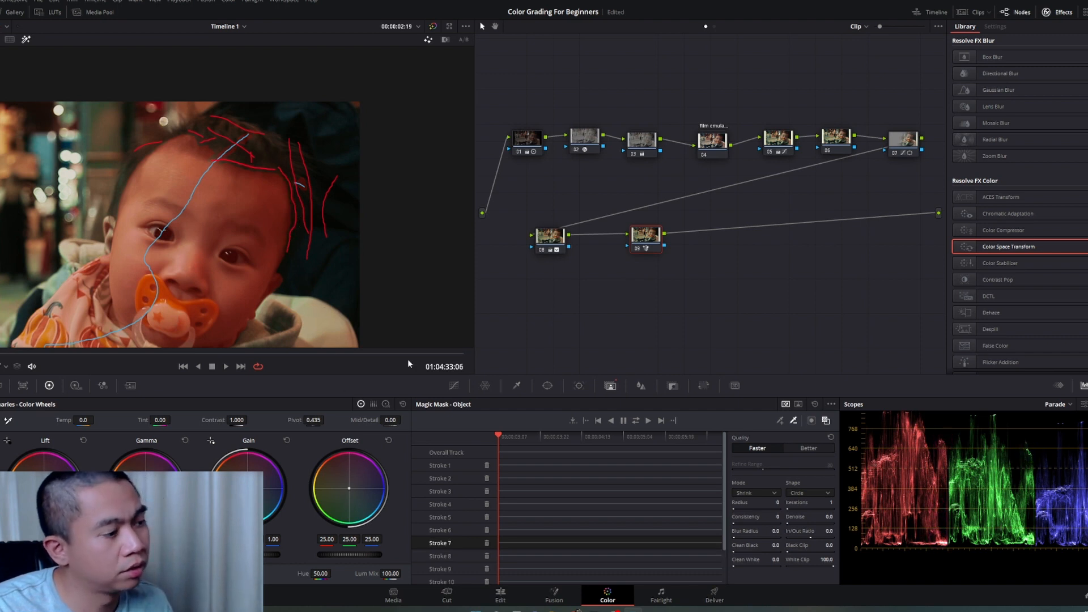
{"action": "scroll", "coordinate": [204, 252], "scroll_direction": "down", "scroll_amount": 5}
{"action": "scroll", "coordinate": [195, 251], "scroll_direction": "up", "scroll_amount": 5}
{"action": "left_click_drag", "start_coordinate": [195, 250], "coordinate": [300, 142]}
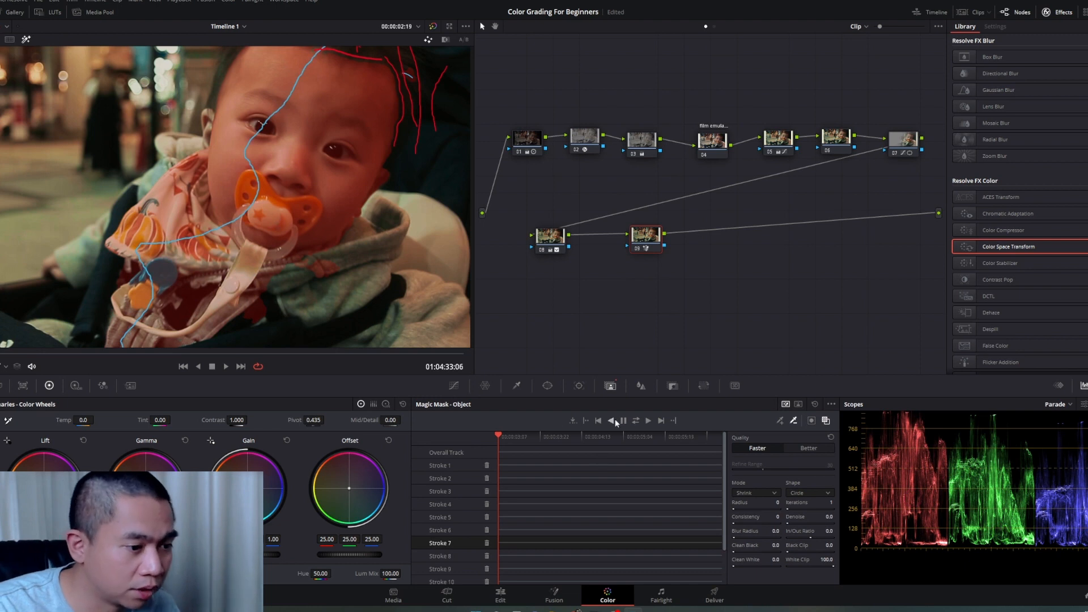
{"action": "left_click", "coordinate": [781, 420]}
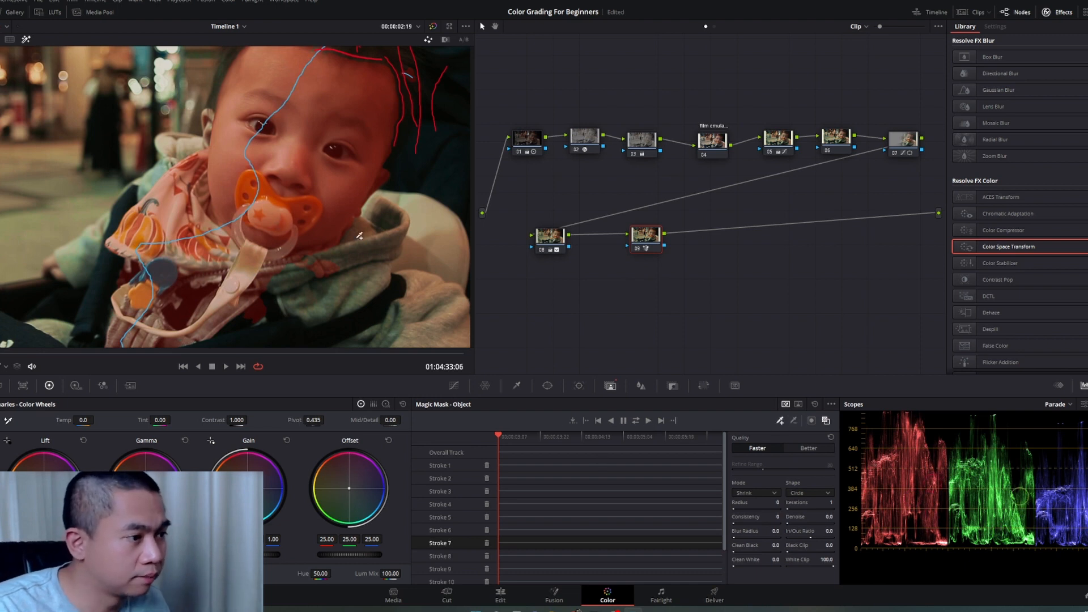
{"action": "left_click_drag", "start_coordinate": [356, 233], "coordinate": [362, 278]}
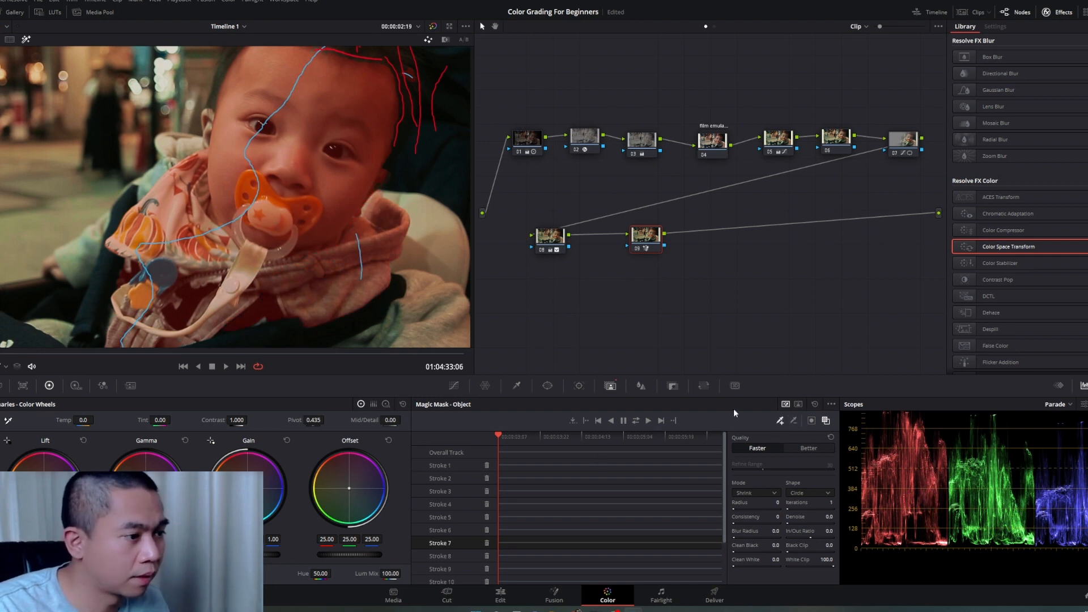
{"action": "scroll", "coordinate": [376, 311], "scroll_direction": "up", "scroll_amount": 4}
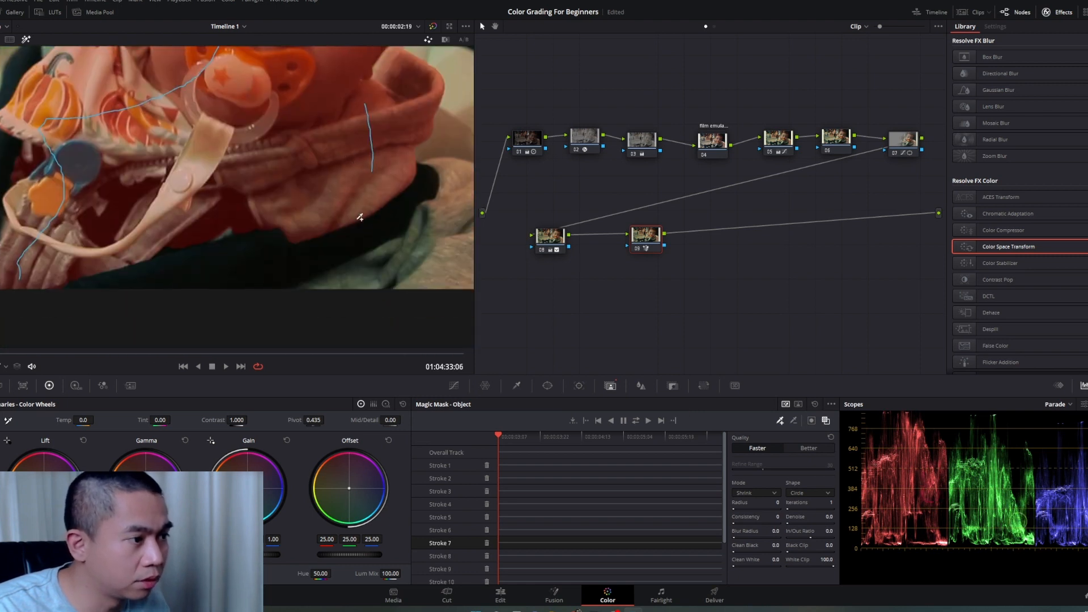
{"action": "mouse_move", "coordinate": [367, 261]}
{"action": "left_mouse_down"}
{"action": "mouse_move", "coordinate": [416, 265]}
{"action": "mouse_move", "coordinate": [441, 242]}
{"action": "mouse_move", "coordinate": [461, 171]}
{"action": "left_mouse_up"}
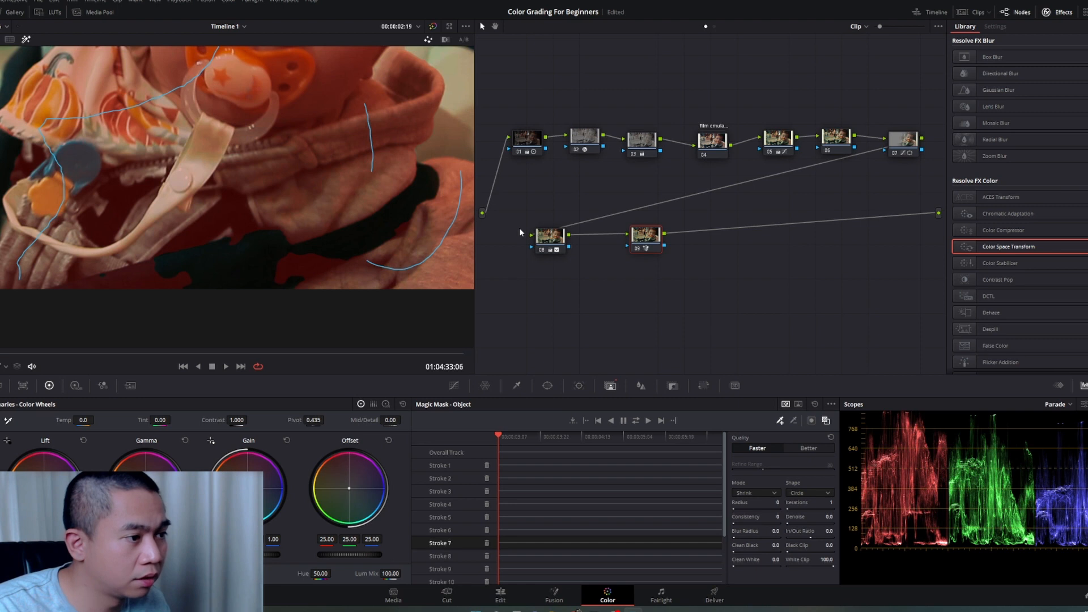
{"action": "left_click", "coordinate": [794, 422]}
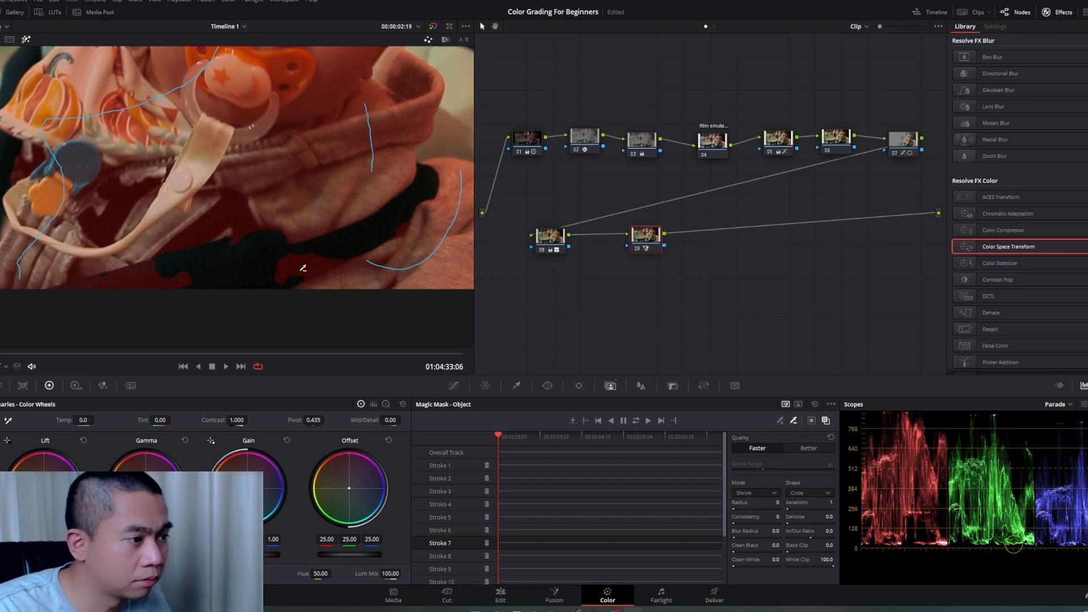
{"action": "left_click_drag", "start_coordinate": [300, 272], "coordinate": [404, 227]}
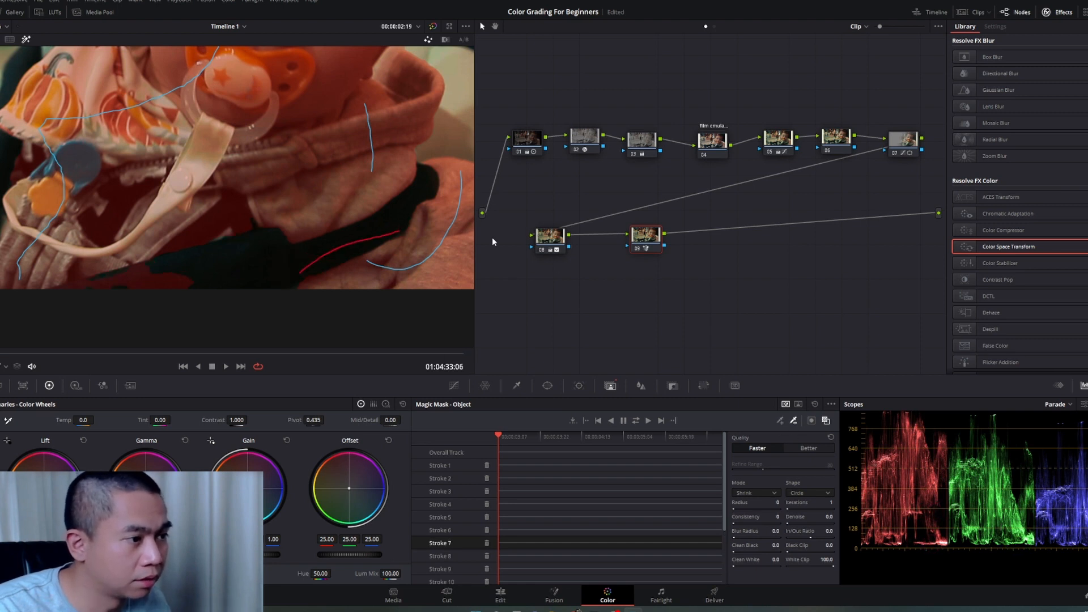
Add the jacket on the baby's other side to the mask, and subtract the dark stroller area beside it.
{"action": "scroll", "coordinate": [226, 211], "scroll_direction": "down", "scroll_amount": 4}
{"action": "left_click_drag", "start_coordinate": [151, 166], "coordinate": [309, 237]}
{"action": "left_click", "coordinate": [780, 422]}
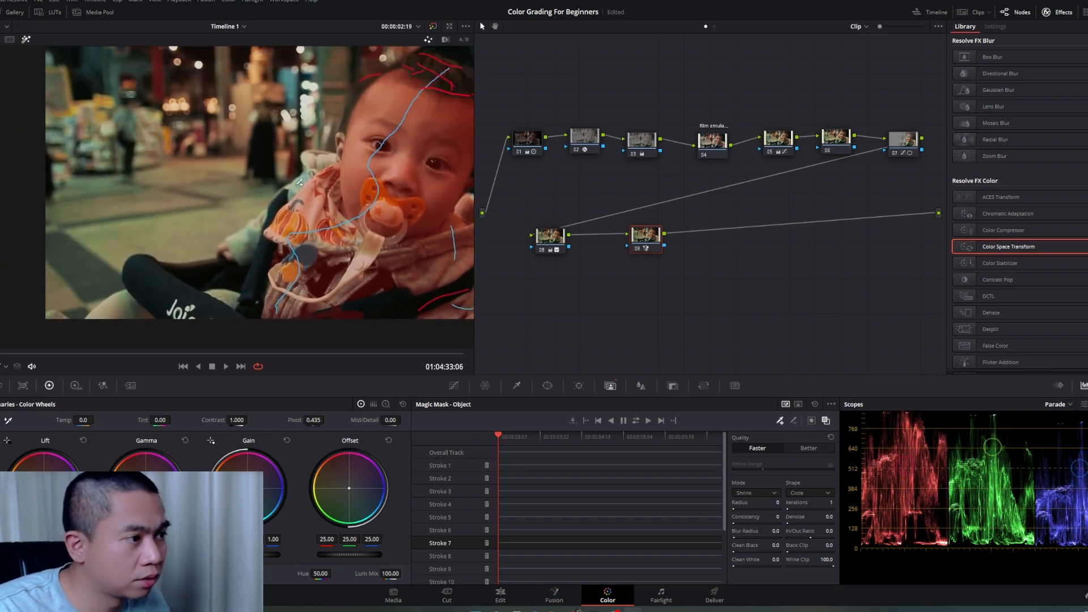
{"action": "left_click_drag", "start_coordinate": [289, 171], "coordinate": [357, 225]}
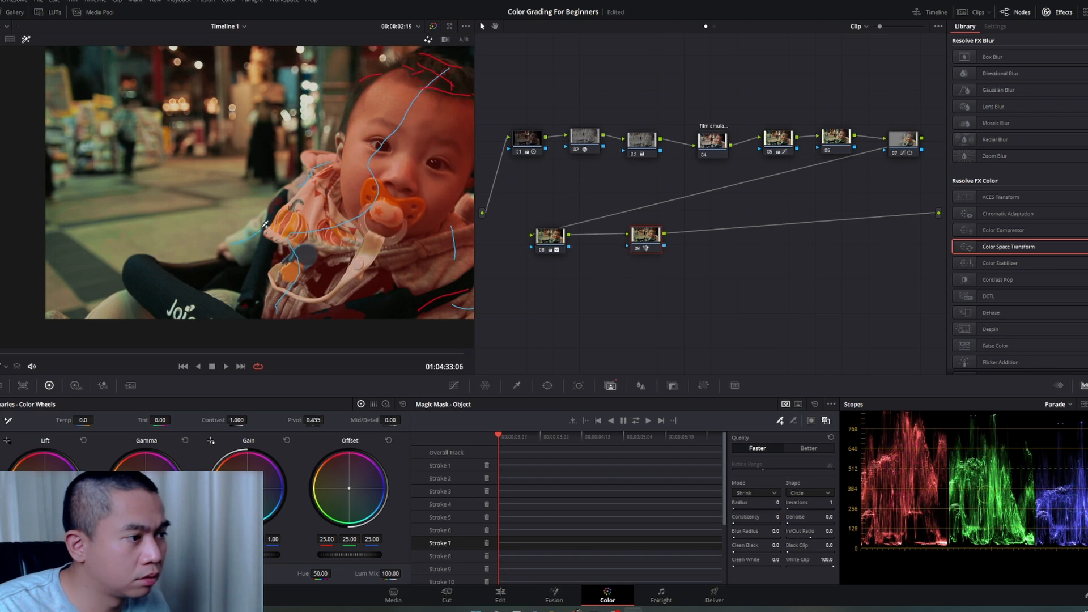
{"action": "left_click", "coordinate": [793, 420]}
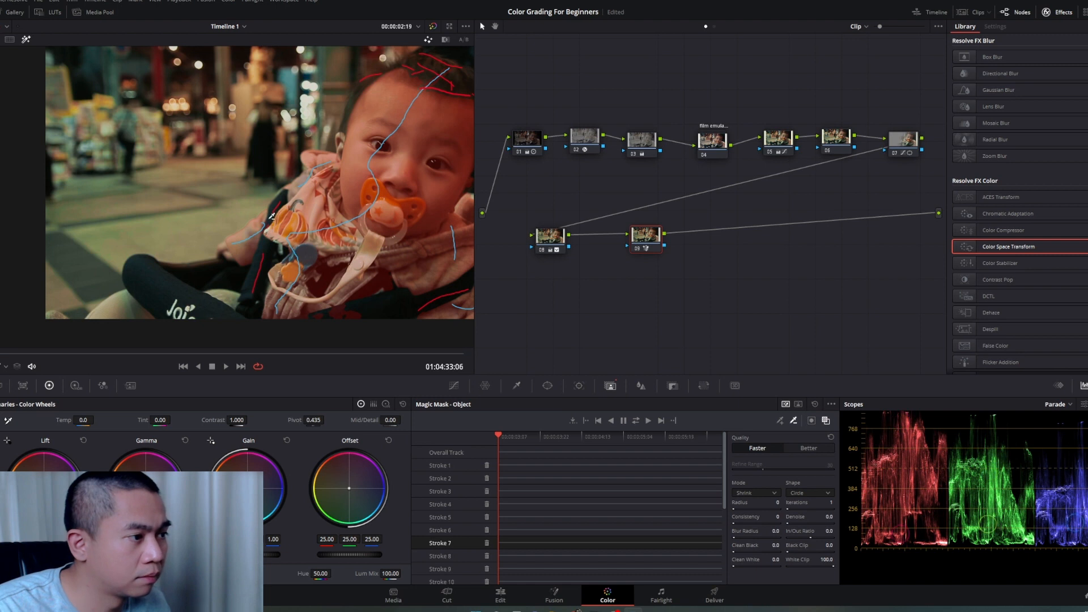
{"action": "scroll", "coordinate": [269, 223], "scroll_direction": "down", "scroll_amount": 3}
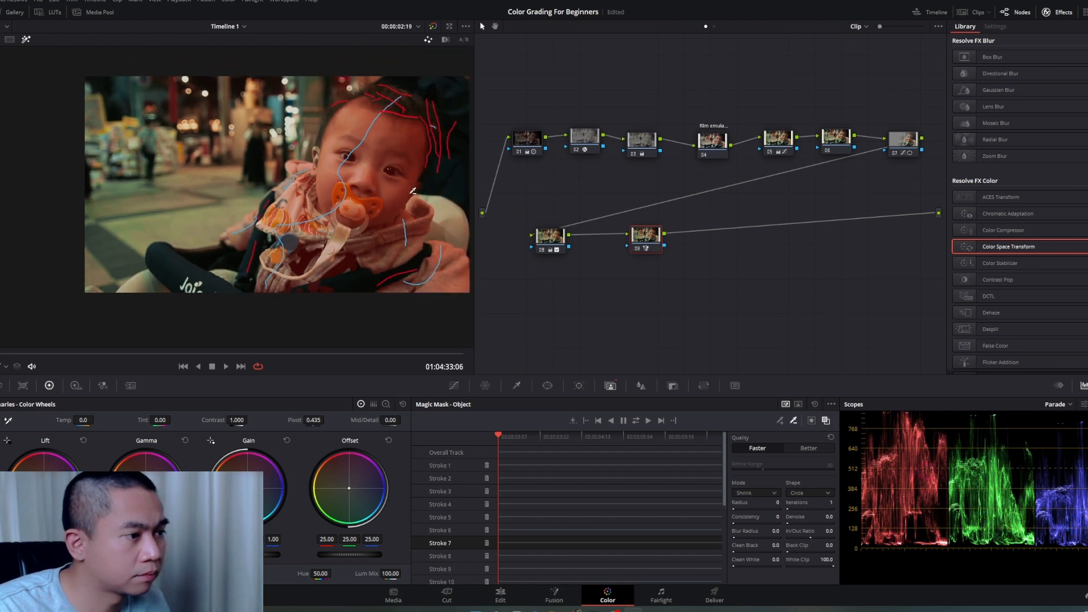
Switch Magic Mask back to adding strokes, and track the baby's mask forward to the end of the clip.
{"action": "scroll", "coordinate": [345, 208], "scroll_direction": "up", "scroll_amount": 4}
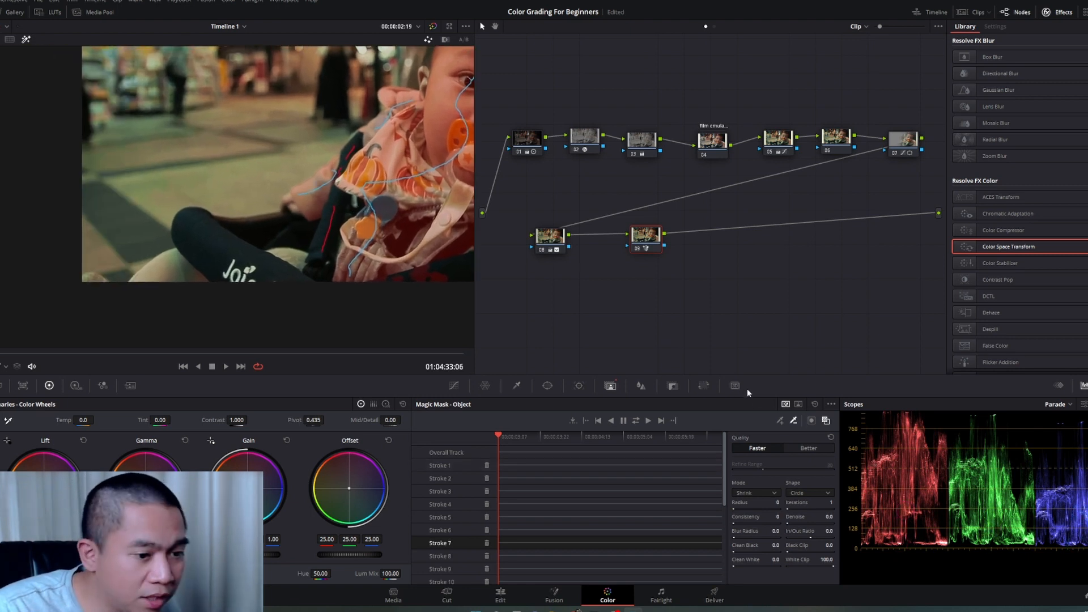
{"action": "left_click", "coordinate": [780, 420]}
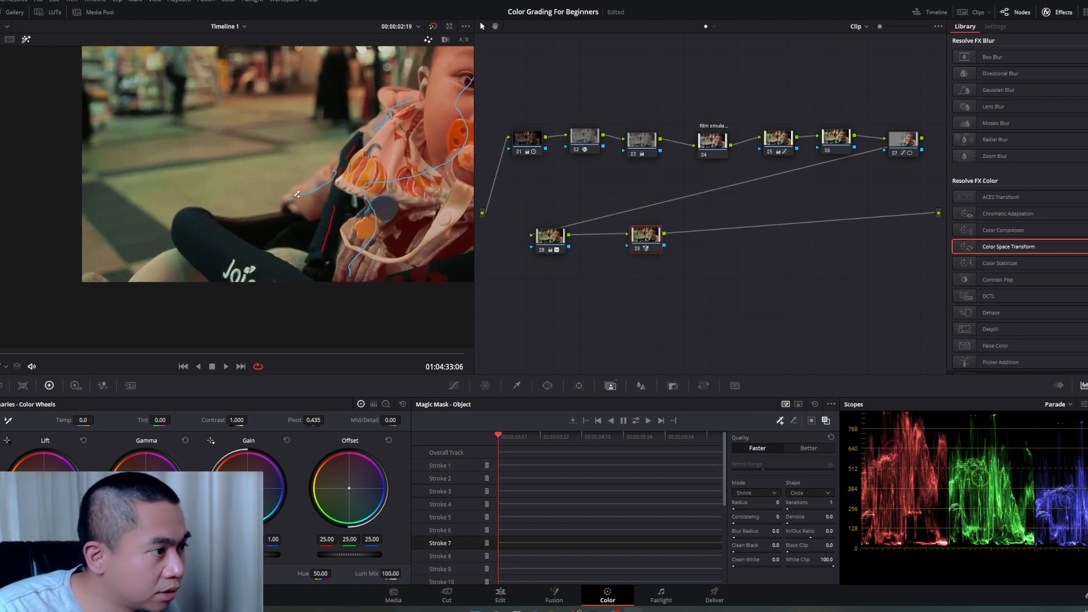
{"action": "scroll", "coordinate": [358, 221], "scroll_direction": "down", "scroll_amount": 4}
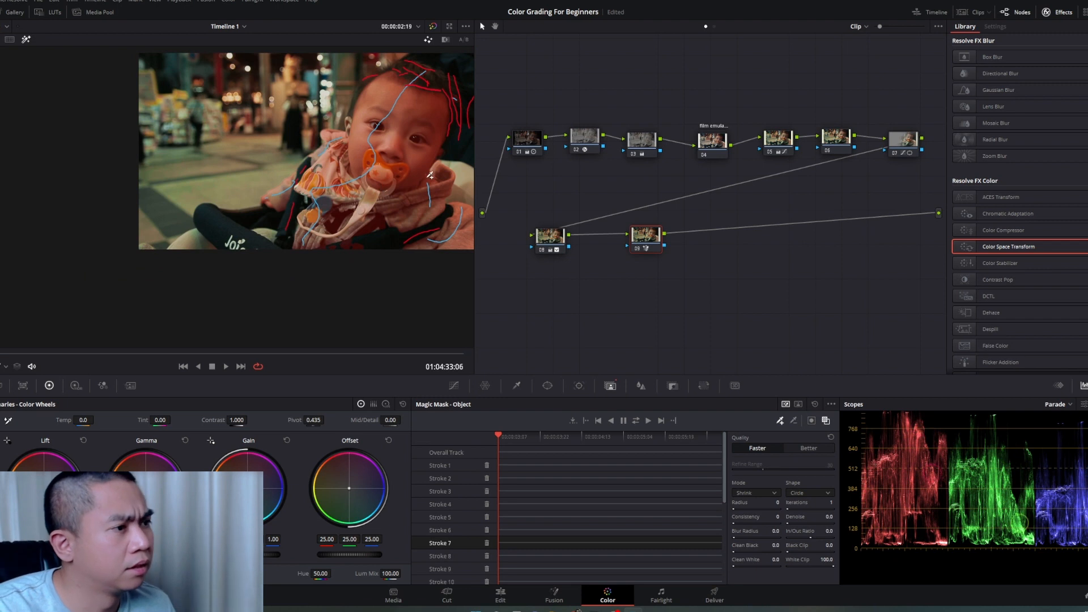
{"action": "left_click_drag", "start_coordinate": [445, 187], "coordinate": [434, 190]}
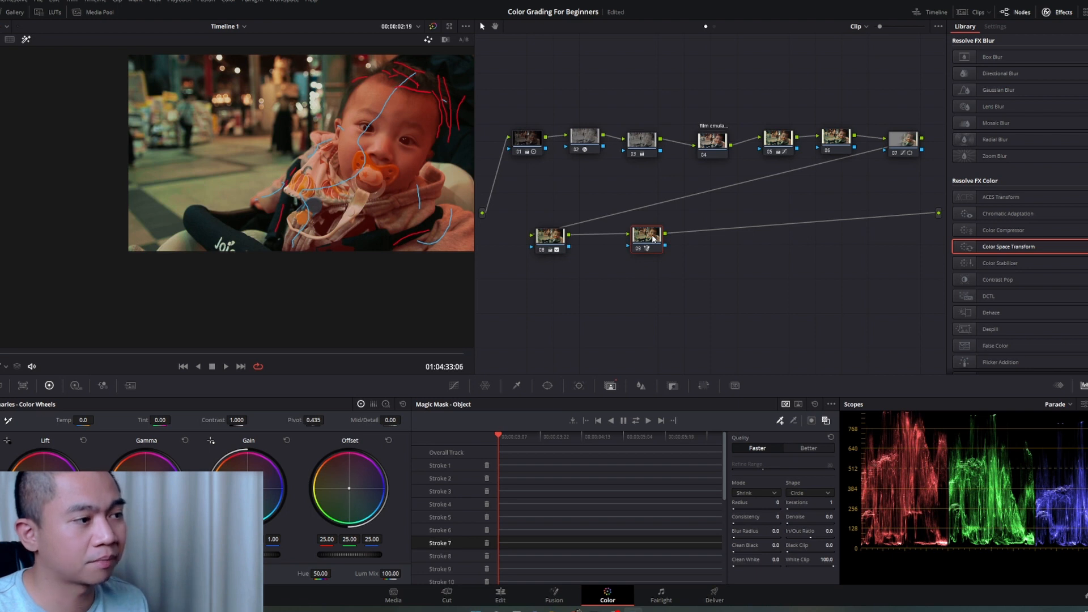
{"action": "left_click", "coordinate": [649, 421]}
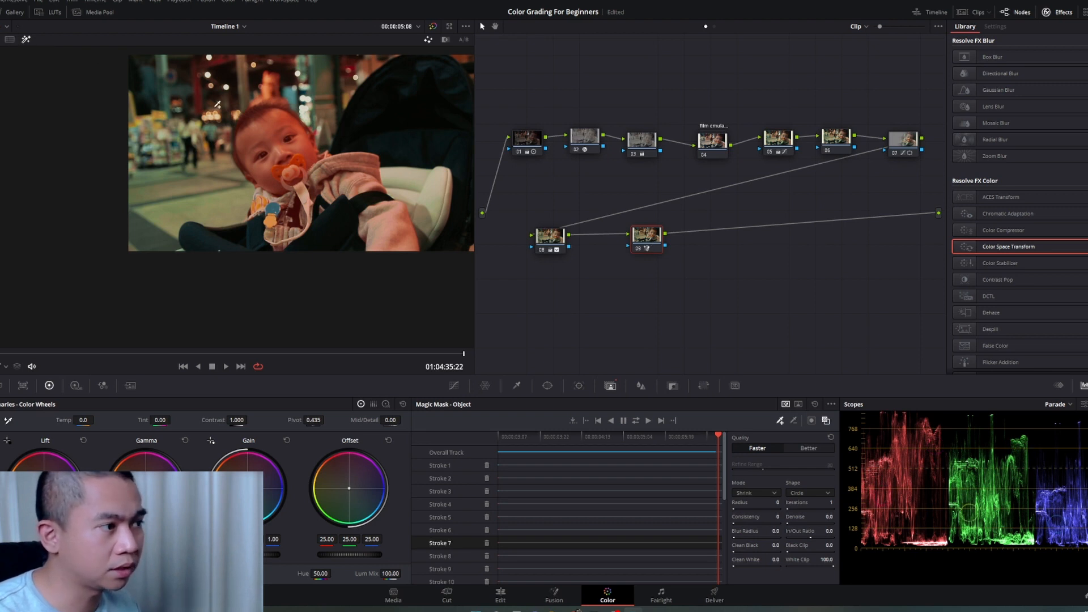
Check the tracked mask's edges around the baby, and set the Magic Mask's Blur Radius to 40.6 and Denoise to 7.5.
{"action": "scroll", "coordinate": [304, 163], "scroll_direction": "up", "scroll_amount": 3}
{"action": "scroll", "coordinate": [303, 163], "scroll_direction": "down", "scroll_amount": 2}
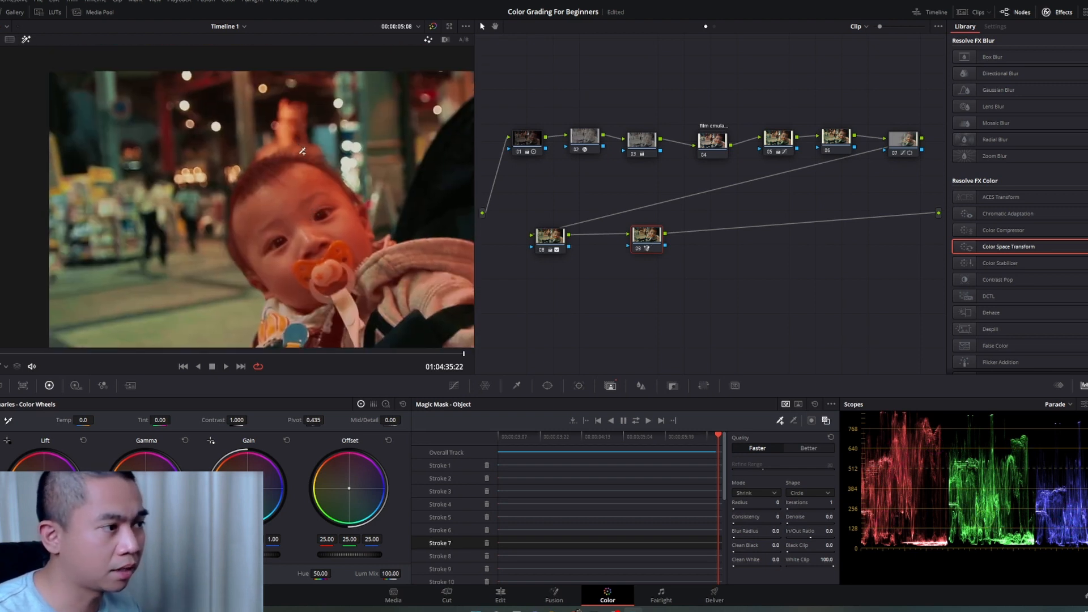
{"action": "left_click", "coordinate": [9, 39]}
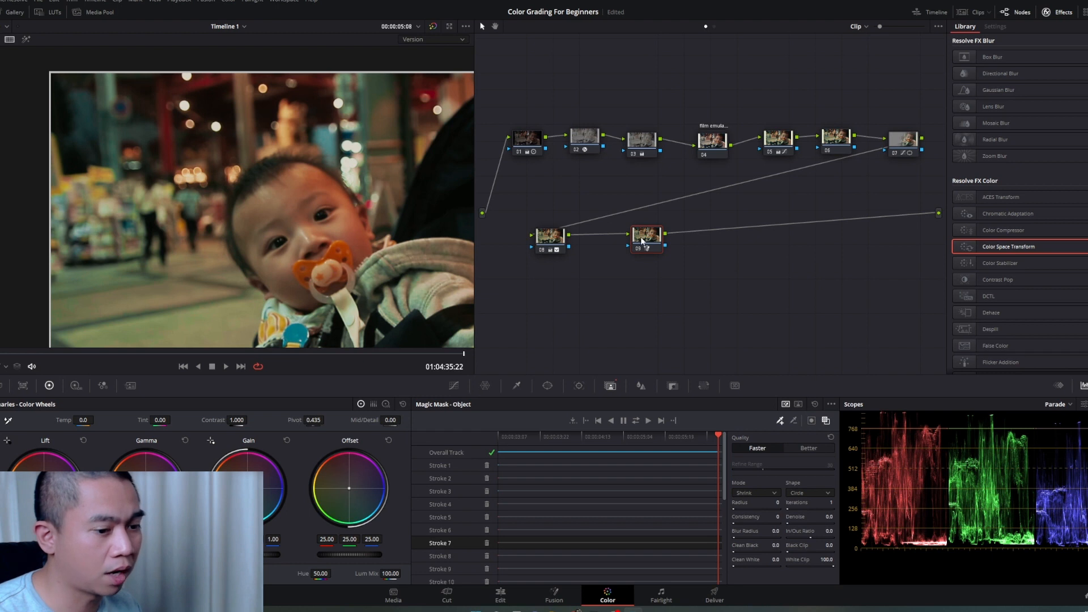
{"action": "left_click", "coordinate": [27, 40]}
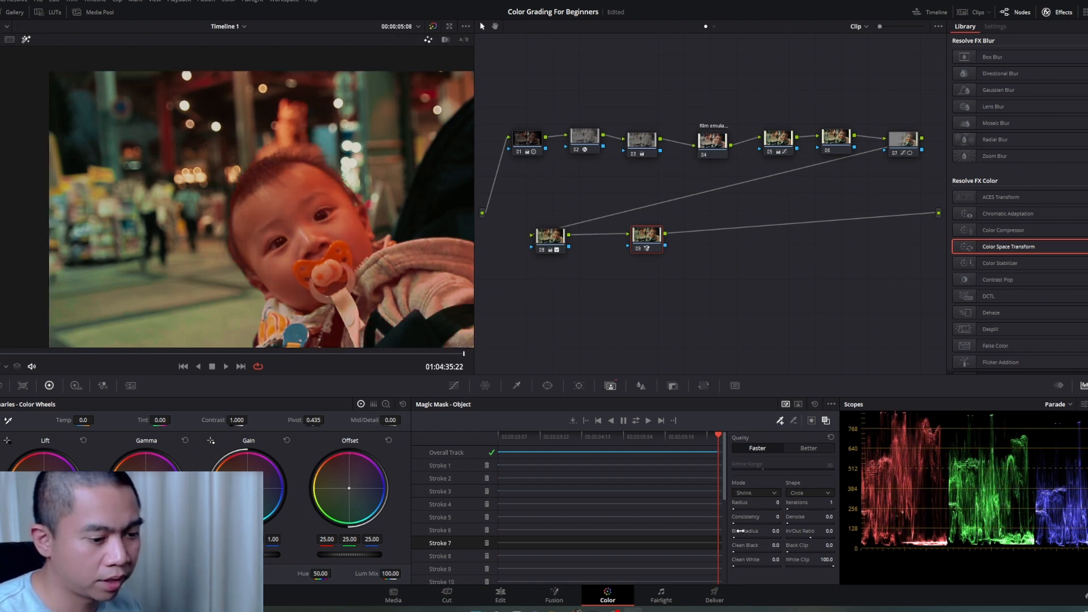
{"action": "left_click_drag", "start_coordinate": [774, 531], "coordinate": [782, 531]}
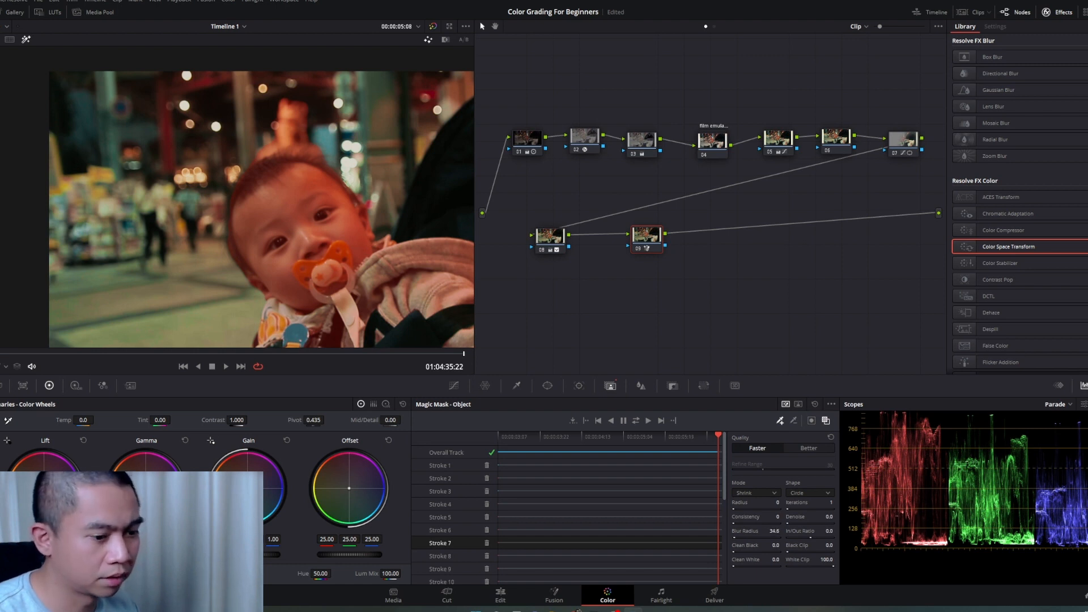
{"action": "left_click_drag", "start_coordinate": [773, 532], "coordinate": [777, 531]}
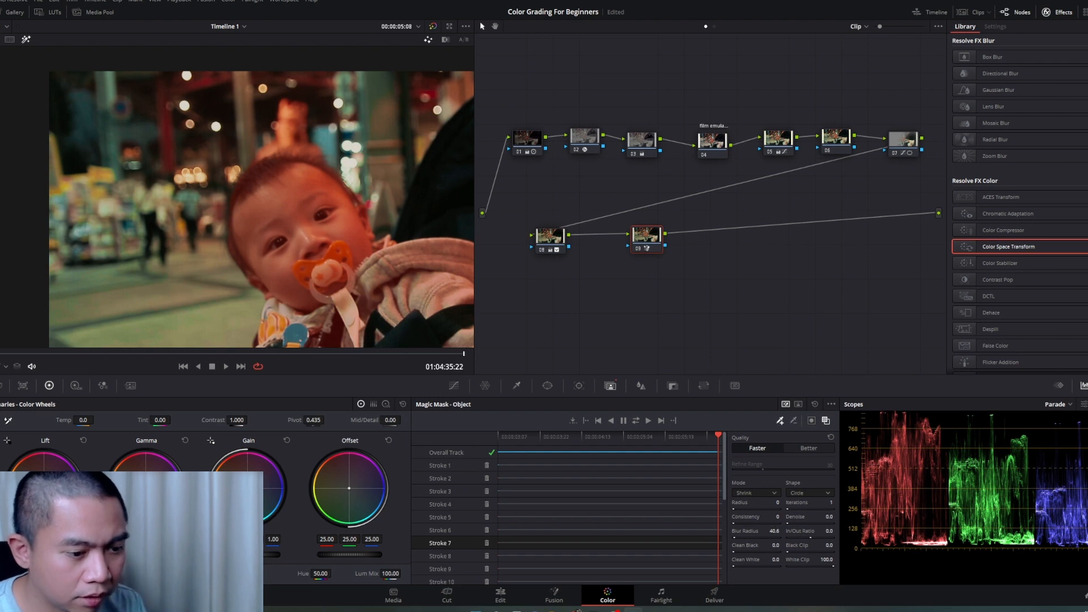
Hide the mask overlay, and grade the masked baby with Gain 1.03 and Mid/Detail -43.50.
{"action": "left_click", "coordinate": [9, 40]}
{"action": "scroll", "coordinate": [306, 236], "scroll_direction": "down", "scroll_amount": 2}
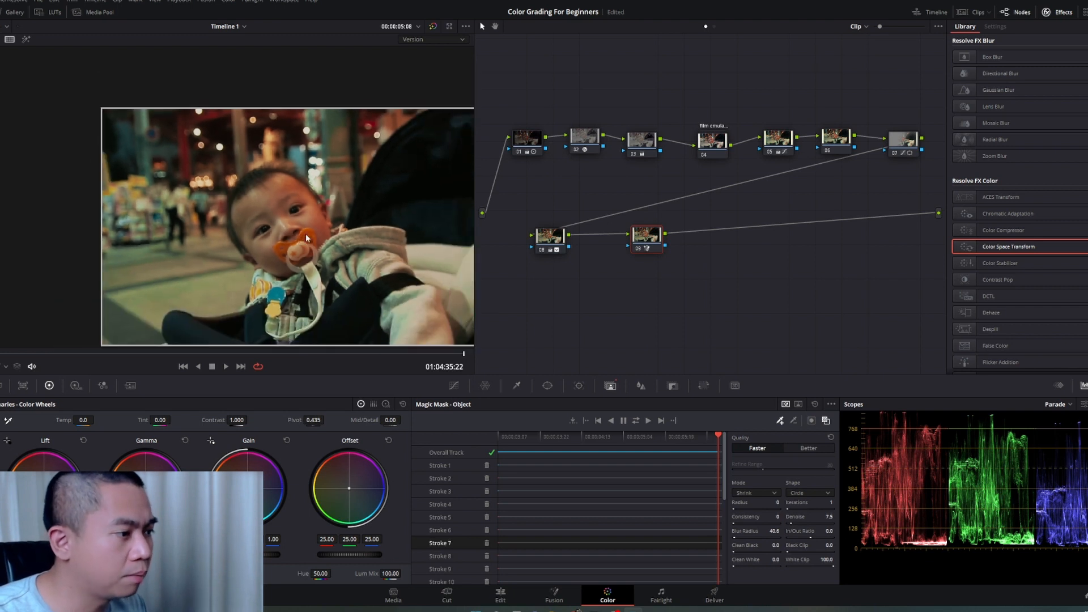
{"action": "left_click_drag", "start_coordinate": [399, 240], "coordinate": [308, 230]}
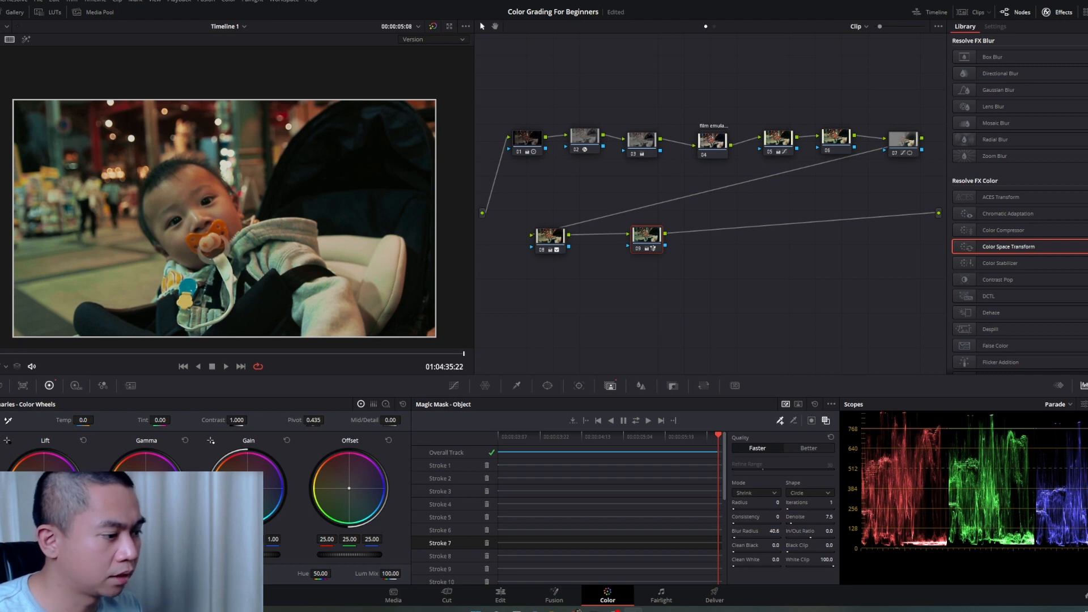
{"action": "left_click_drag", "start_coordinate": [248, 554], "coordinate": [259, 554]}
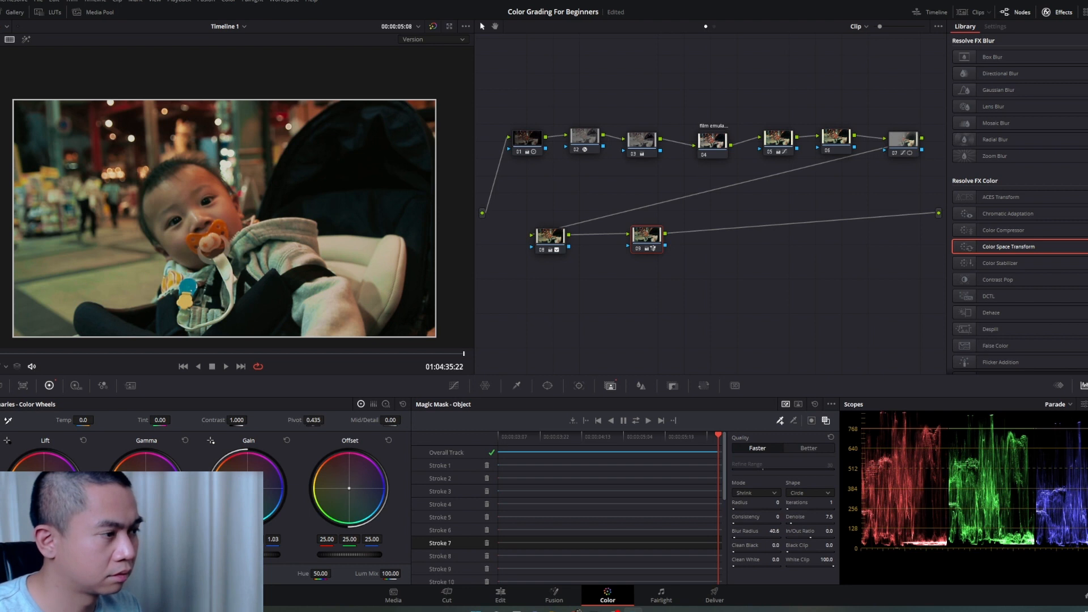
{"action": "scroll", "coordinate": [229, 199], "scroll_direction": "down", "scroll_amount": 2}
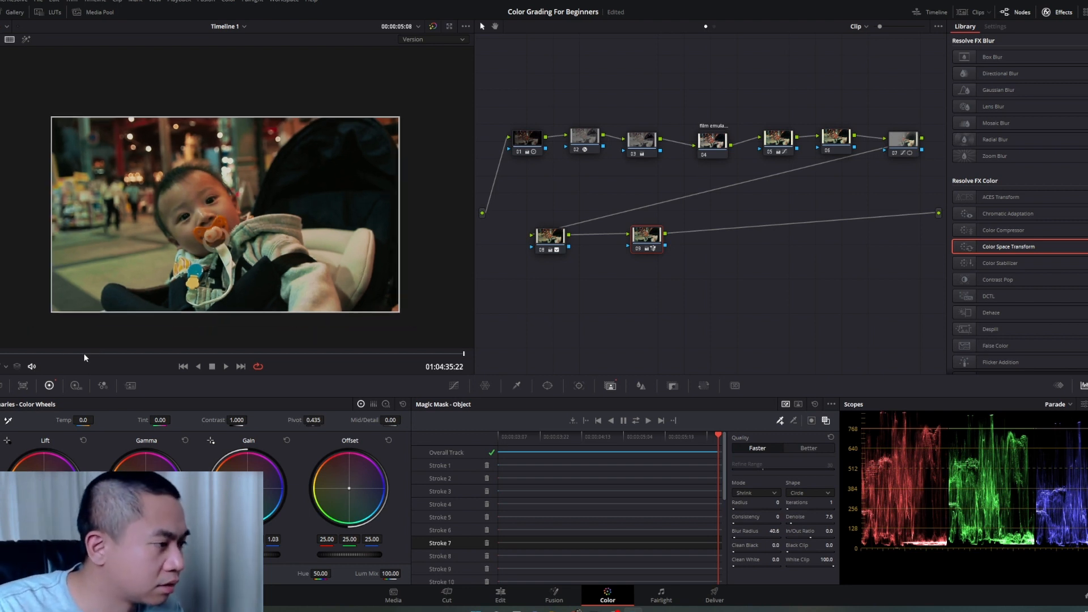
Scrub through the baby clip and examine the graded face up close at an early frame.
{"action": "left_click_drag", "start_coordinate": [85, 354], "coordinate": [426, 355]}
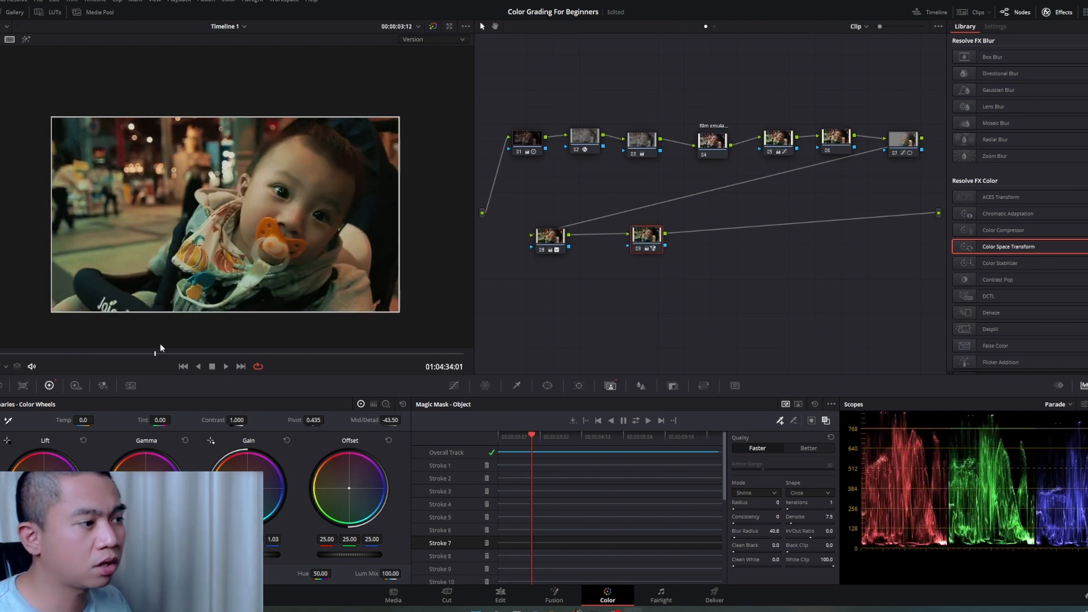
{"action": "left_click_drag", "start_coordinate": [160, 345], "coordinate": [273, 352]}
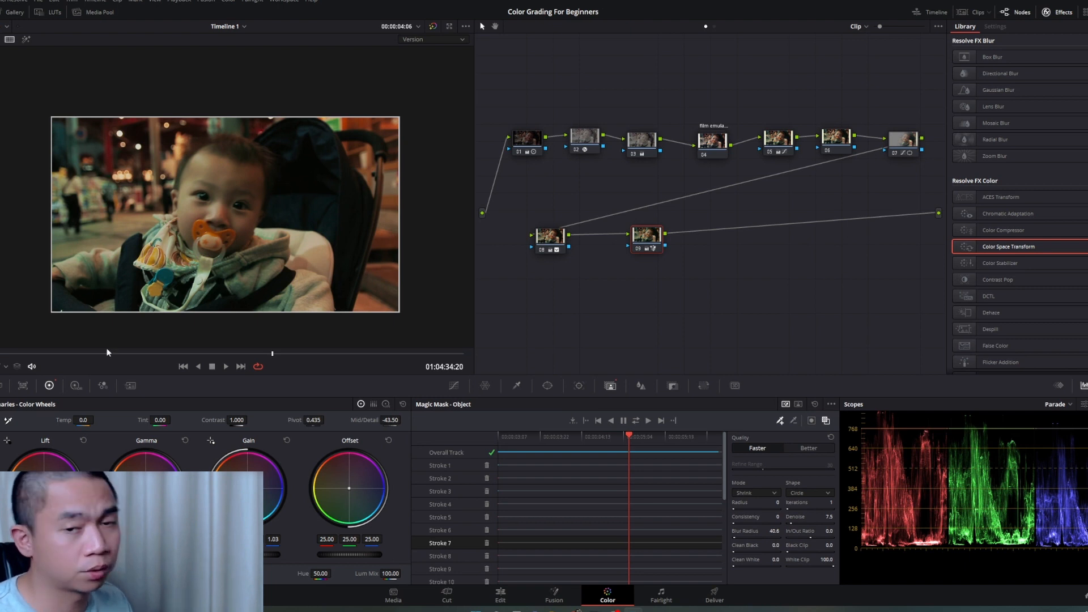
{"action": "left_click_drag", "start_coordinate": [112, 352], "coordinate": [452, 350]}
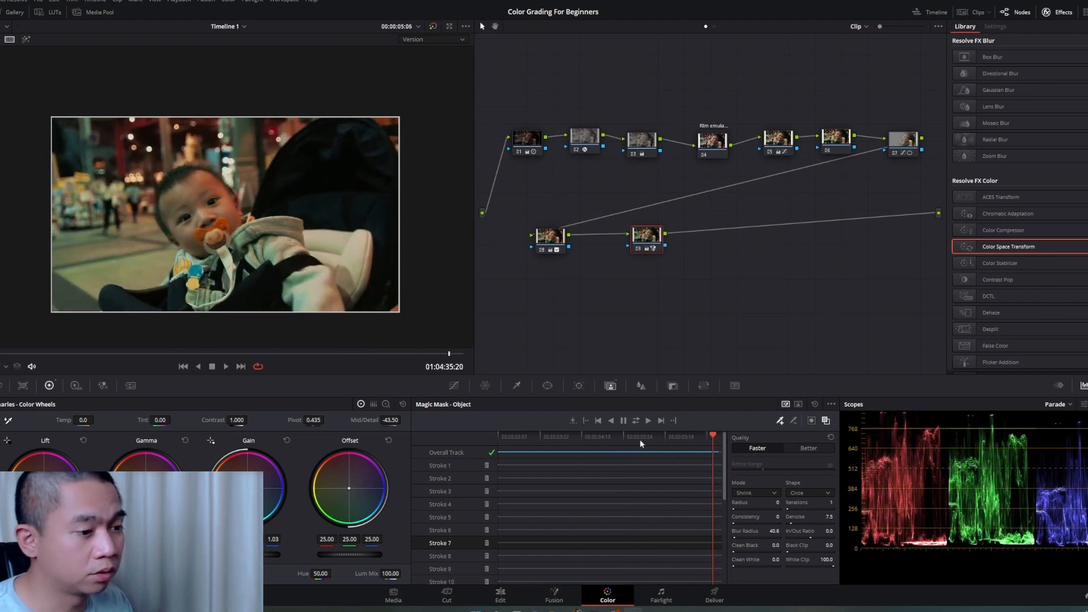
{"action": "left_click", "coordinate": [31, 352]}
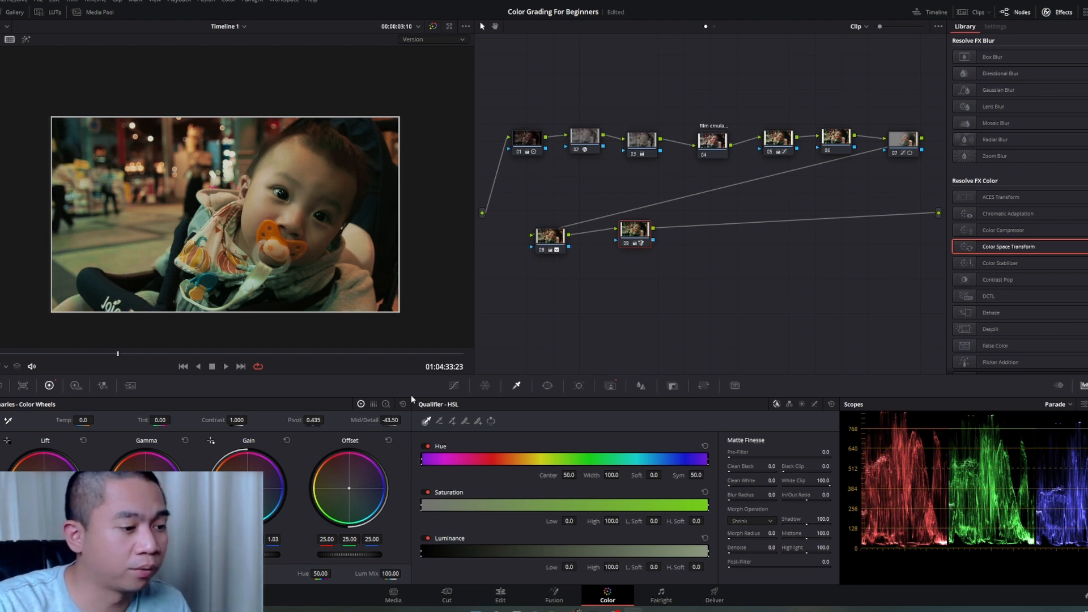
{"action": "scroll", "coordinate": [268, 264], "scroll_direction": "up", "scroll_amount": 3}
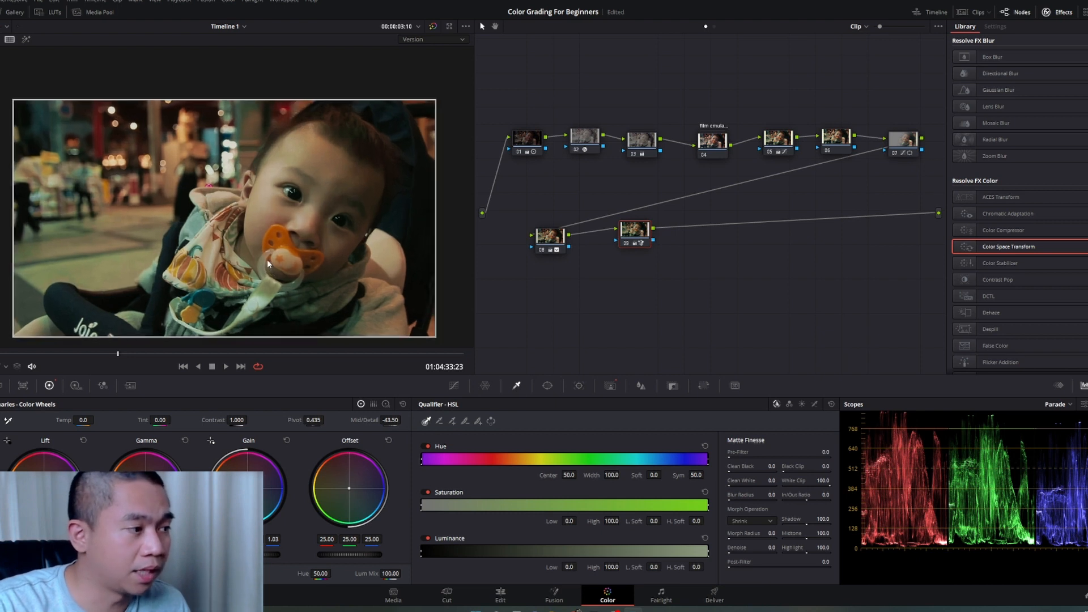
{"action": "left_click_drag", "start_coordinate": [278, 240], "coordinate": [278, 237]}
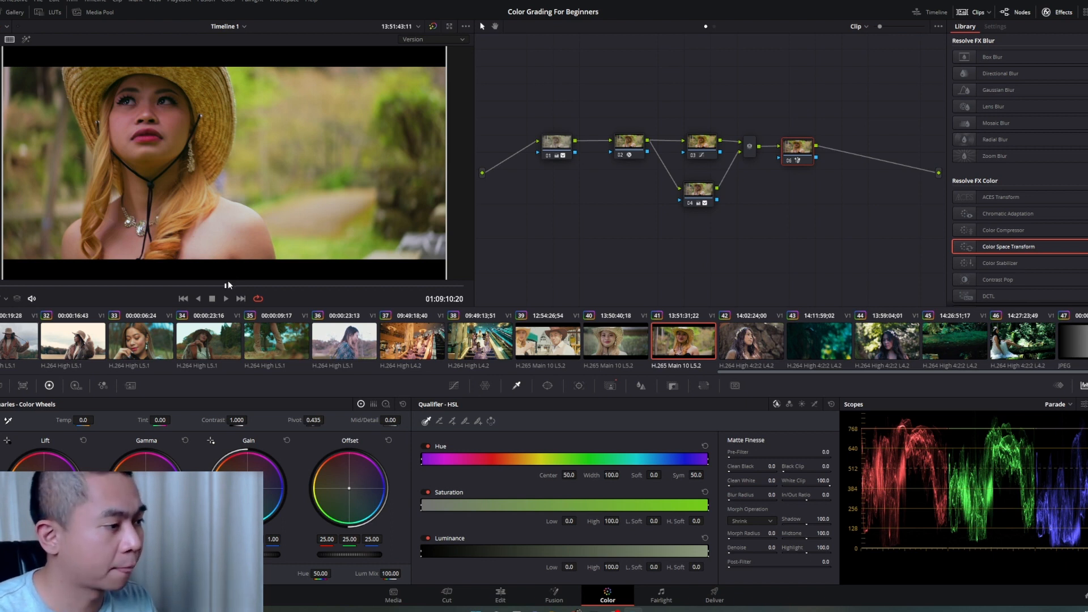
Scrub and play the straw-hat woman clip to find the section to work on.
{"action": "left_click_drag", "start_coordinate": [226, 285], "coordinate": [279, 287]}
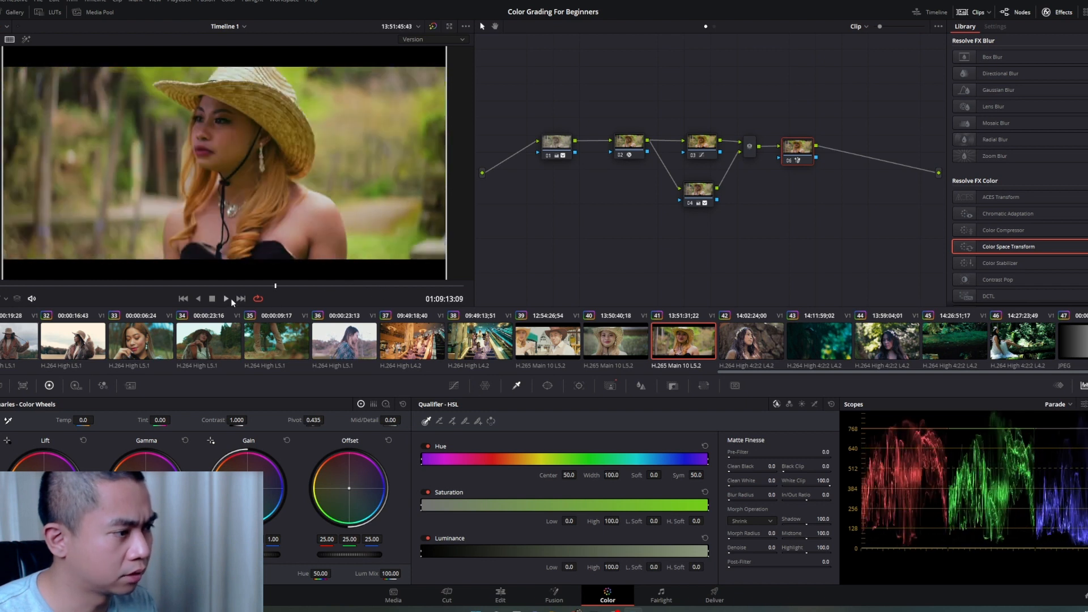
{"action": "left_click", "coordinate": [230, 298]}
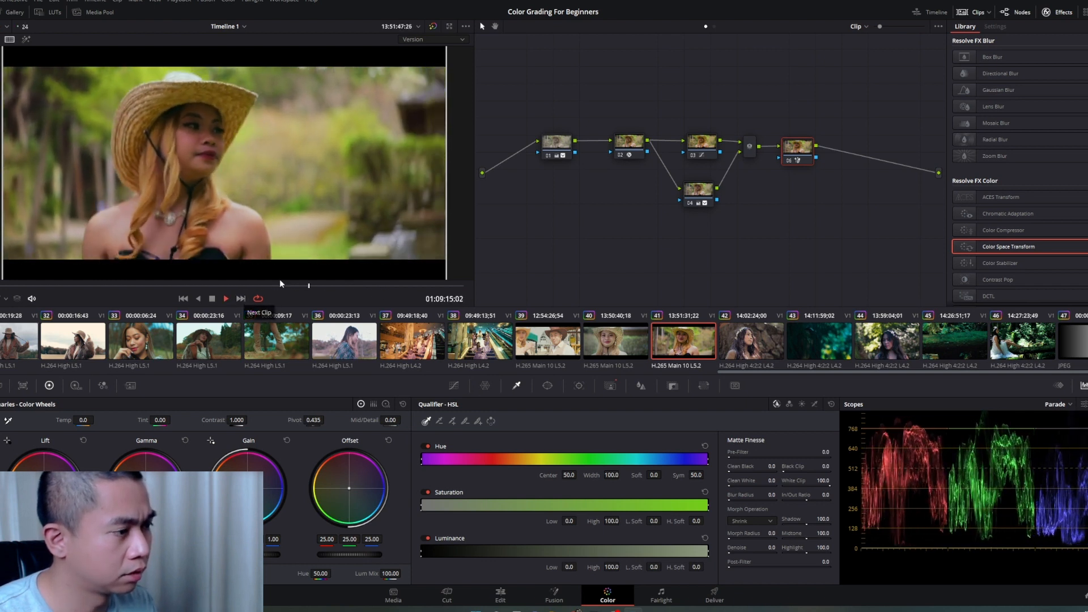
{"action": "left_click", "coordinate": [227, 297]}
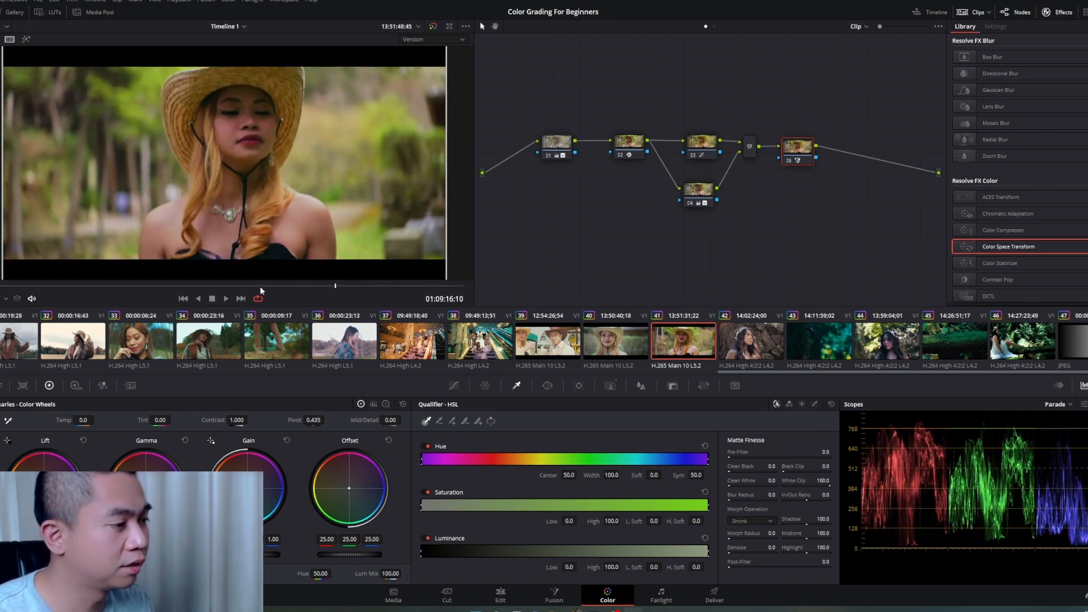
Split the straw-hat clip on the timeline at 01:09:12:15 and again farther along, and return to grading the middle piece.
{"action": "mouse_move", "coordinate": [261, 291]}
{"action": "left_mouse_down"}
{"action": "mouse_move", "coordinate": [304, 288]}
{"action": "mouse_move", "coordinate": [261, 286]}
{"action": "left_mouse_up"}
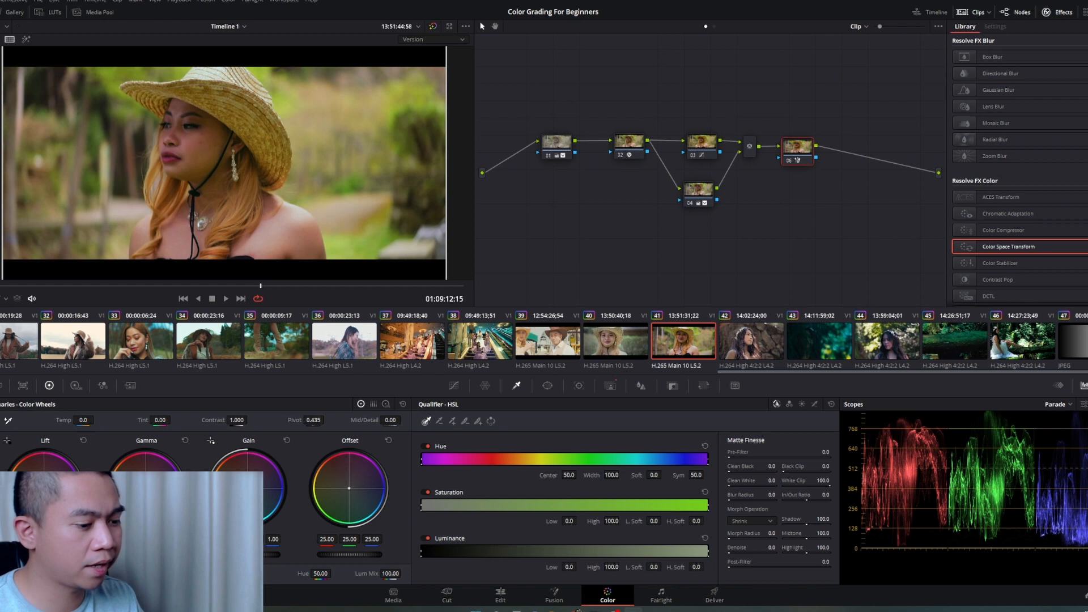
{"action": "left_click", "coordinate": [504, 596]}
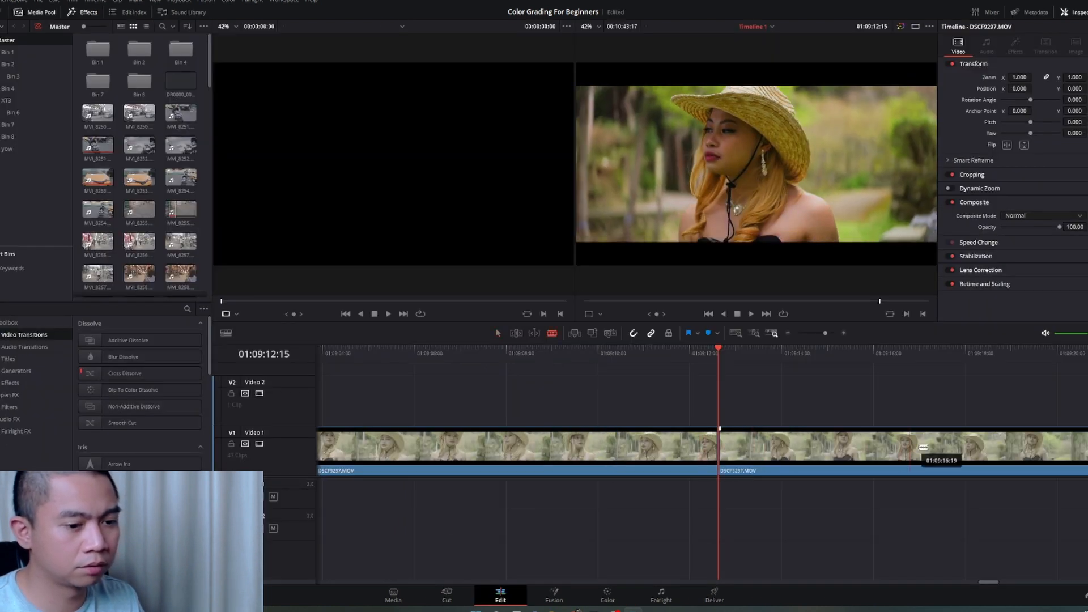
{"action": "left_click", "coordinate": [1057, 445]}
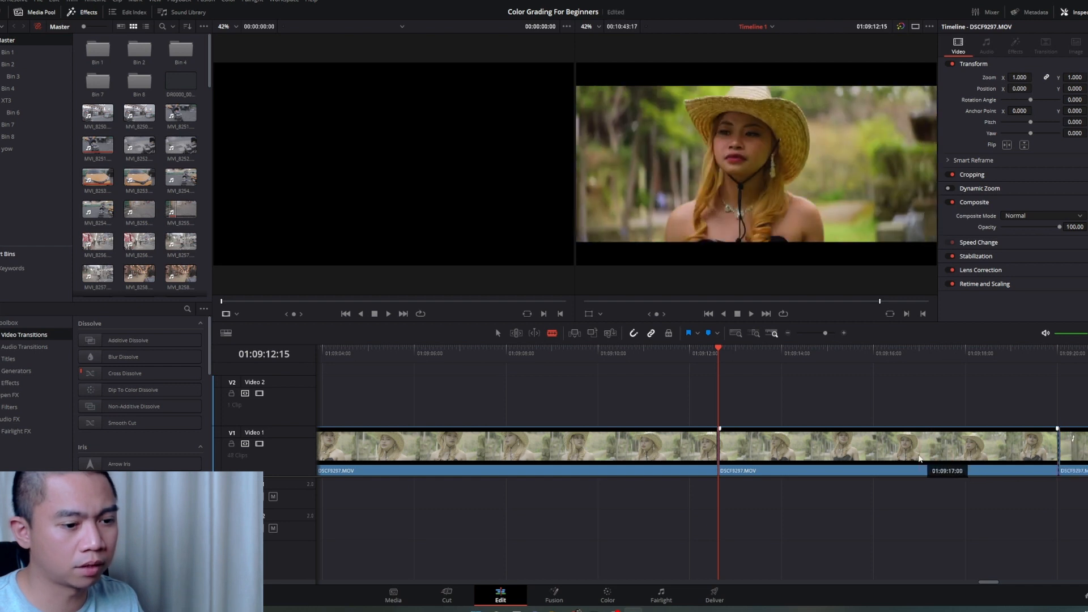
{"action": "left_click", "coordinate": [607, 596]}
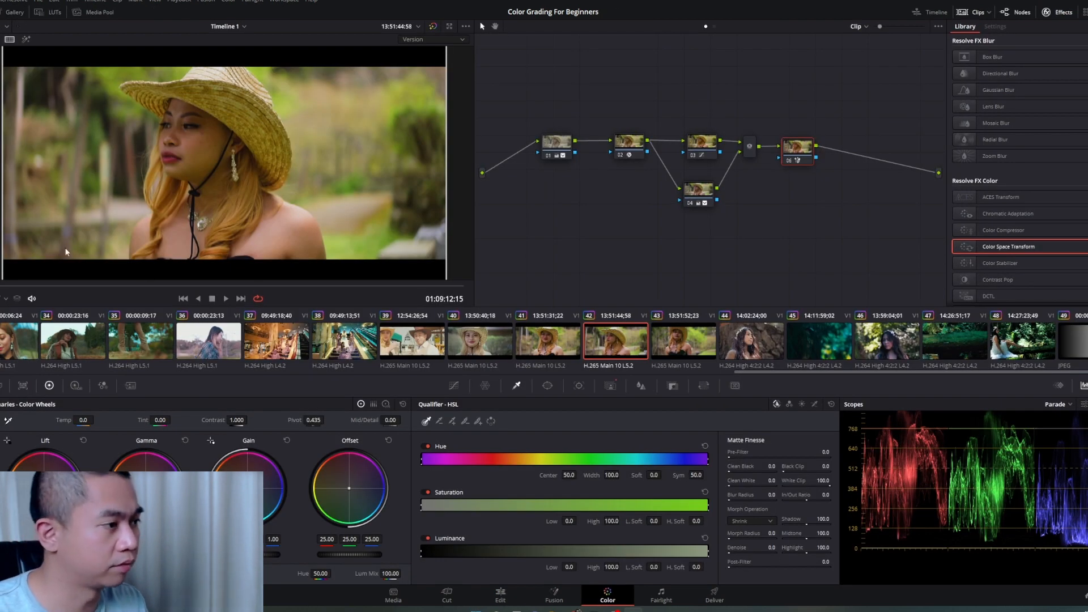
Append a serial node after the last node of the cut clip, space it apart, and move the playhead to 01:09:12:23.
{"action": "left_click_drag", "start_coordinate": [126, 278], "coordinate": [0, 283]}
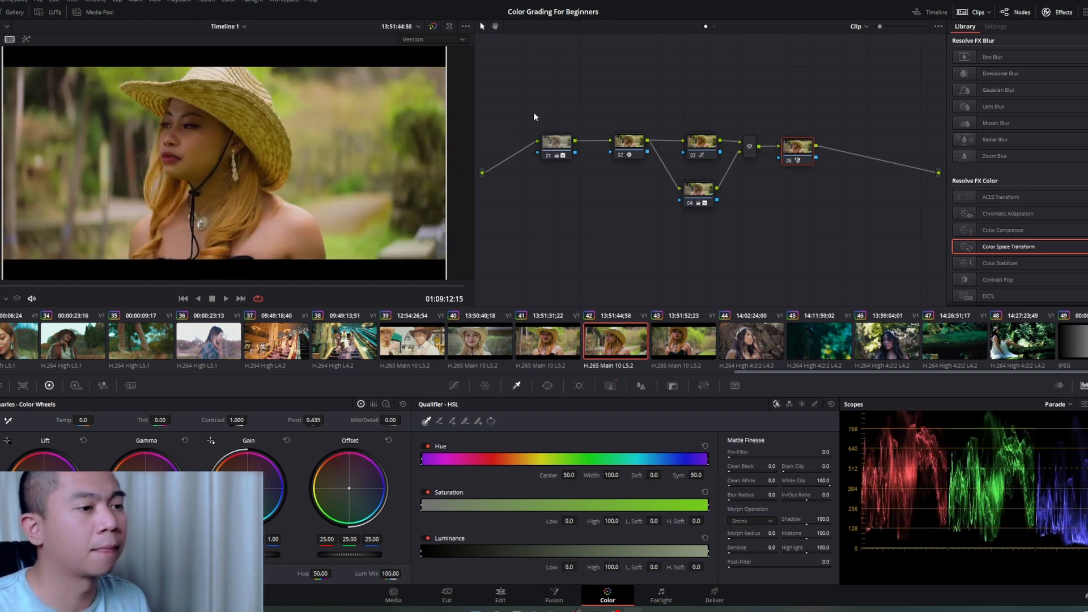
{"action": "key", "text": "alt+s"}
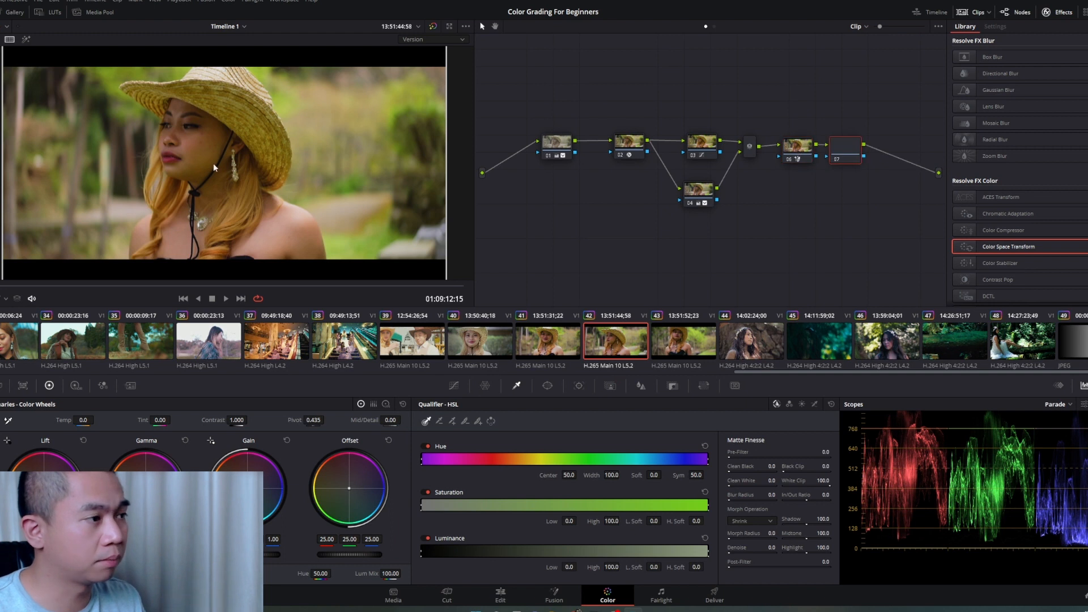
{"action": "left_click_drag", "start_coordinate": [6, 290], "coordinate": [30, 295]}
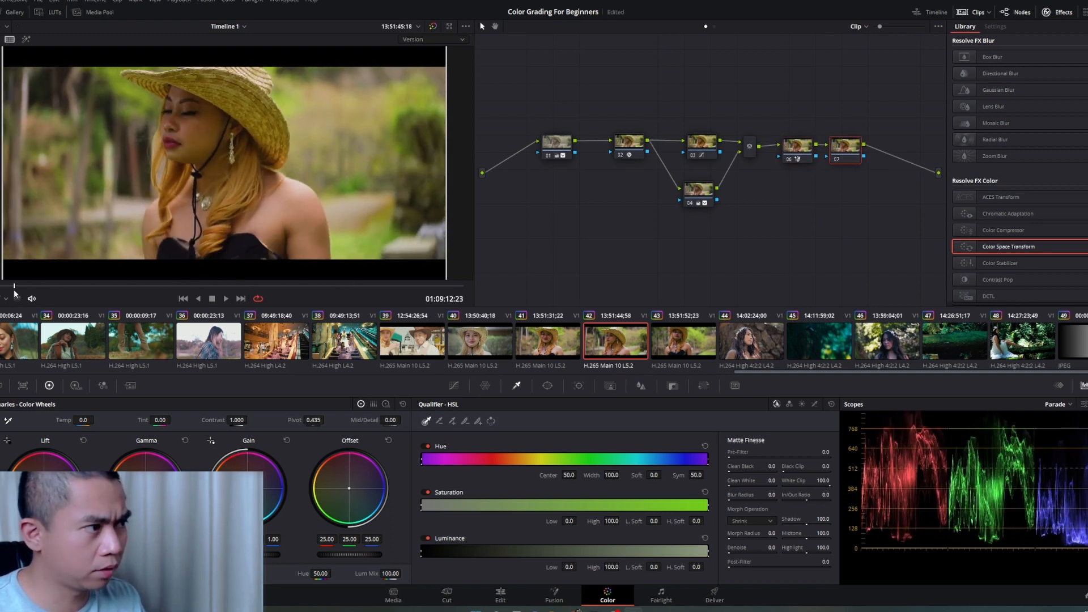
{"action": "left_click_drag", "start_coordinate": [841, 153], "coordinate": [861, 152]}
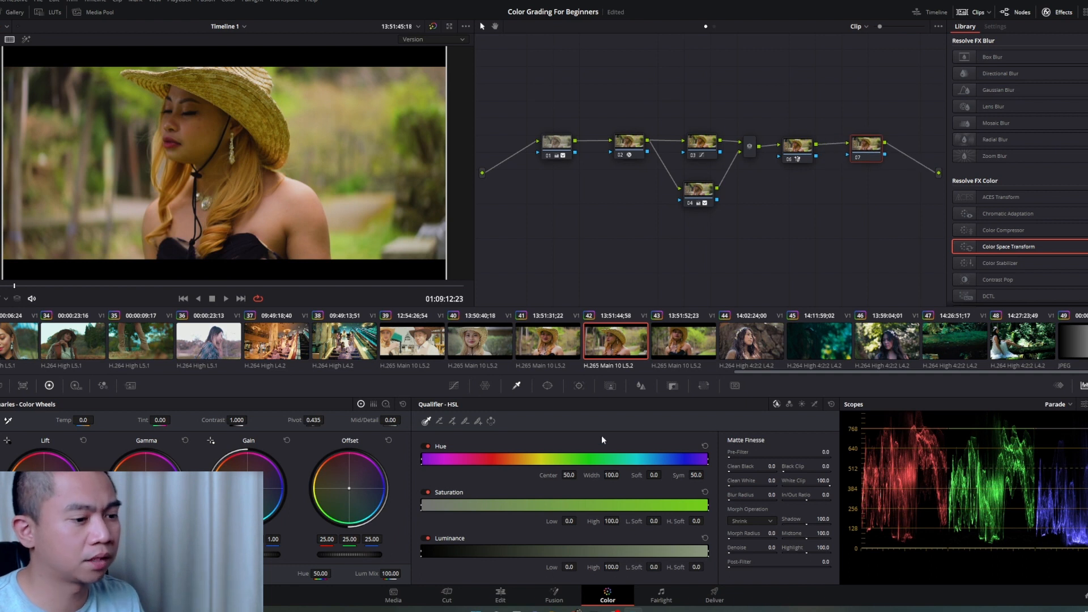
On the last node, paint Magic Mask object strokes over the woman from hat to torso and along her lower hair, and track the mask both ways.
{"action": "left_click", "coordinate": [610, 386]}
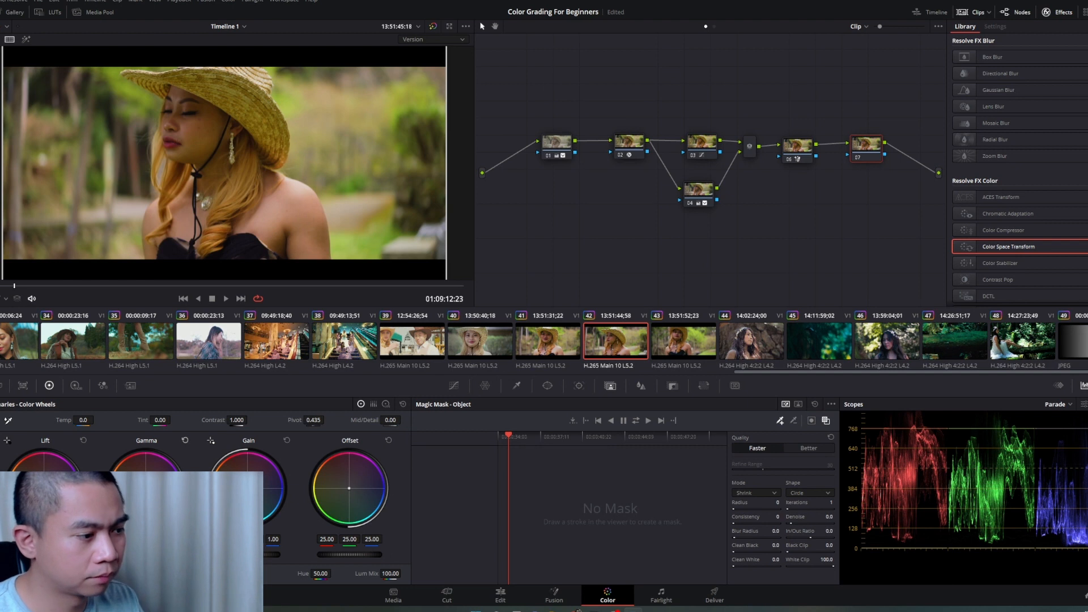
{"action": "scroll", "coordinate": [171, 140], "scroll_direction": "up", "scroll_amount": 3}
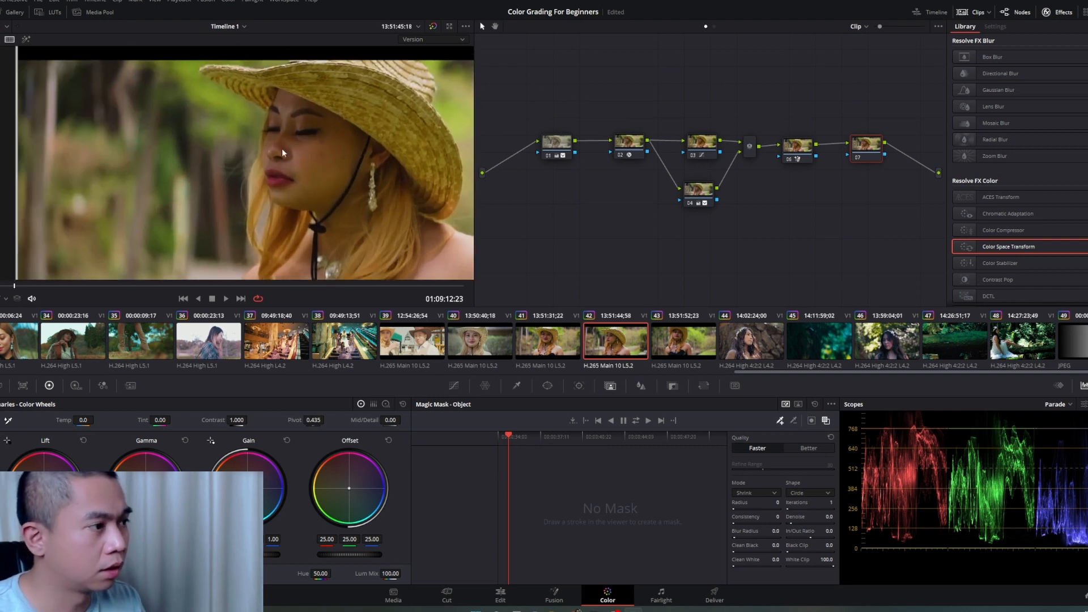
{"action": "scroll", "coordinate": [329, 172], "scroll_direction": "up", "scroll_amount": 3}
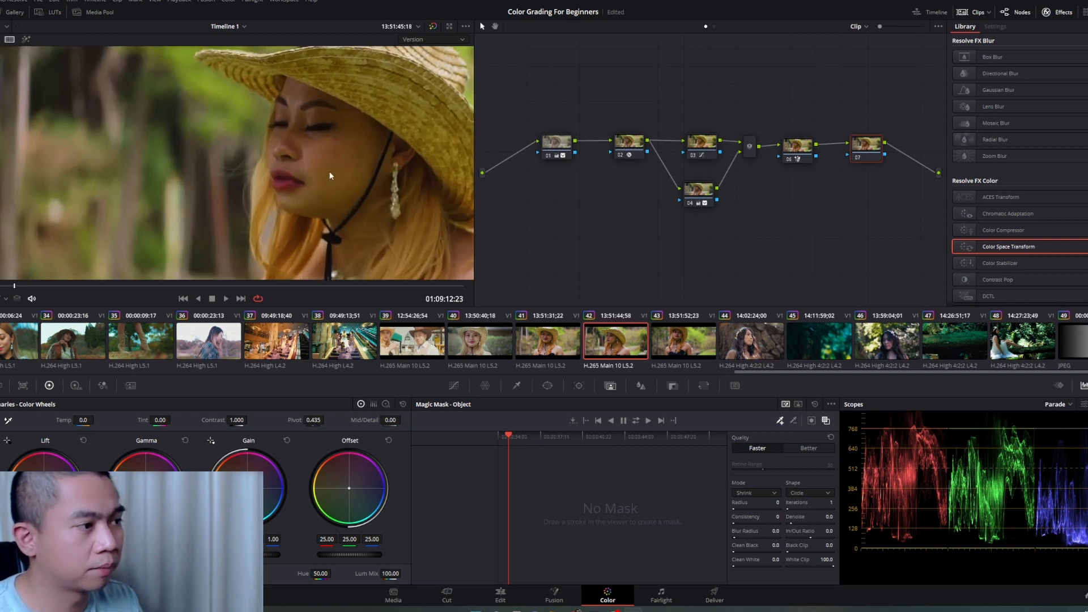
{"action": "left_click_drag", "start_coordinate": [376, 175], "coordinate": [298, 169]}
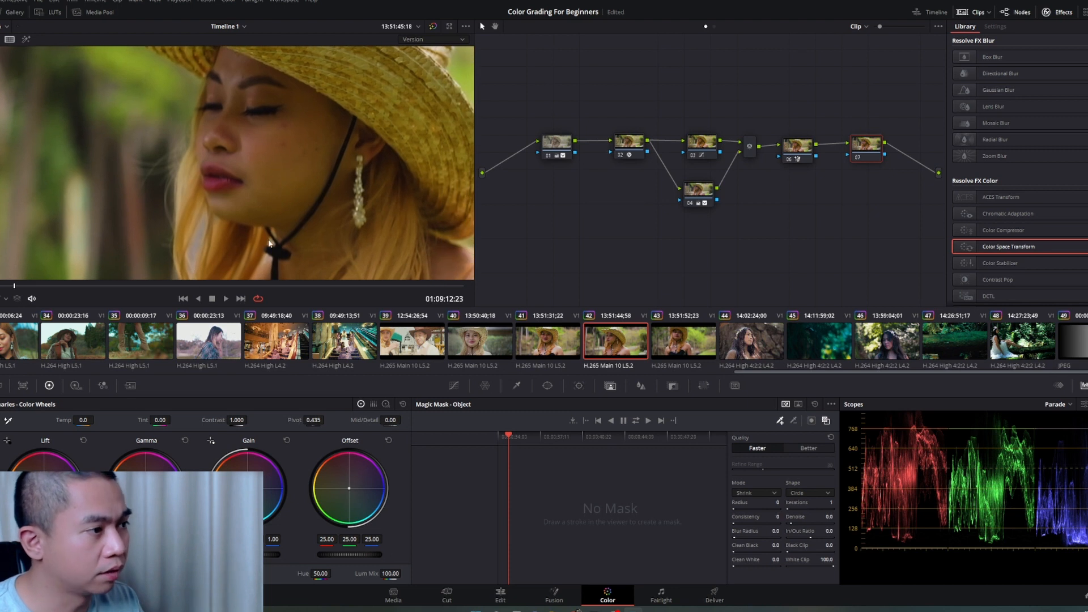
{"action": "scroll", "coordinate": [319, 225], "scroll_direction": "down", "scroll_amount": 5}
{"action": "scroll", "coordinate": [305, 142], "scroll_direction": "down", "scroll_amount": 2}
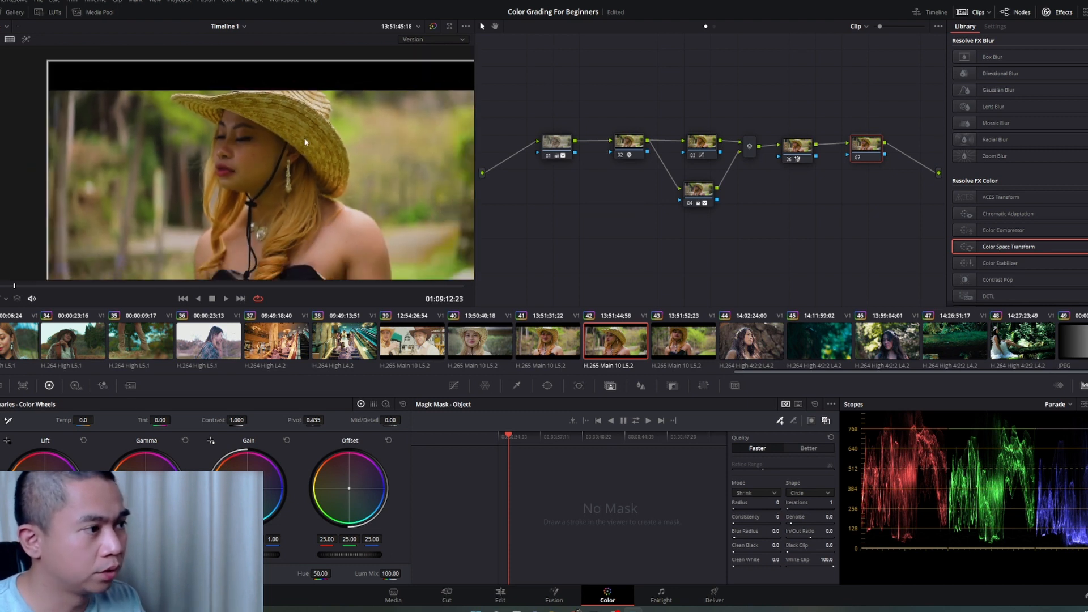
{"action": "left_click_drag", "start_coordinate": [290, 209], "coordinate": [273, 180]}
{"action": "scroll", "coordinate": [363, 153], "scroll_direction": "up", "scroll_amount": 1}
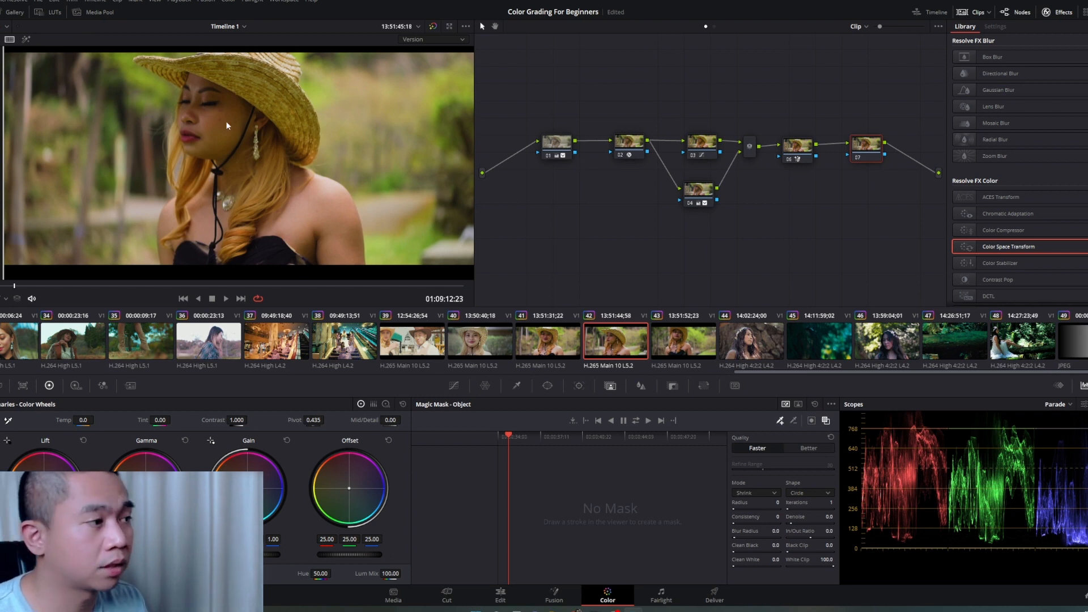
{"action": "scroll", "coordinate": [243, 117], "scroll_direction": "down", "scroll_amount": 3}
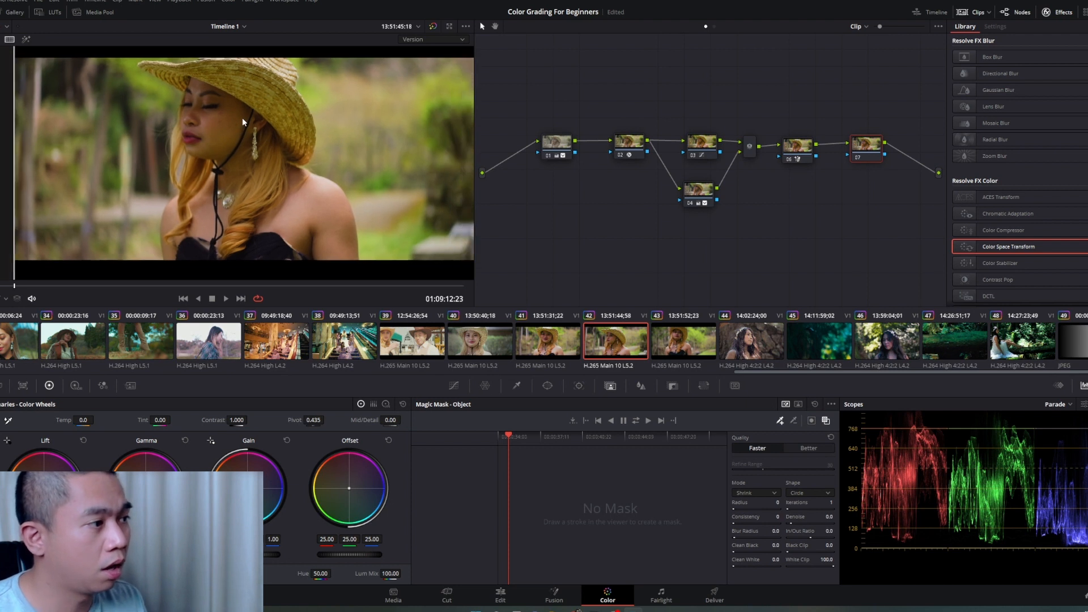
{"action": "left_click_drag", "start_coordinate": [248, 114], "coordinate": [238, 121]}
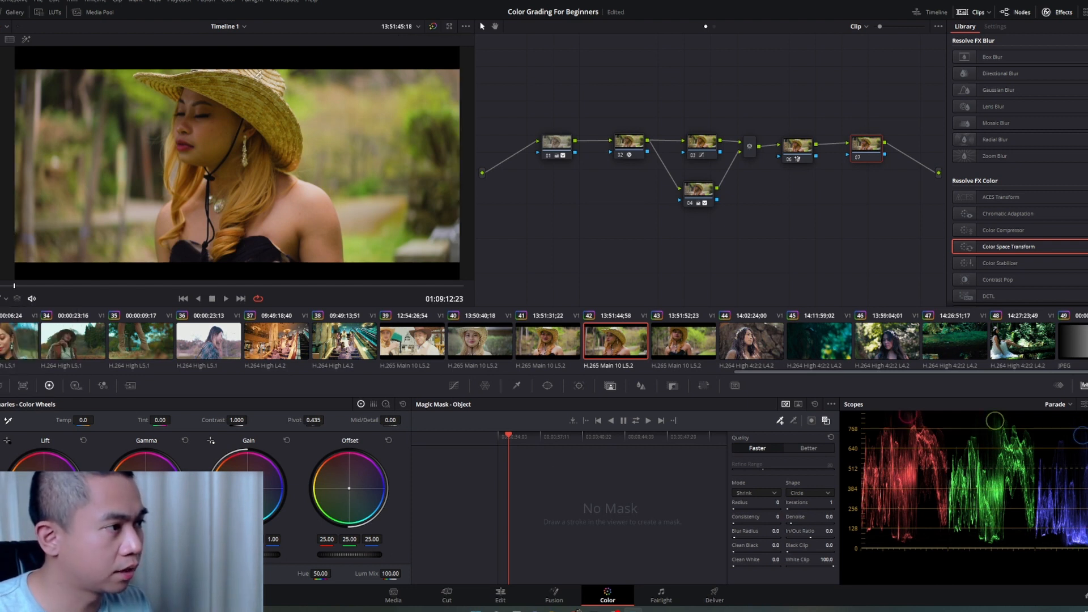
{"action": "mouse_move", "coordinate": [270, 72]}
{"action": "left_mouse_down"}
{"action": "mouse_move", "coordinate": [214, 108]}
{"action": "mouse_move", "coordinate": [211, 149]}
{"action": "mouse_move", "coordinate": [247, 192]}
{"action": "mouse_move", "coordinate": [317, 224]}
{"action": "mouse_move", "coordinate": [313, 242]}
{"action": "mouse_move", "coordinate": [248, 256]}
{"action": "left_mouse_up"}
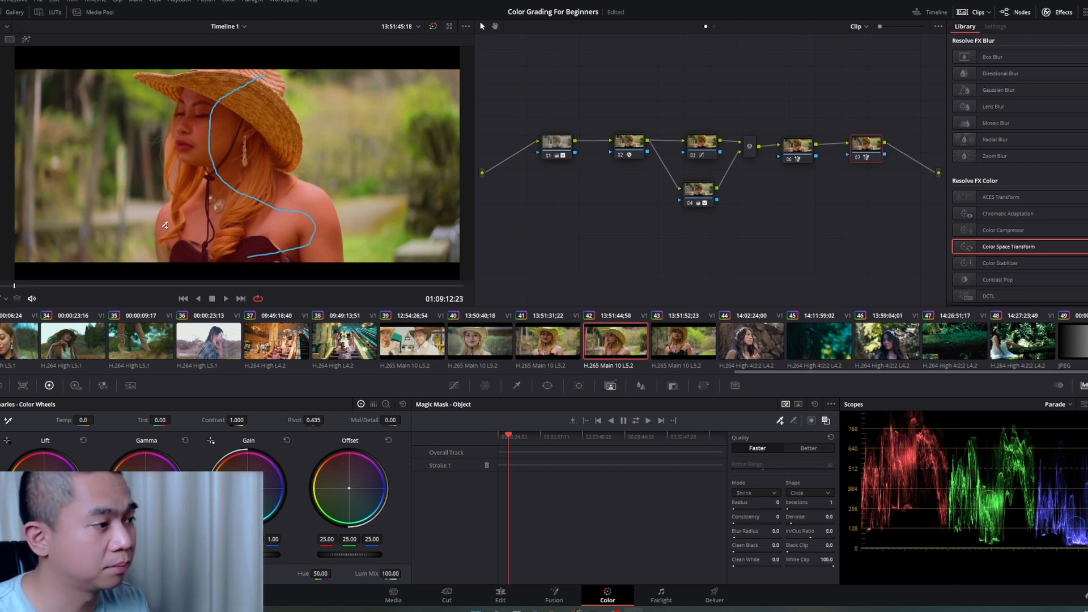
{"action": "left_click_drag", "start_coordinate": [164, 234], "coordinate": [163, 261]}
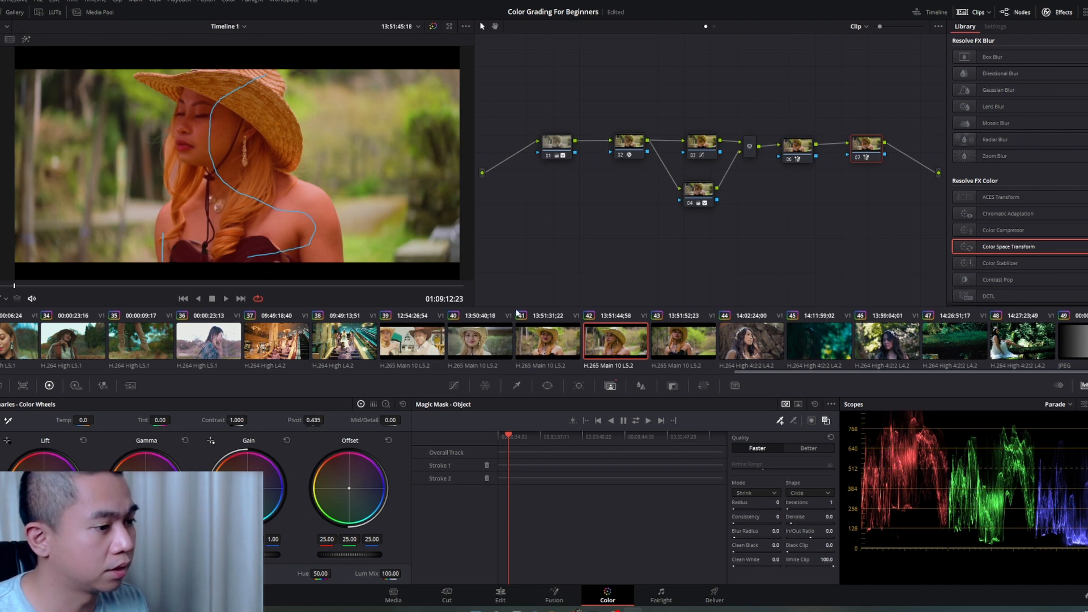
{"action": "left_click", "coordinate": [636, 420]}
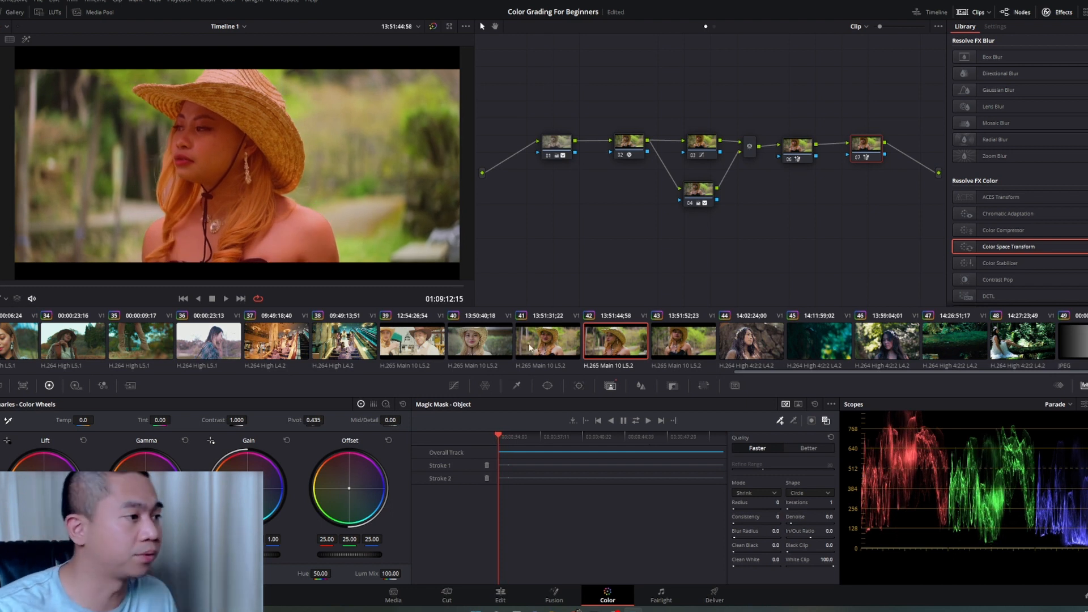
Hide the mask overlay and shift the masked woman's Offset color toward blue, to 24.14 red, 24.14 green and 30.47 blue.
{"action": "left_click", "coordinate": [10, 40]}
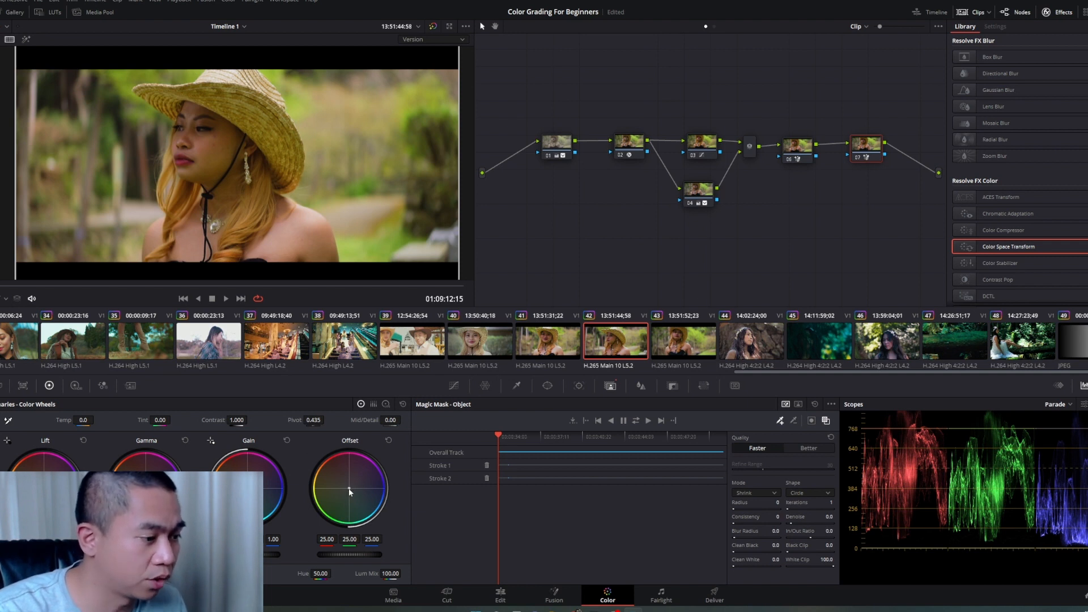
{"action": "left_click_drag", "start_coordinate": [349, 489], "coordinate": [353, 488]}
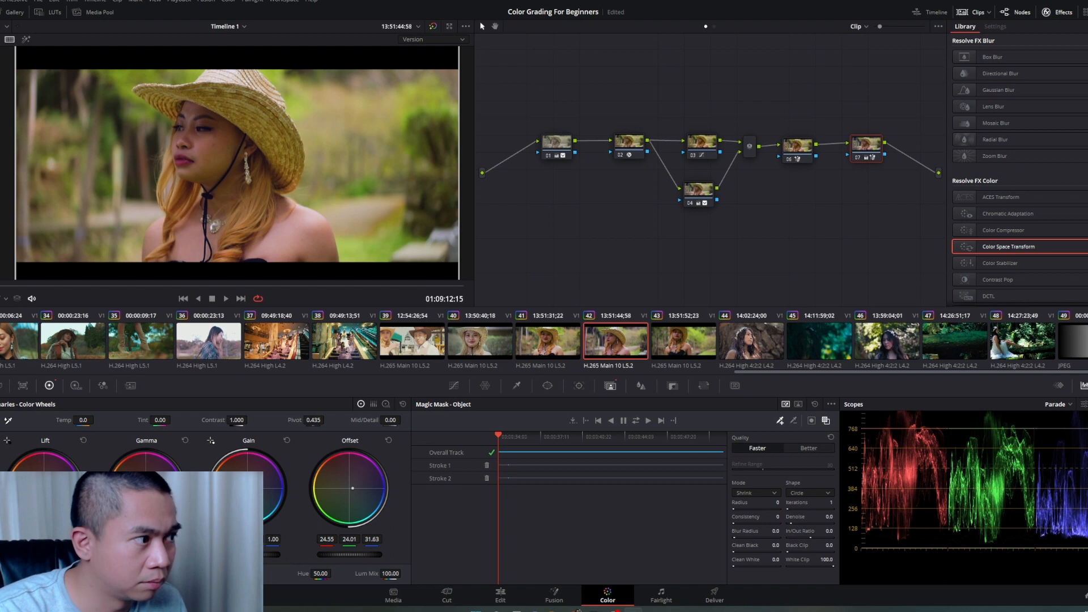
{"action": "left_click_drag", "start_coordinate": [353, 488], "coordinate": [352, 489]}
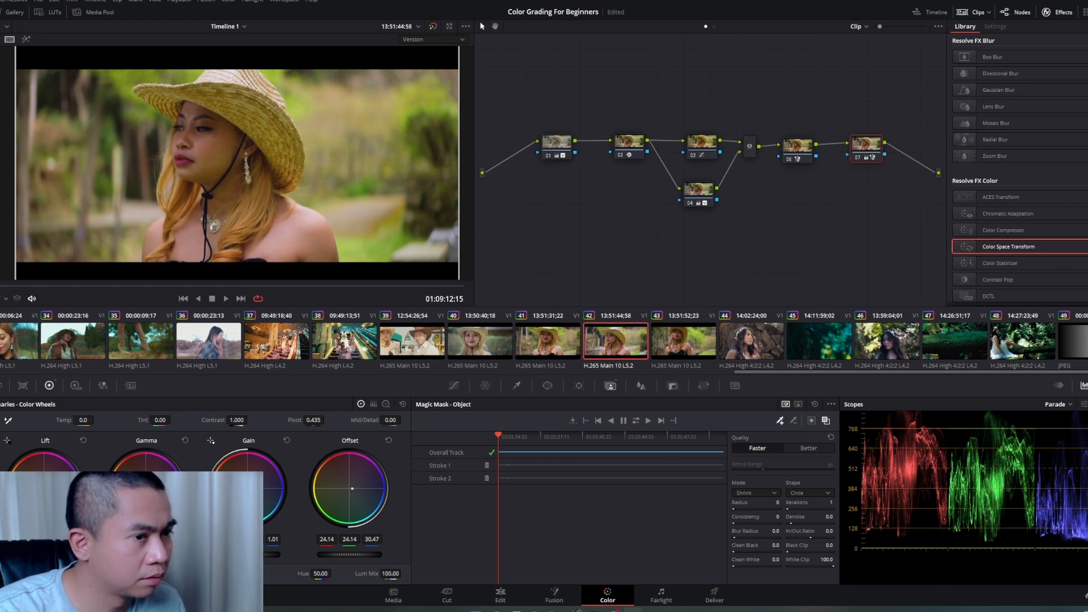
{"action": "scroll", "coordinate": [259, 184], "scroll_direction": "down", "scroll_amount": 3}
{"action": "scroll", "coordinate": [257, 182], "scroll_direction": "up", "scroll_amount": 3}
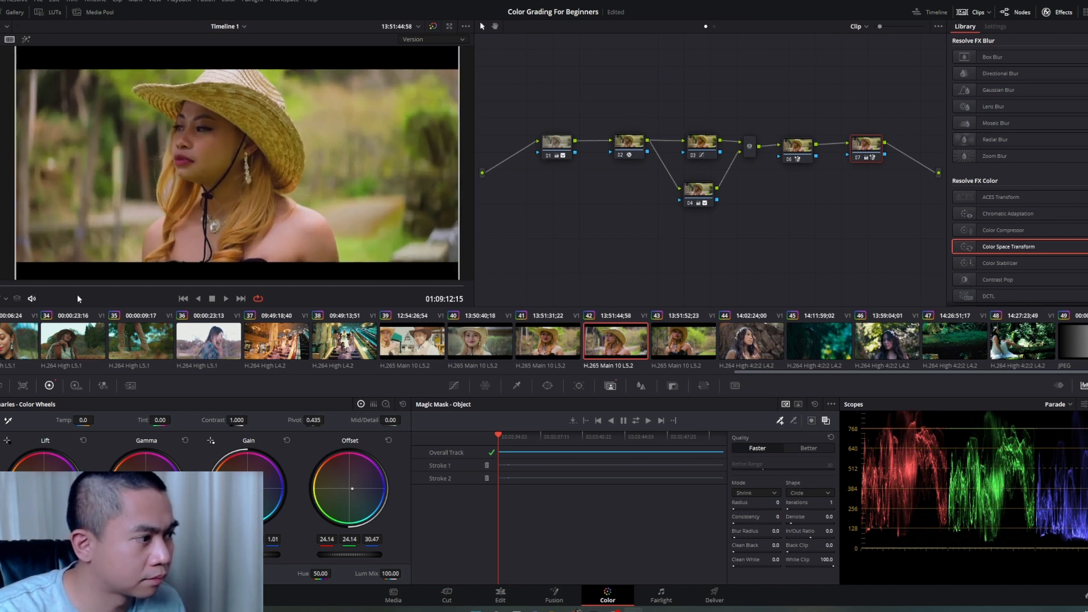
Play and scrub through the clip, comparing the woman with the masked node switched on and off.
{"action": "left_click", "coordinate": [226, 299]}
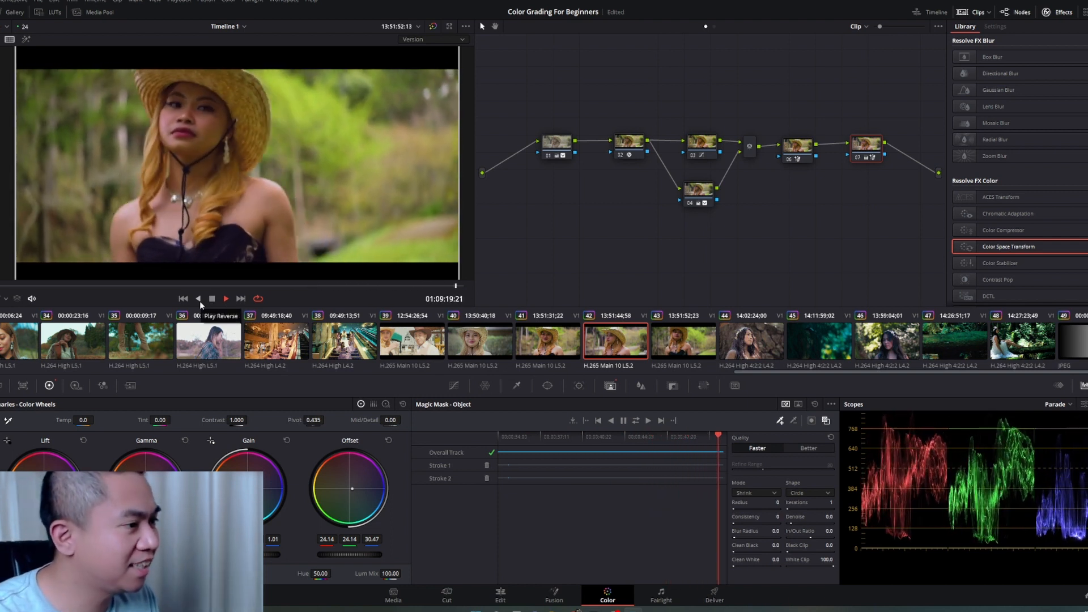
{"action": "left_click", "coordinate": [212, 301]}
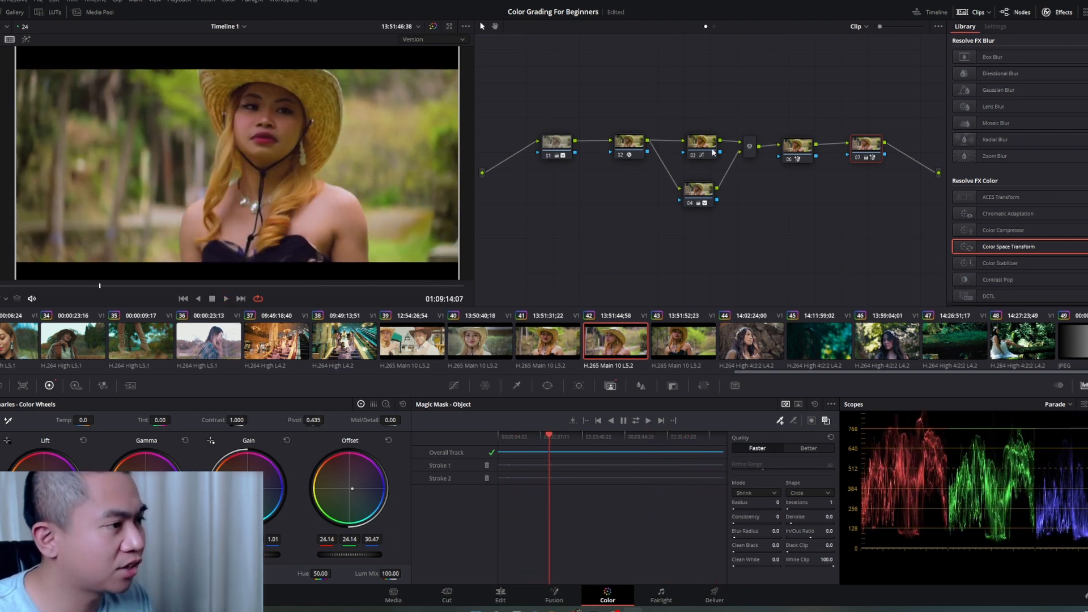
{"action": "key", "text": "ctrl+d"}
{"action": "key", "text": "ctrl+d"}
{"action": "key", "text": "ctrl+d"}
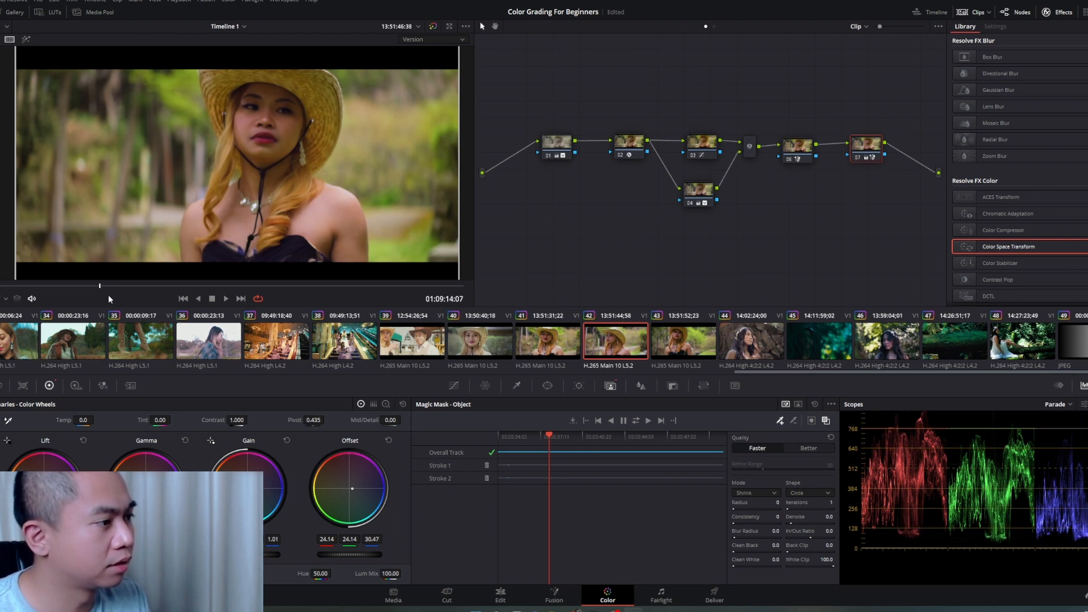
{"action": "left_click_drag", "start_coordinate": [109, 299], "coordinate": [362, 296]}
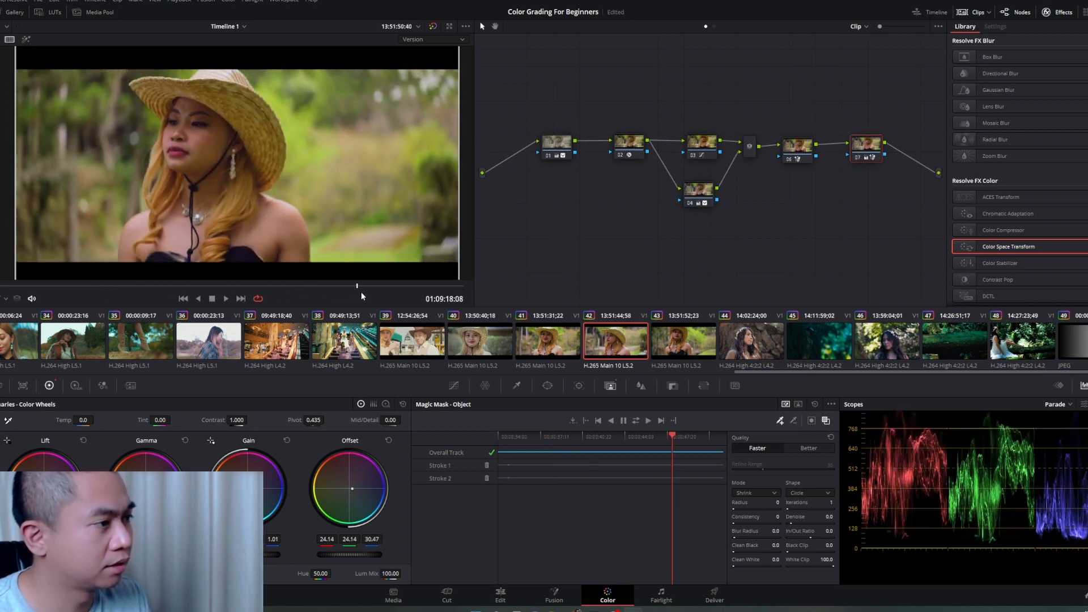
{"action": "key", "text": "ctrl+d"}
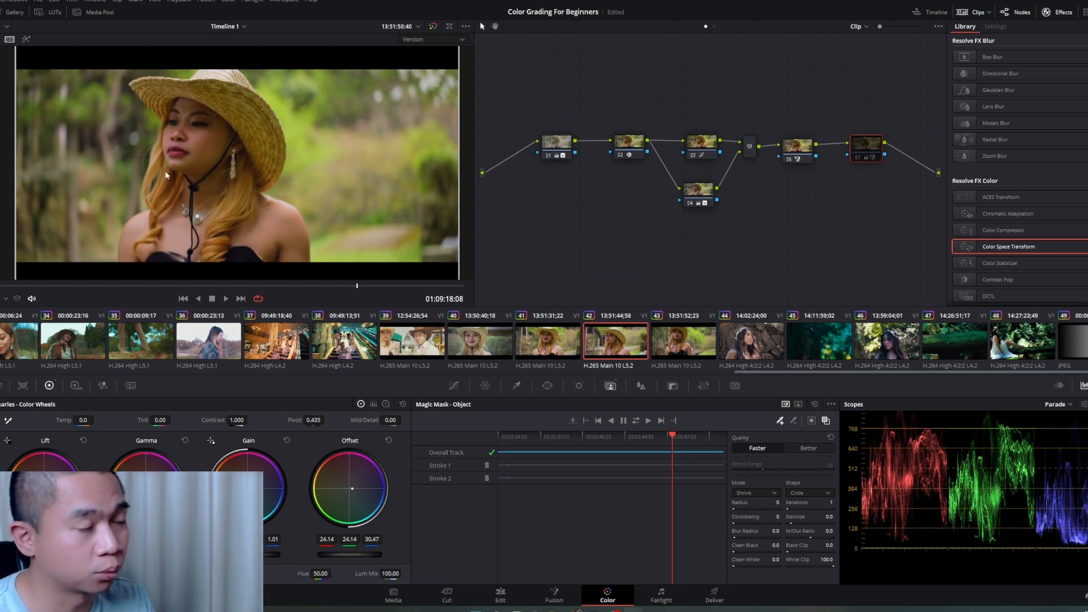
{"action": "key", "text": "ctrl+d"}
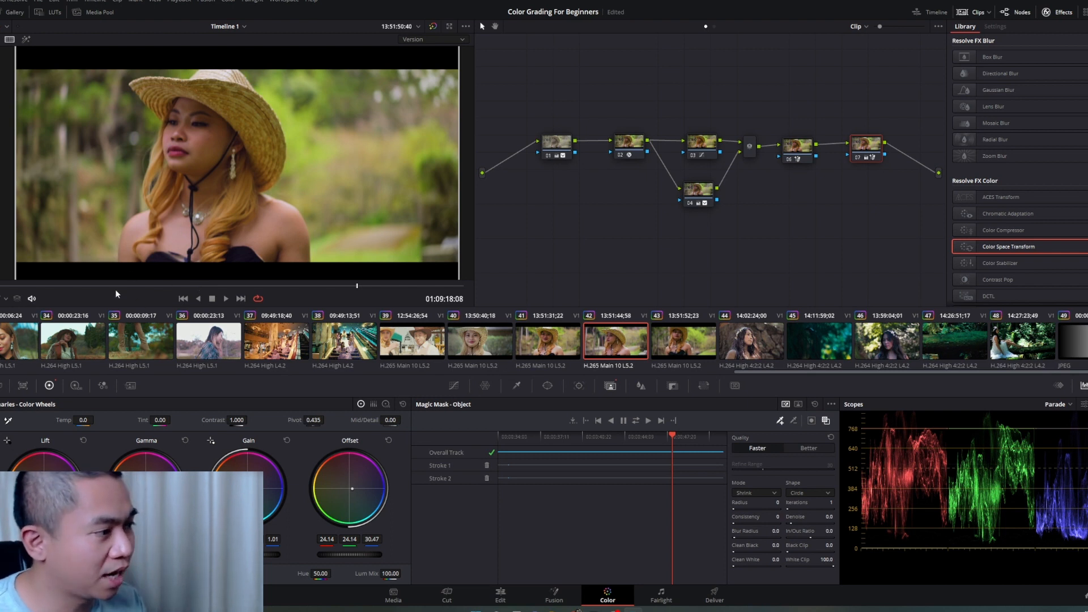
{"action": "left_click_drag", "start_coordinate": [116, 291], "coordinate": [7, 282]}
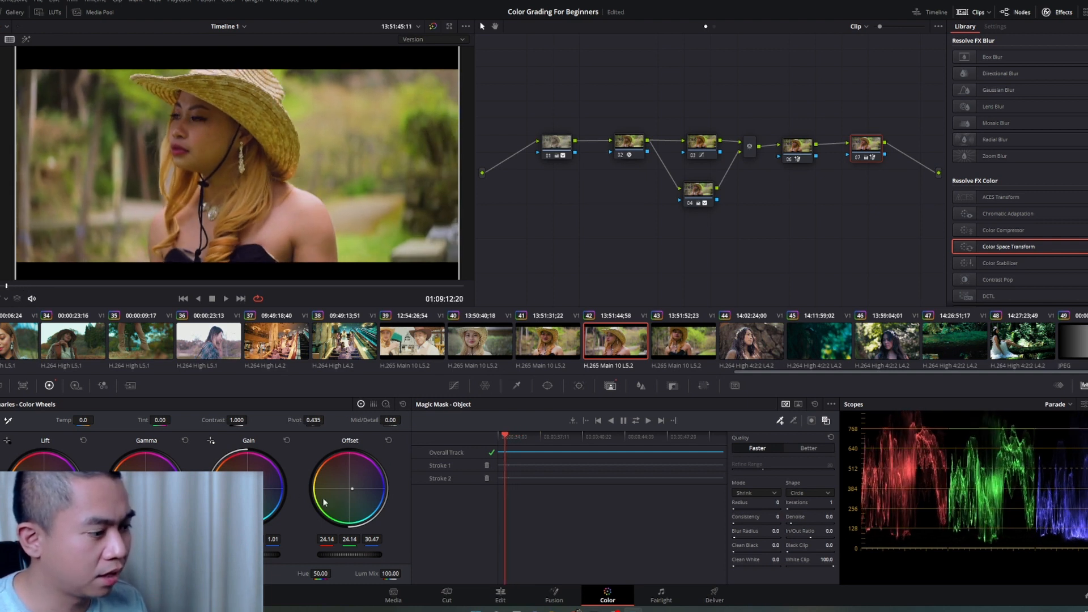
Black out the masked woman by lowering the Offset to -107.46, -107.46, -101.13, play the clip to check the mask, and undo the change.
{"action": "left_click_drag", "start_coordinate": [350, 555], "coordinate": [276, 573]}
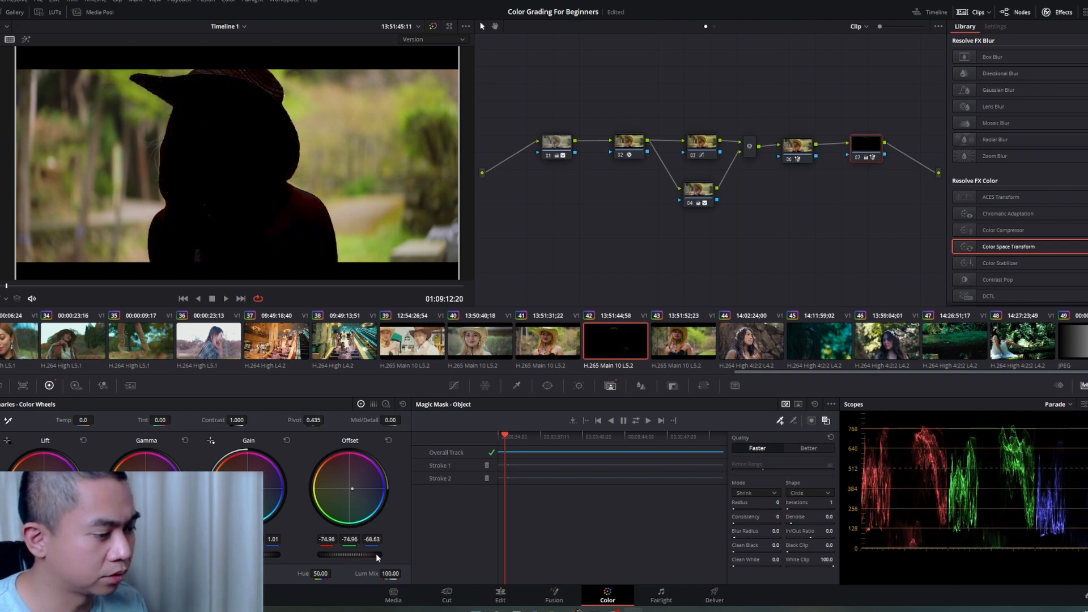
{"action": "left_click_drag", "start_coordinate": [12, 282], "coordinate": [1, 285]}
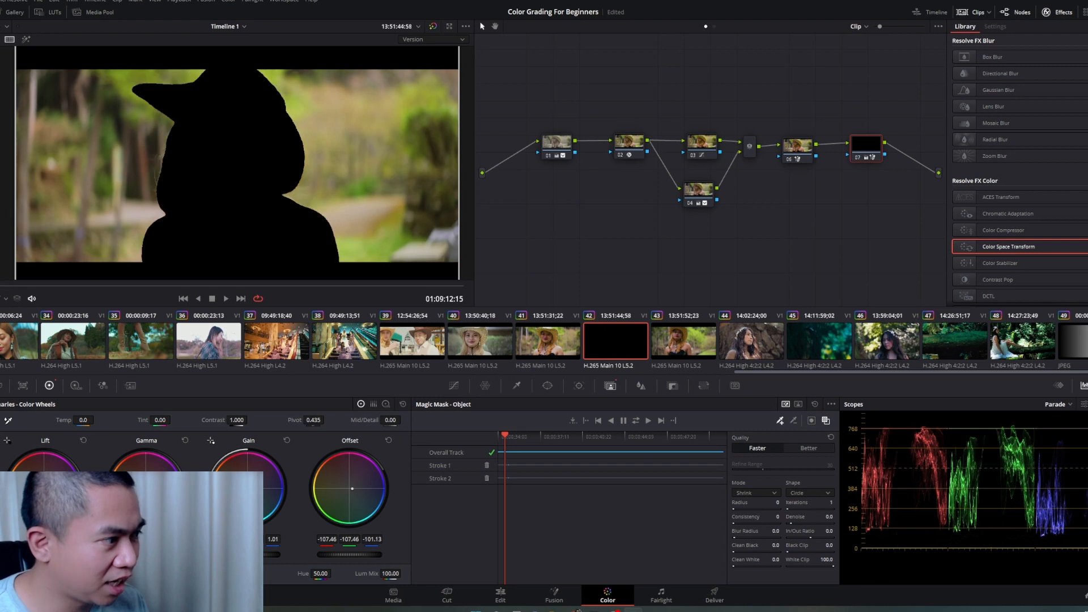
{"action": "left_click", "coordinate": [226, 298]}
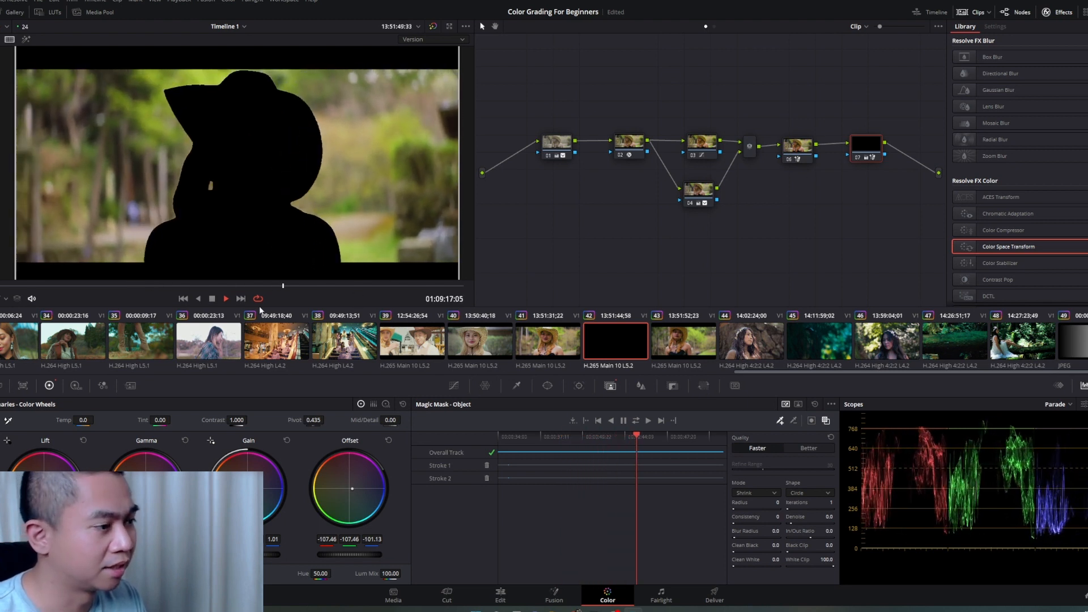
{"action": "left_click", "coordinate": [213, 300]}
{"action": "key", "text": "ctrl+z"}
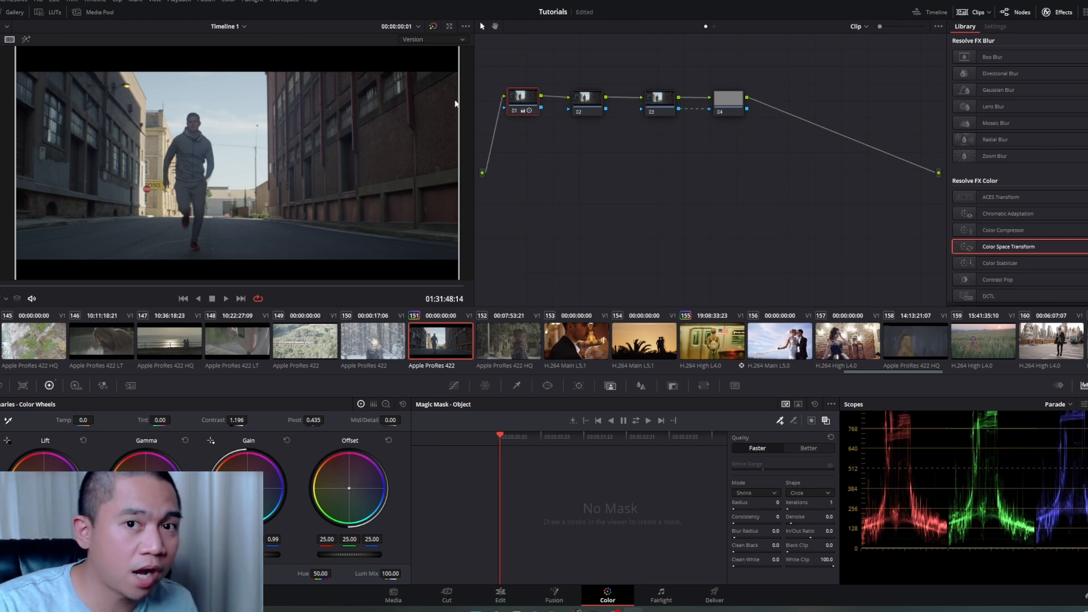
Apply a Color Space Transform to node 02 of the running man clip, with input color space ARRI Alexa and input gamma ARRI LogC.
{"action": "left_click_drag", "start_coordinate": [23, 287], "coordinate": [102, 296]}
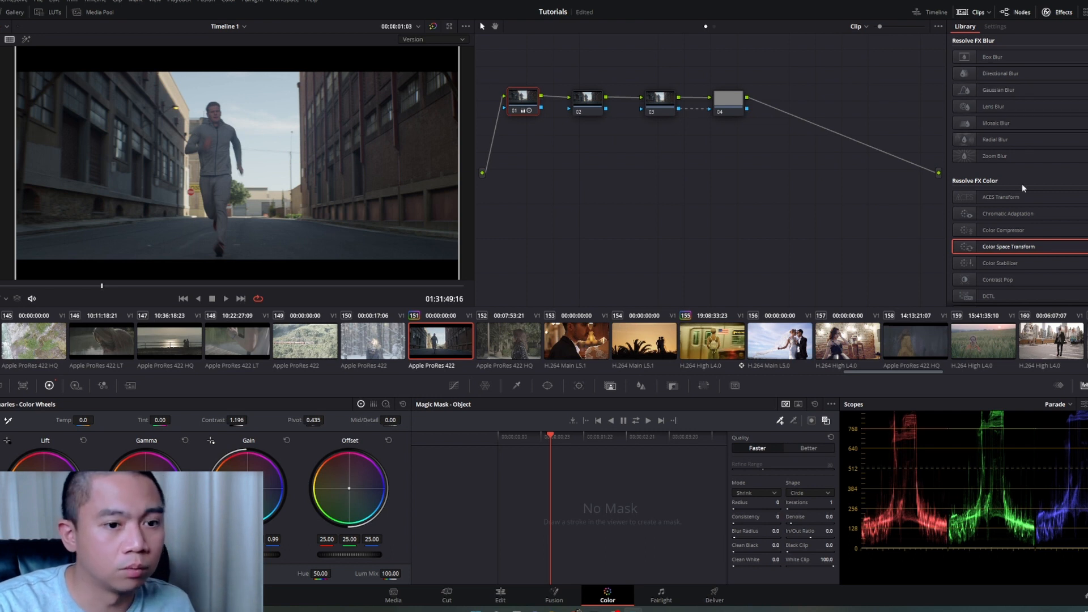
{"action": "left_click_drag", "start_coordinate": [1009, 246], "coordinate": [598, 102]}
{"action": "left_click", "coordinate": [1029, 68]}
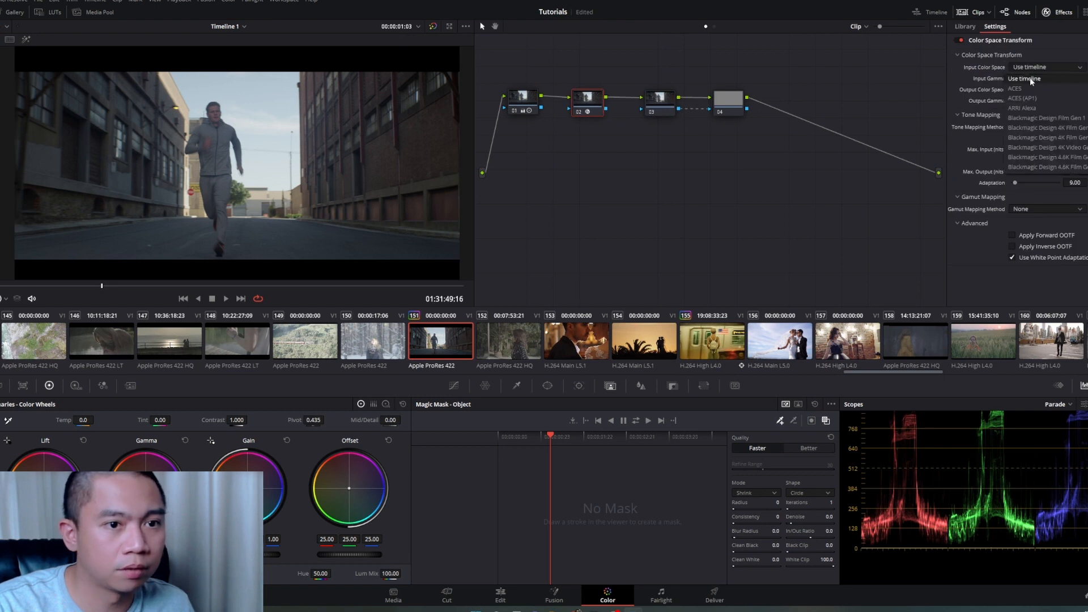
{"action": "left_click", "coordinate": [1027, 110]}
{"action": "left_click", "coordinate": [1036, 77]}
{"action": "left_click", "coordinate": [1025, 130]}
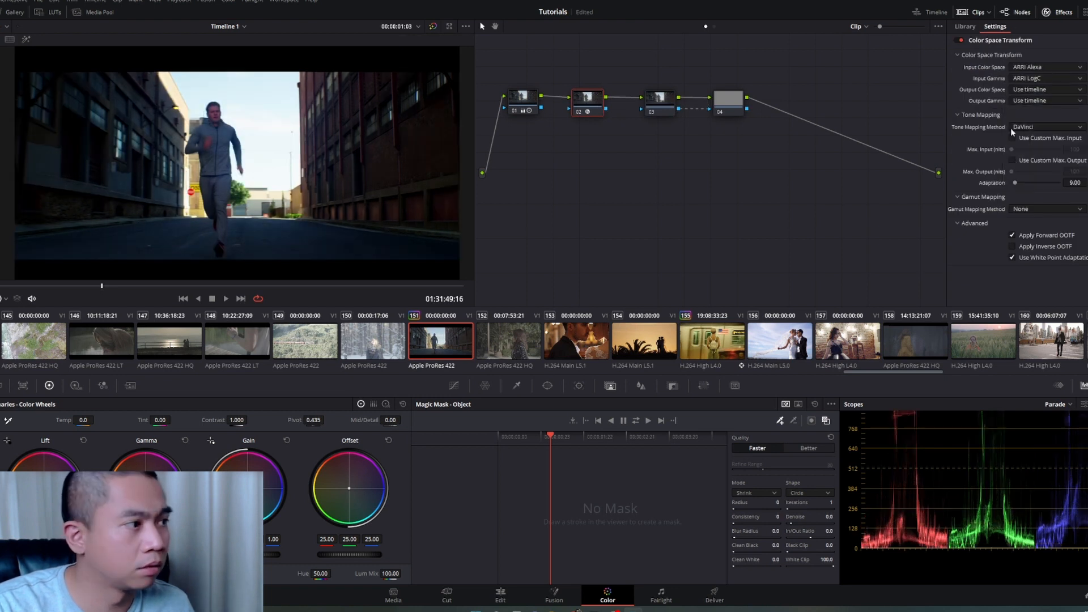
Set both the output color space and the output gamma of the Color Space Transform to Rec.709.
{"action": "left_click", "coordinate": [1043, 90]}
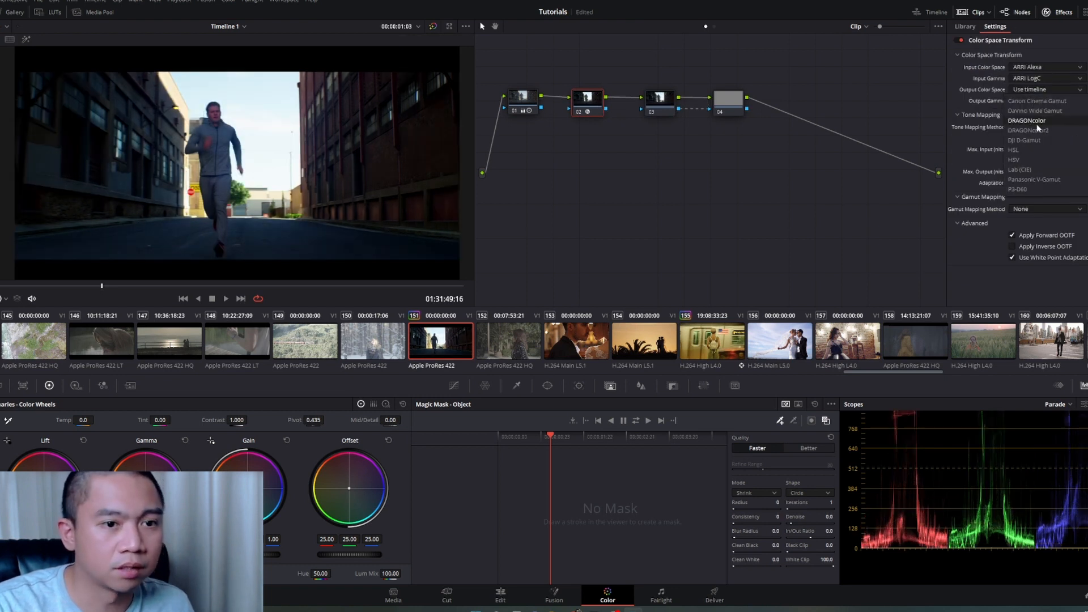
{"action": "left_click", "coordinate": [1030, 158]}
{"action": "left_click", "coordinate": [1041, 101]}
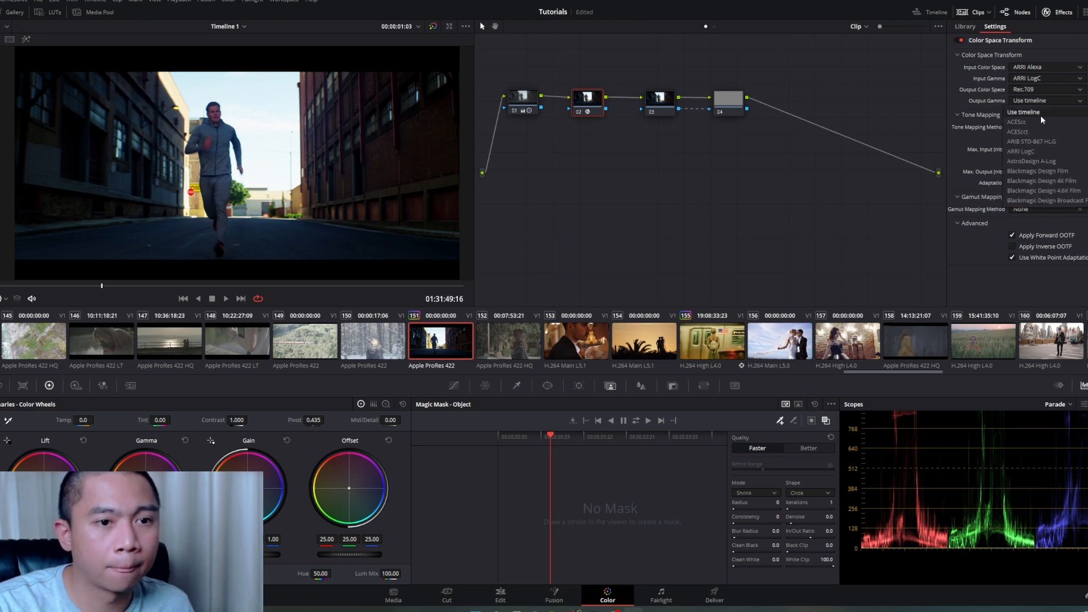
{"action": "left_click", "coordinate": [1033, 171]}
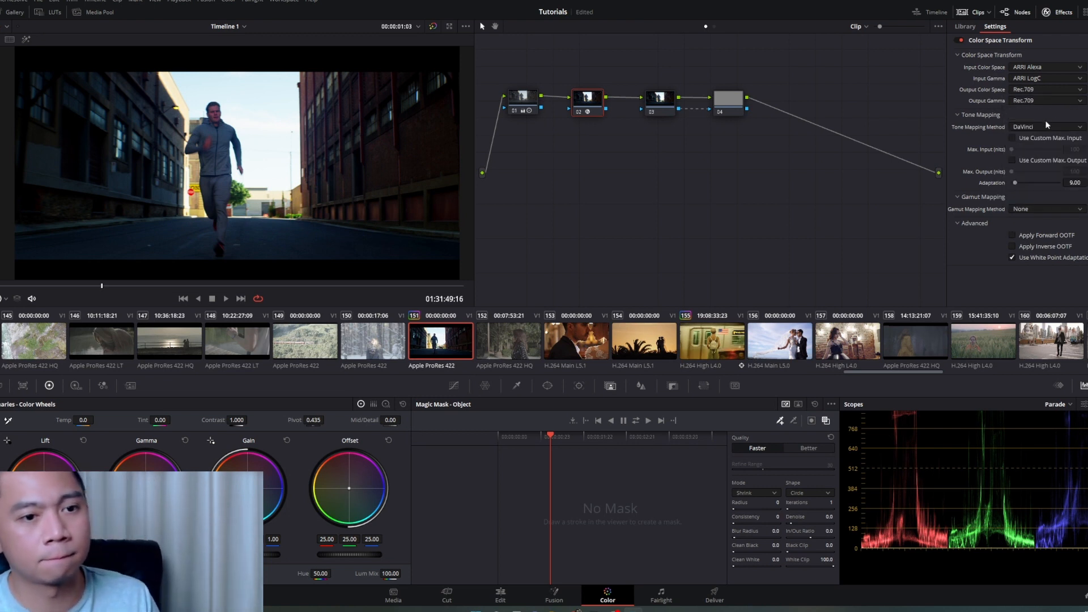
Set tone mapping to Luminance Mapping and gamut mapping to Saturation Compression, and move the playhead to 01:31:49:01.
{"action": "left_click", "coordinate": [1046, 127]}
{"action": "left_click", "coordinate": [1041, 168]}
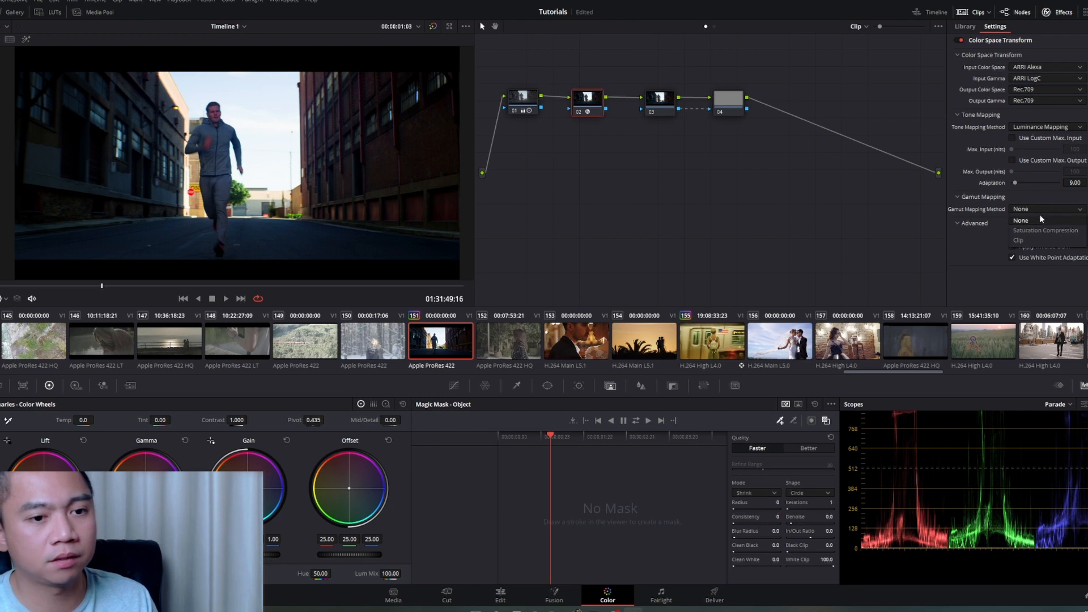
{"action": "left_click", "coordinate": [1045, 232]}
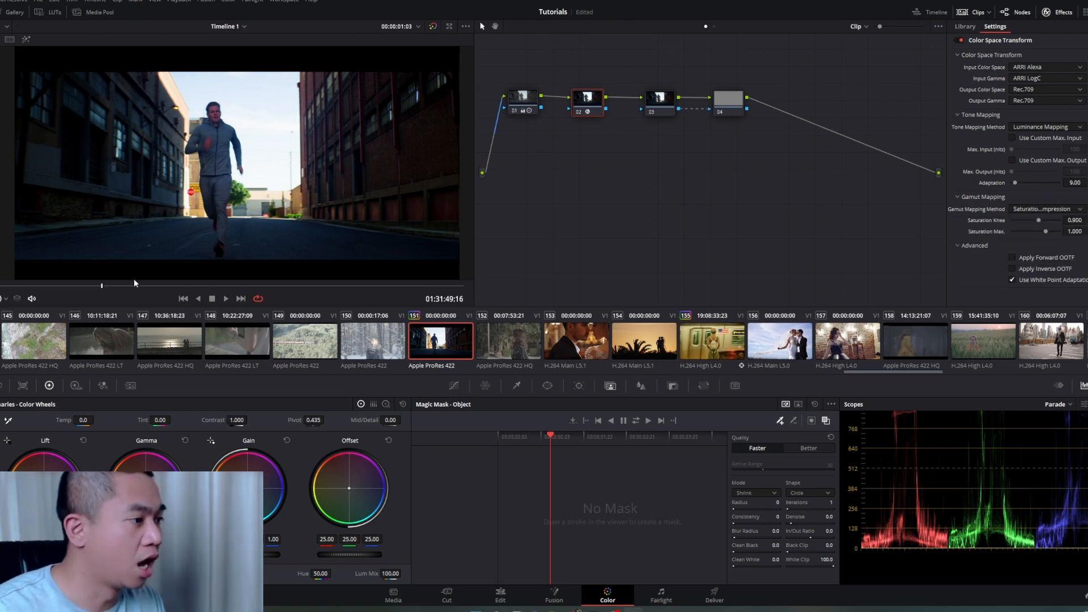
{"action": "left_click_drag", "start_coordinate": [125, 287], "coordinate": [42, 272]}
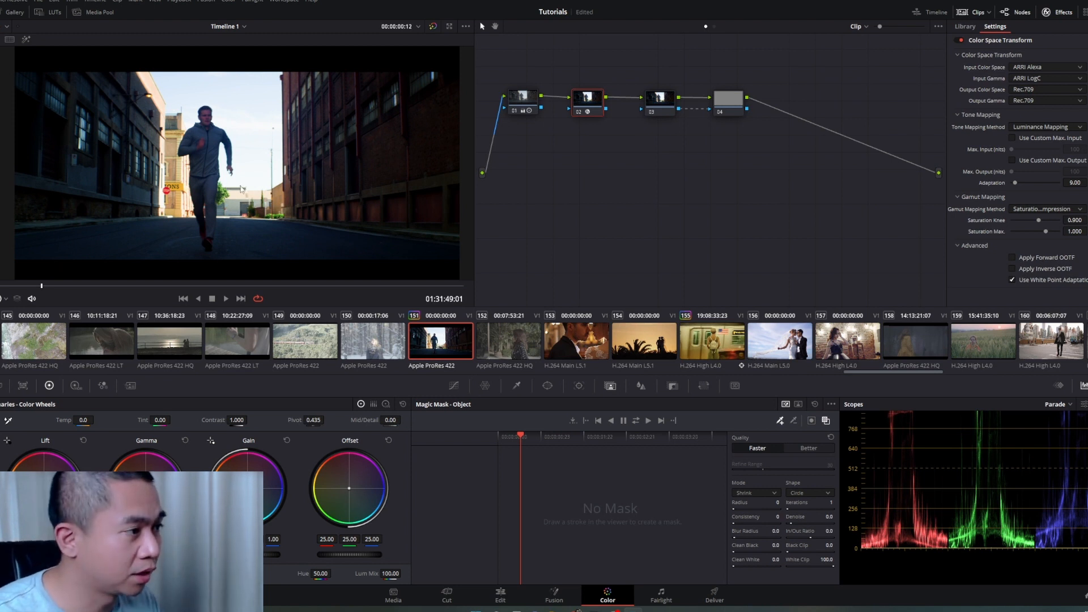
{"action": "scroll", "coordinate": [241, 190], "scroll_direction": "up", "scroll_amount": 8}
{"action": "scroll", "coordinate": [234, 182], "scroll_direction": "down", "scroll_amount": 10}
{"action": "scroll", "coordinate": [228, 175], "scroll_direction": "up", "scroll_amount": 4}
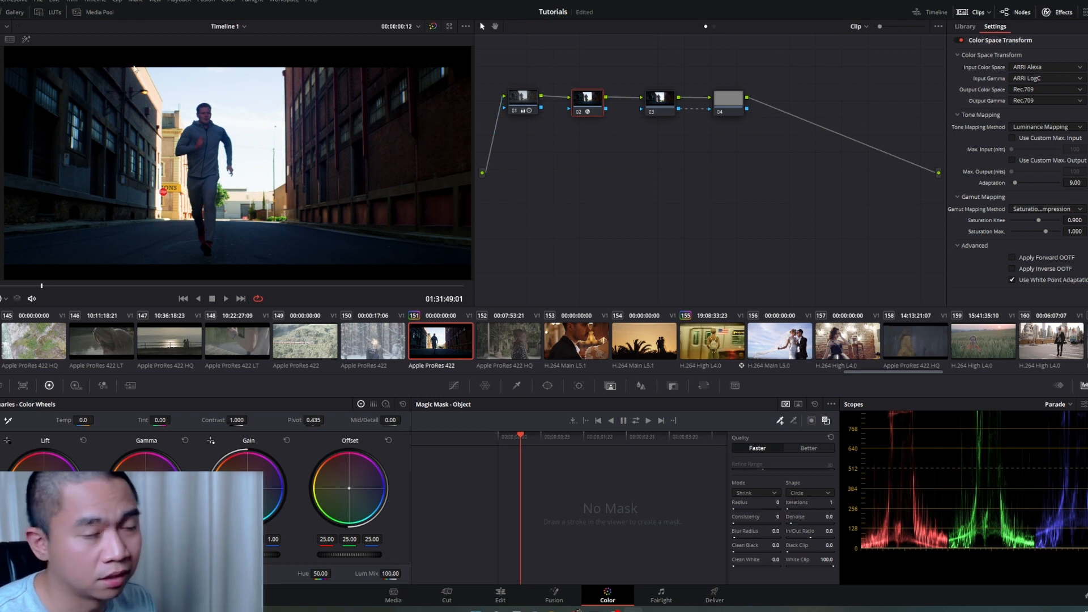
{"action": "right_click", "coordinate": [174, 113]}
{"action": "left_click", "coordinate": [263, 45]}
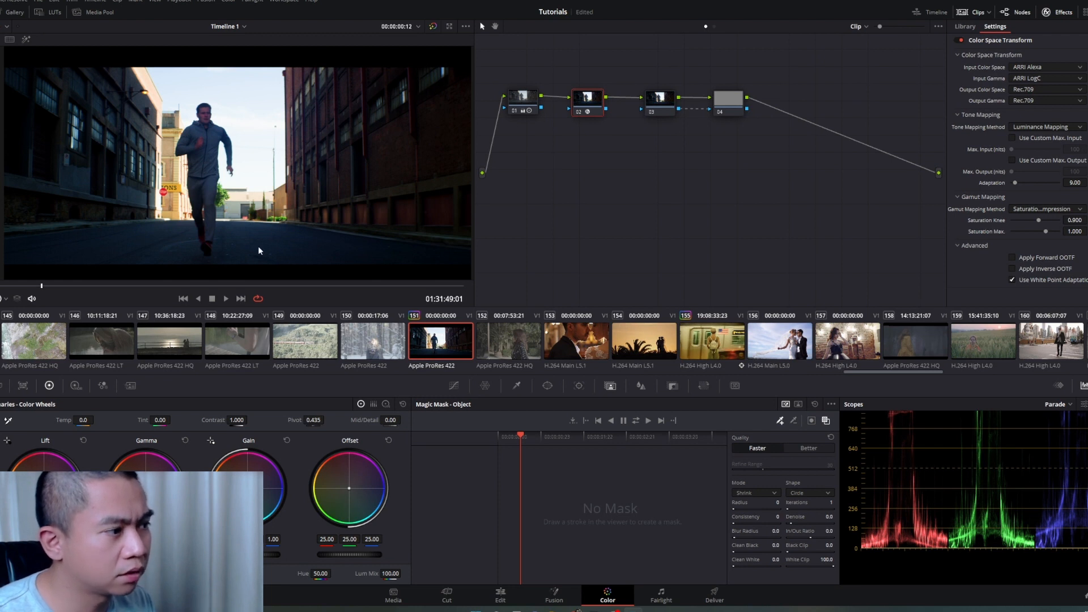
Try to isolate the running man on node 03 by sampling his jacket with the HSL Qualifier and highlighting the selection.
{"action": "left_click", "coordinate": [659, 101]}
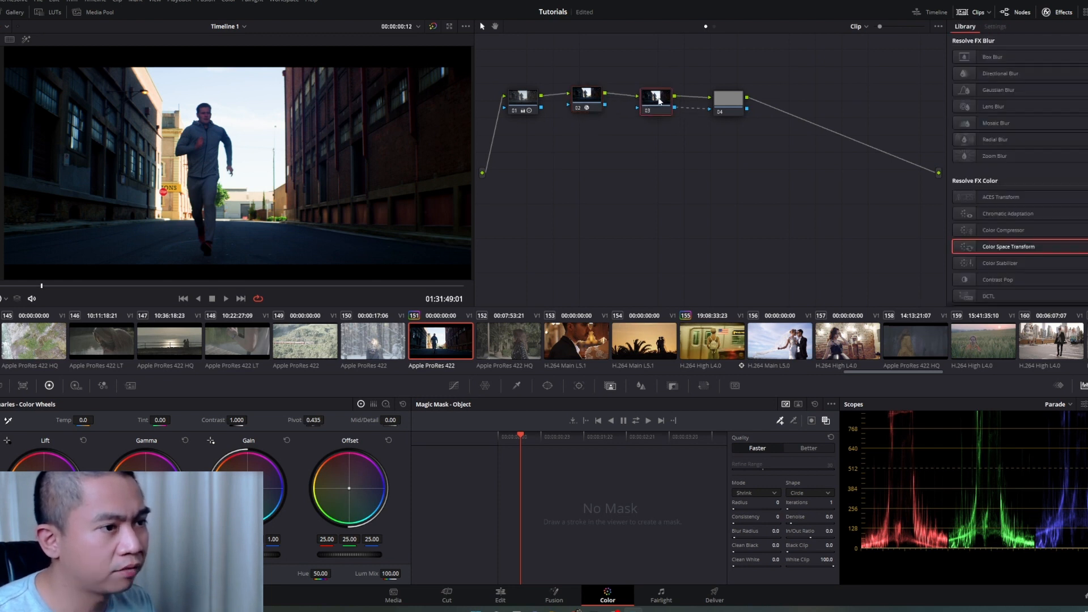
{"action": "left_click_drag", "start_coordinate": [588, 98], "coordinate": [590, 99]}
{"action": "left_click", "coordinate": [656, 97]}
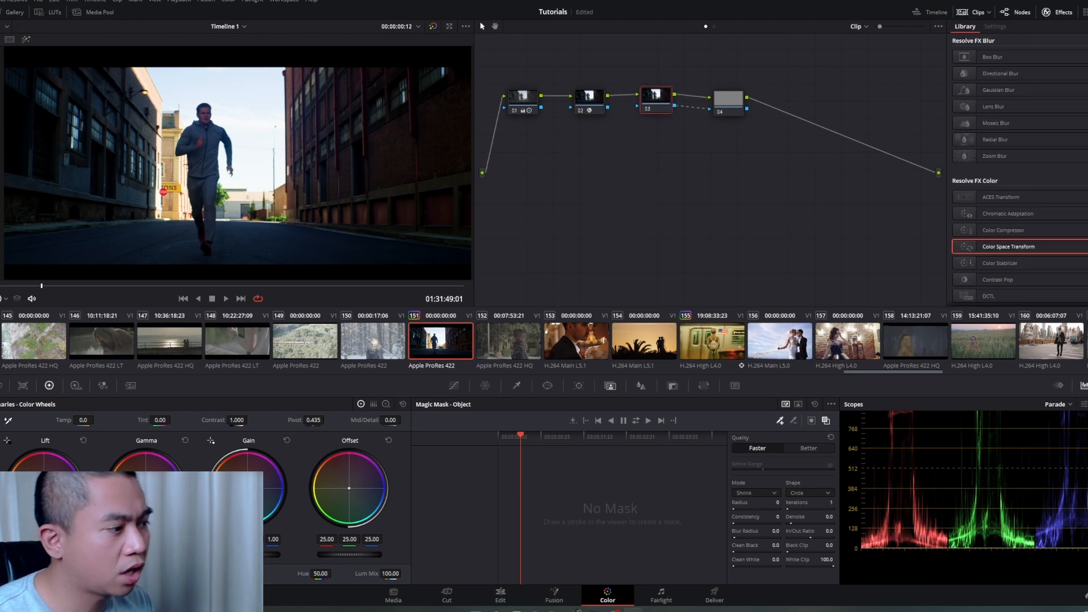
{"action": "left_click", "coordinate": [519, 385]}
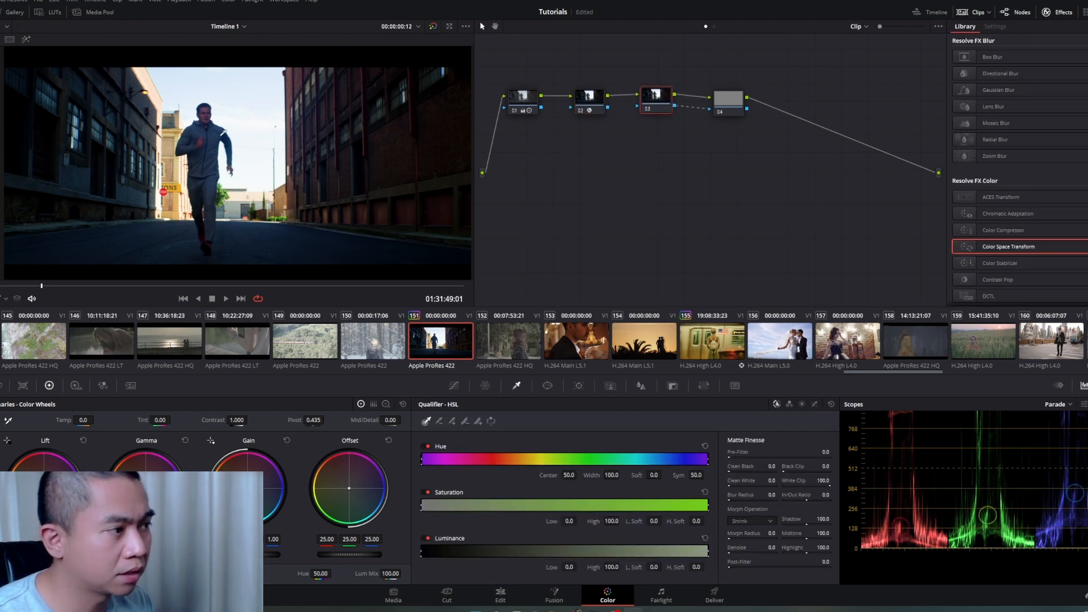
{"action": "left_click", "coordinate": [223, 132]}
{"action": "left_click", "coordinate": [26, 39]}
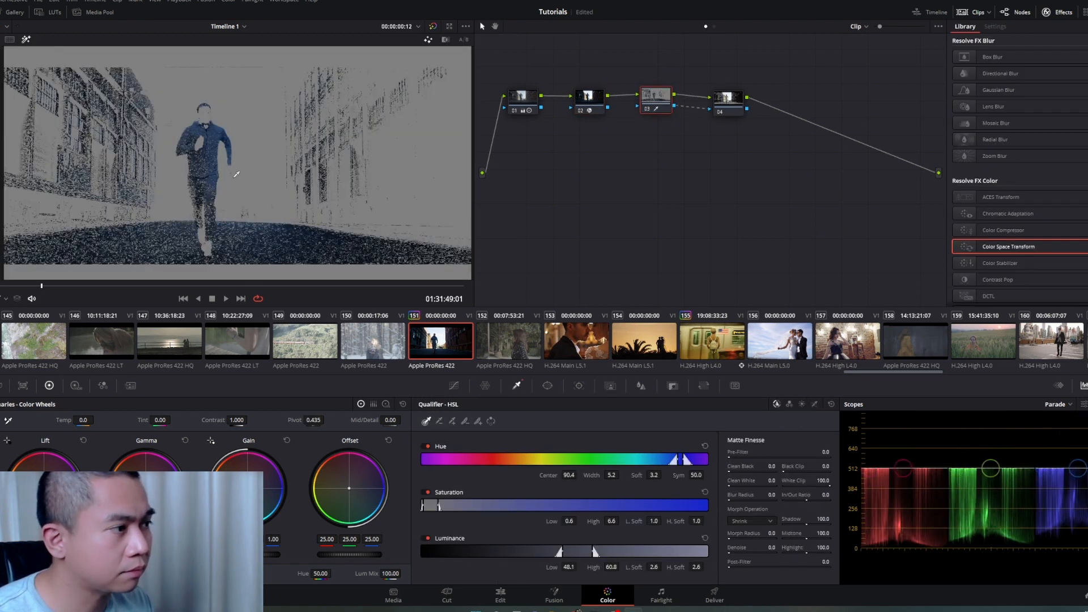
{"action": "left_click_drag", "start_coordinate": [213, 164], "coordinate": [197, 207]}
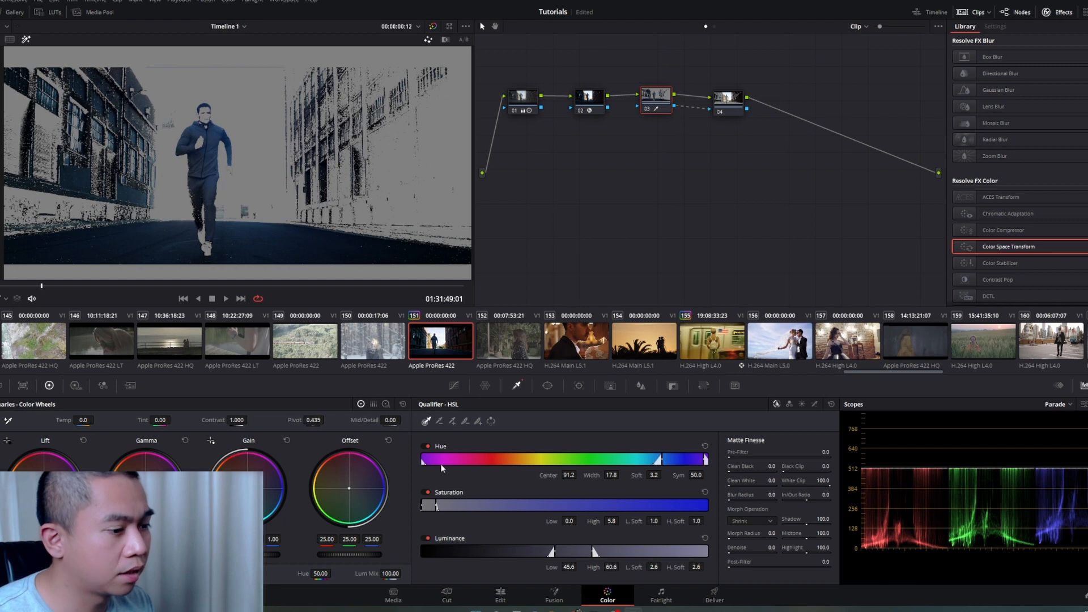
Refine the qualifier to hue center 90.4, width 7.2 and symmetry 50.9, saturation high 7.0, and luminance low 41.9.
{"action": "left_click_drag", "start_coordinate": [565, 523], "coordinate": [564, 523]}
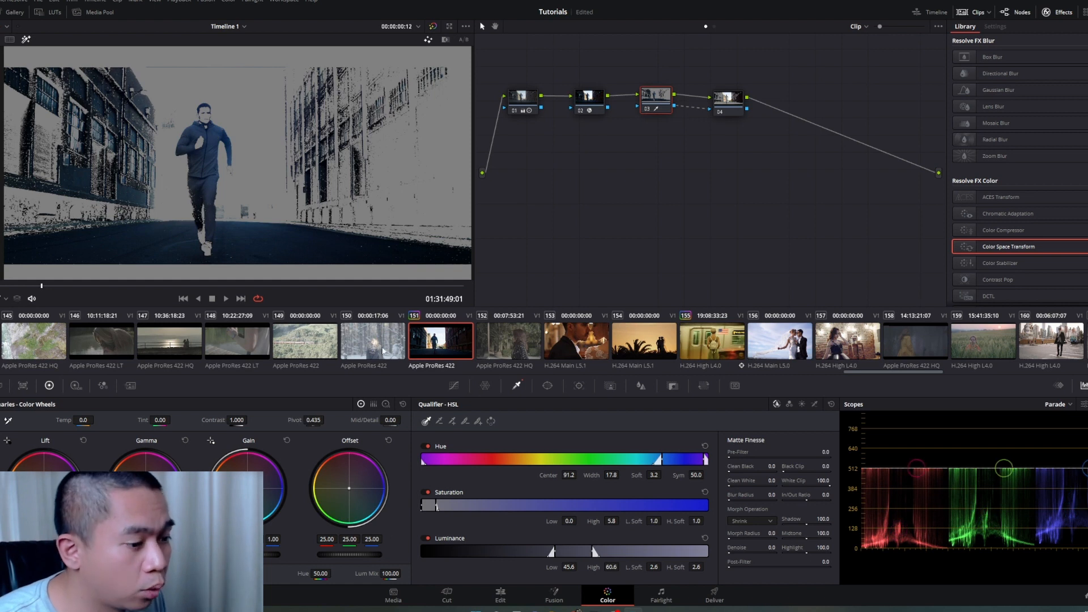
{"action": "left_click_drag", "start_coordinate": [580, 566], "coordinate": [581, 566]}
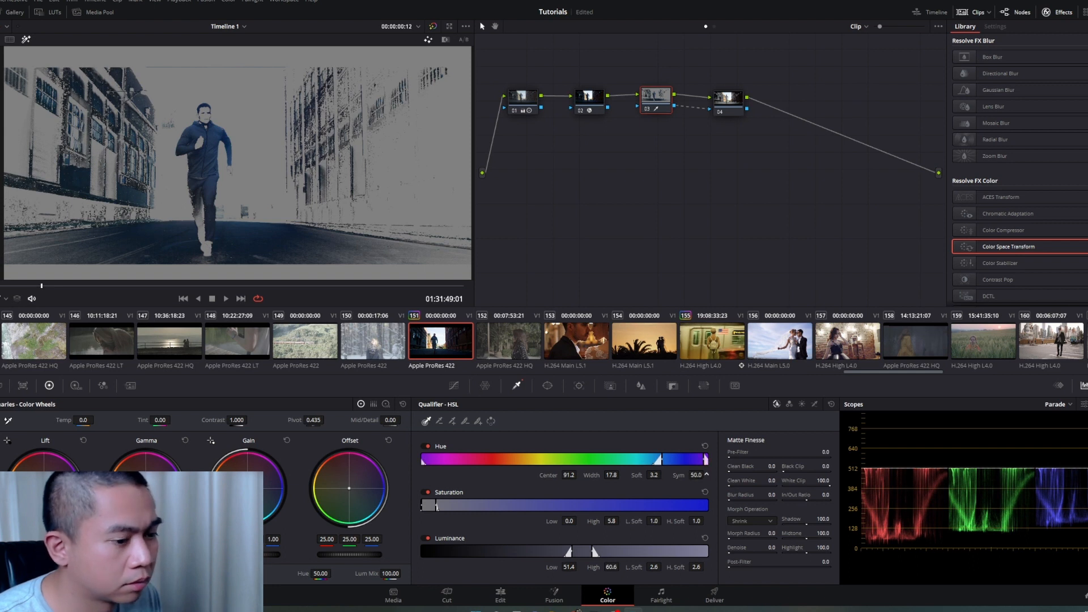
{"action": "left_click_drag", "start_coordinate": [611, 475], "coordinate": [574, 474]}
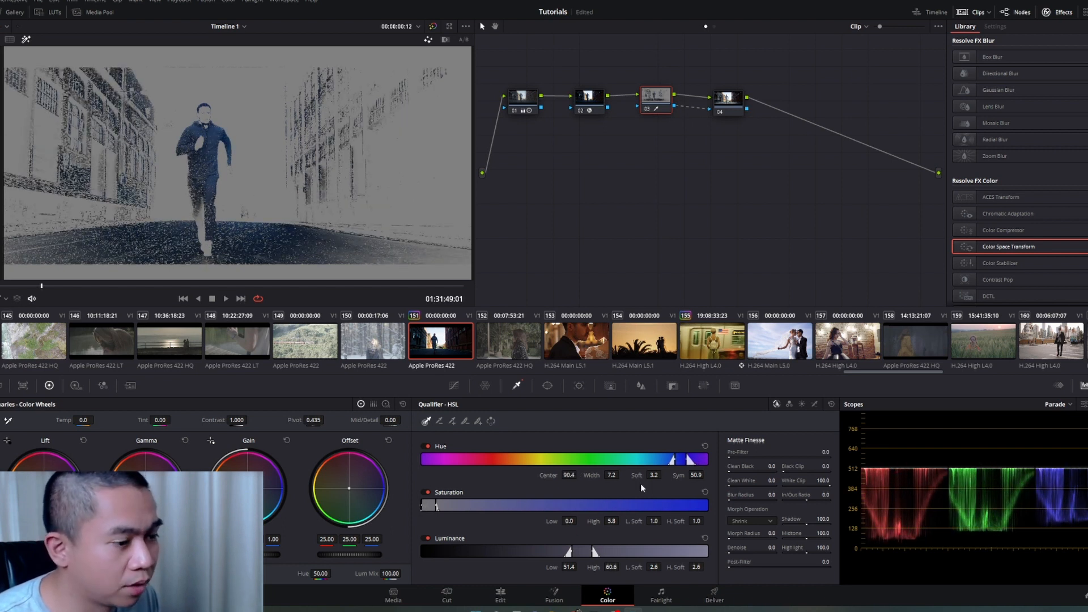
{"action": "left_click_drag", "start_coordinate": [612, 521], "coordinate": [612, 521]}
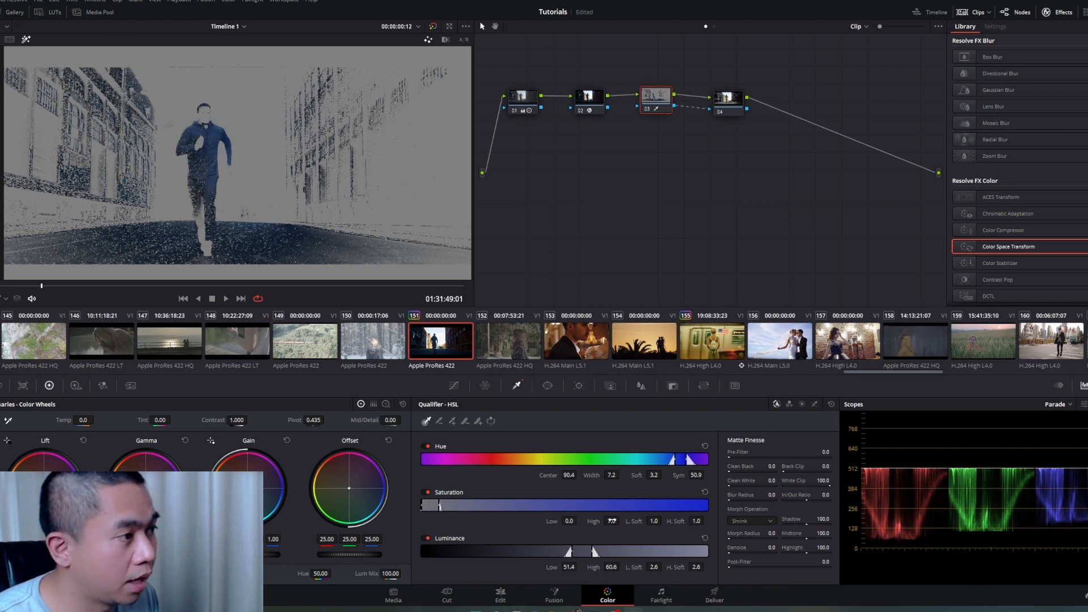
{"action": "left_click_drag", "start_coordinate": [581, 563], "coordinate": [552, 563]}
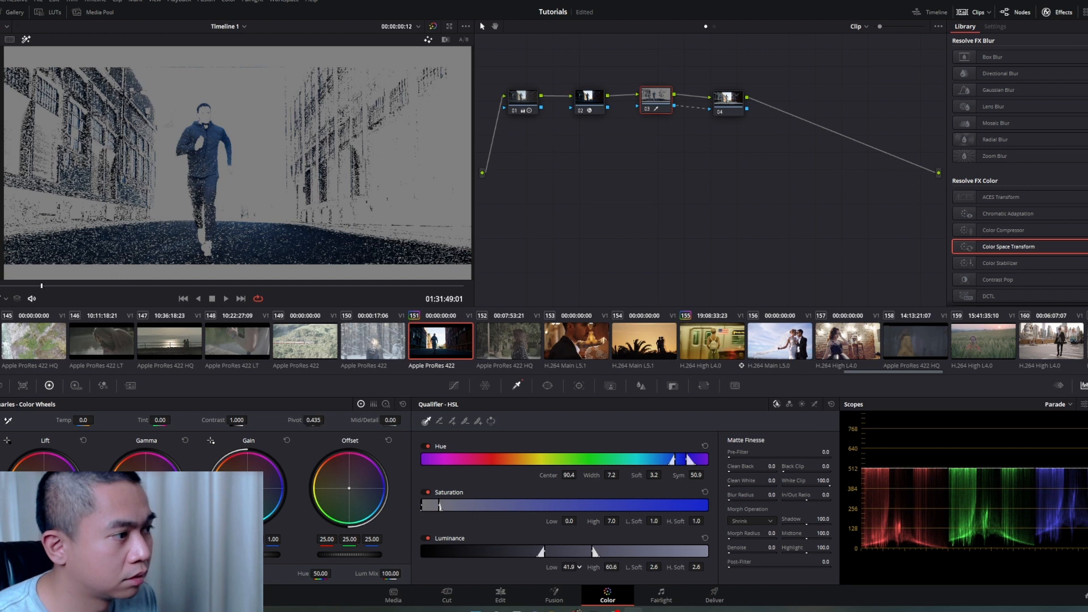
Try blur radius 19.1 and denoise 15.9 with hue center 91.3 and width 3.2 on the key, and reset node 03.
{"action": "left_click_drag", "start_coordinate": [742, 548], "coordinate": [762, 548]}
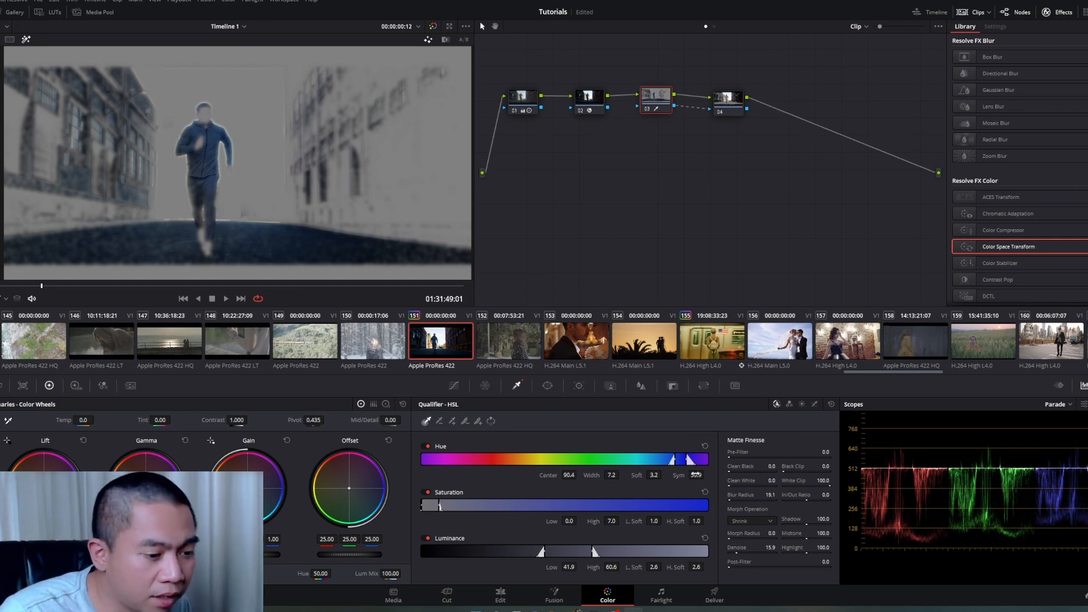
{"action": "left_click_drag", "start_coordinate": [611, 475], "coordinate": [602, 475]}
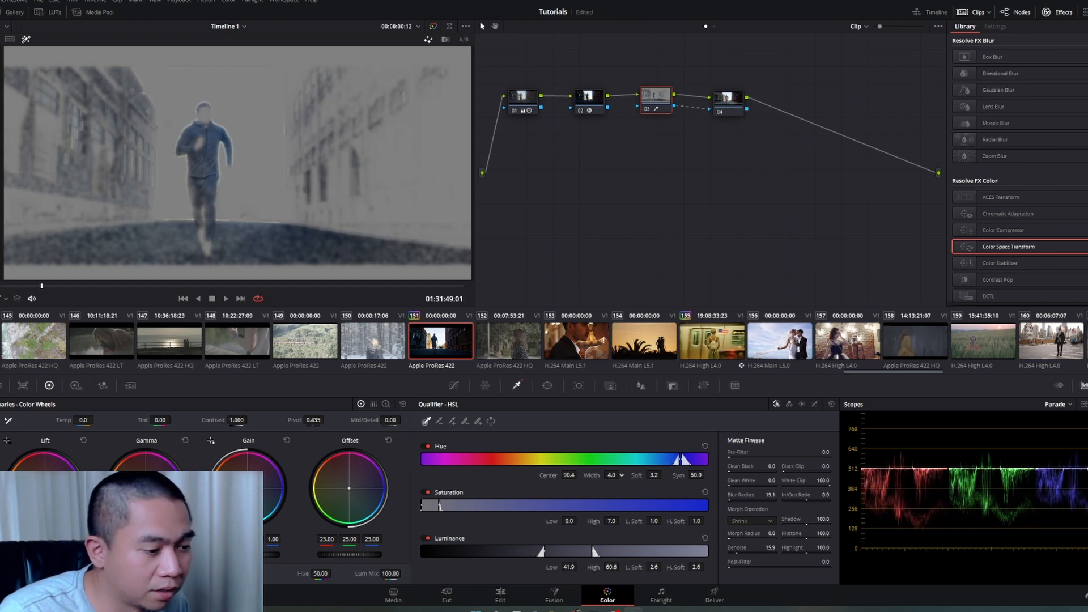
{"action": "left_click_drag", "start_coordinate": [610, 475], "coordinate": [579, 475]}
{"action": "left_click_drag", "start_coordinate": [578, 475], "coordinate": [569, 476]}
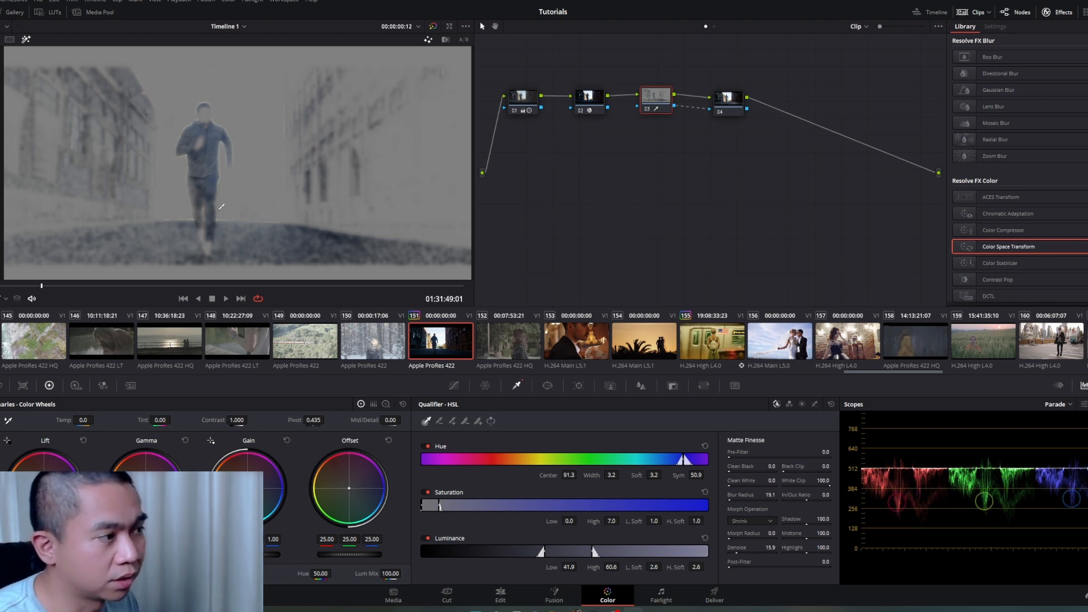
{"action": "right_click", "coordinate": [661, 101]}
{"action": "left_click", "coordinate": [671, 108]}
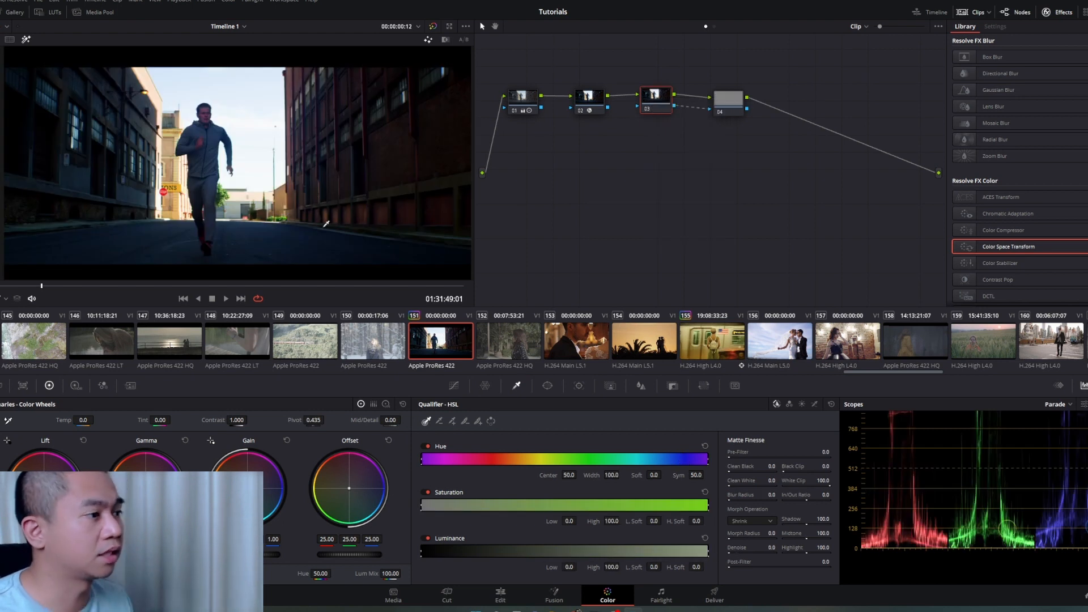
Mask the running man on node 03 with a Magic Mask stroke from head to foot, and track it forward and backward.
{"action": "left_click", "coordinate": [612, 386]}
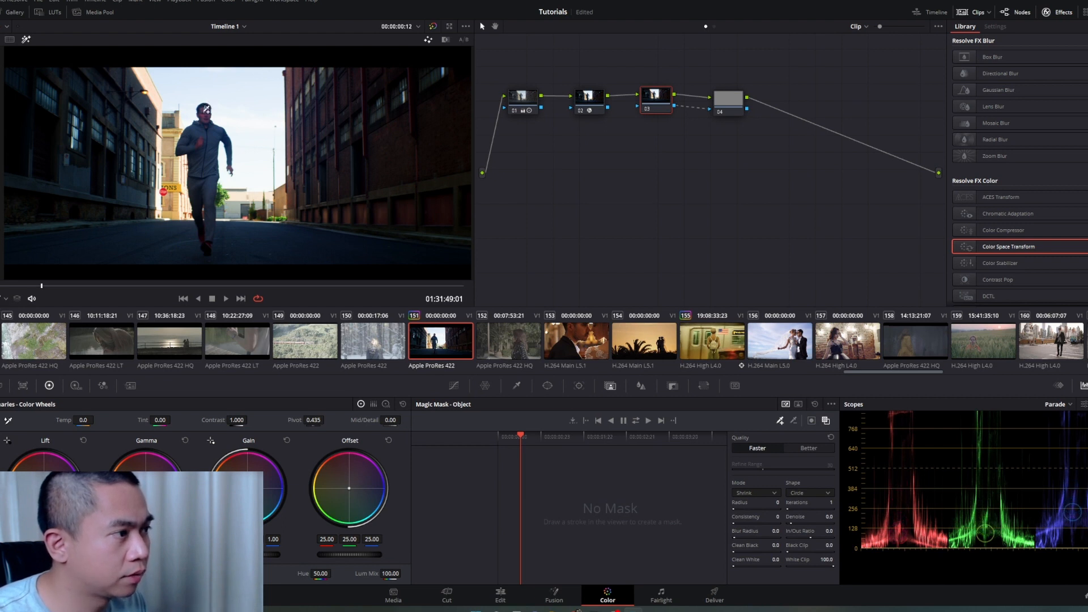
{"action": "left_click_drag", "start_coordinate": [207, 105], "coordinate": [208, 237]}
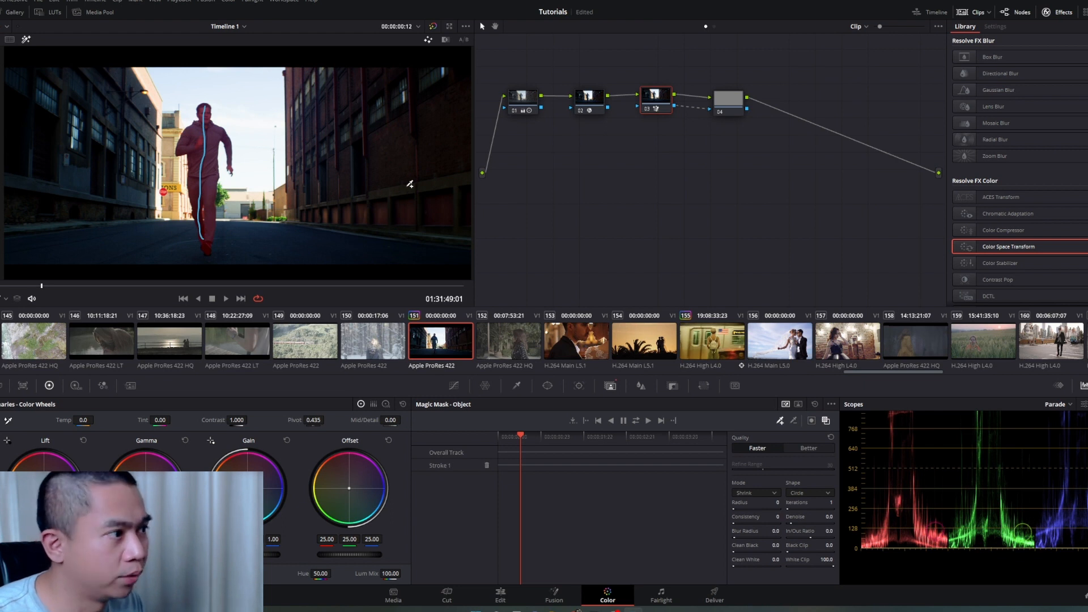
{"action": "left_click", "coordinate": [9, 41]}
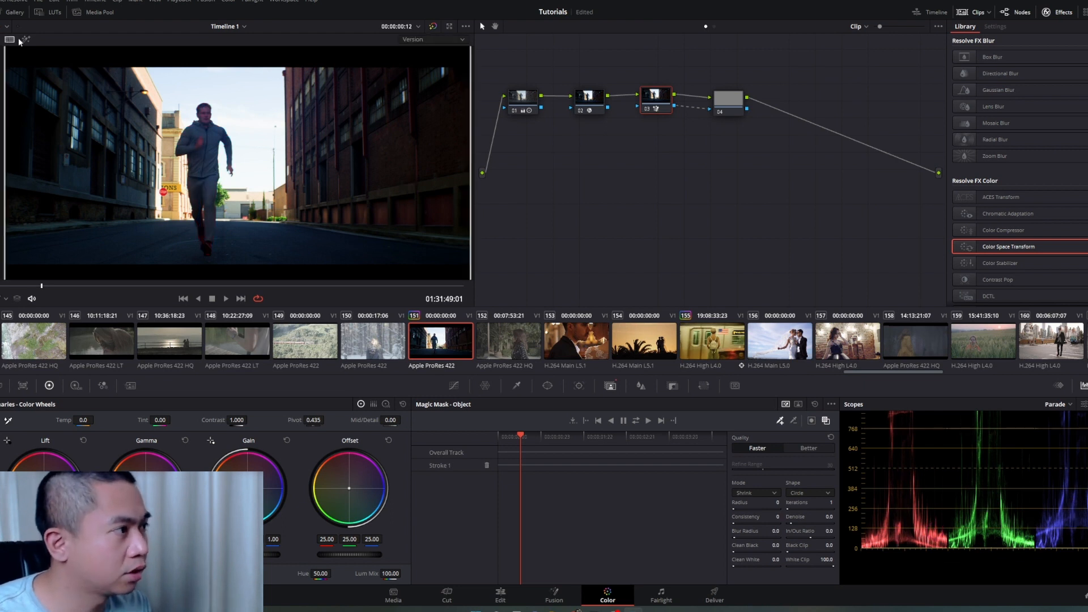
{"action": "left_click", "coordinate": [23, 39]}
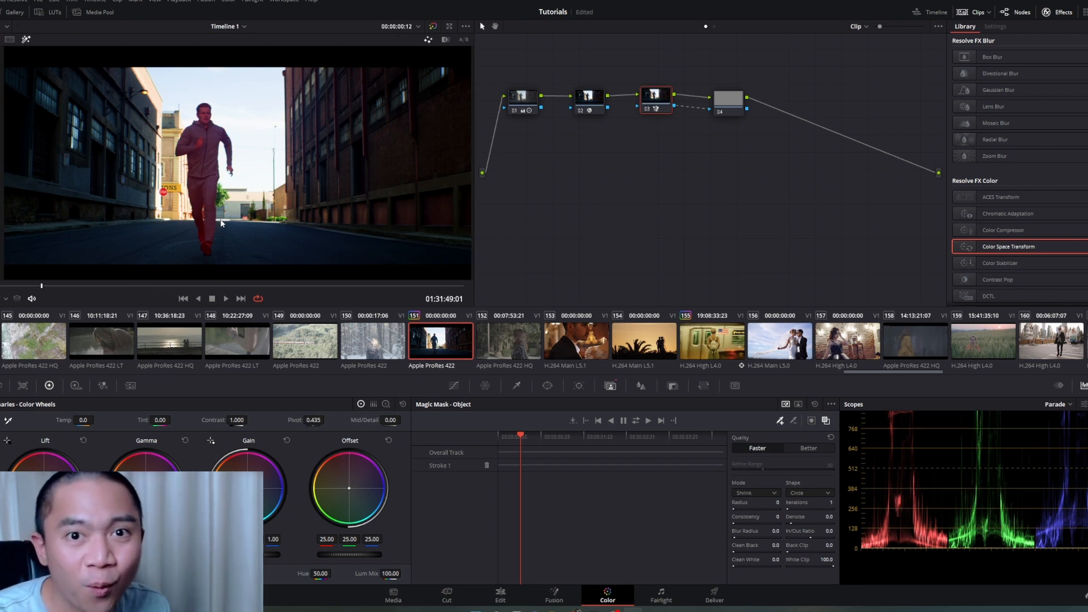
{"action": "left_click", "coordinate": [635, 423]}
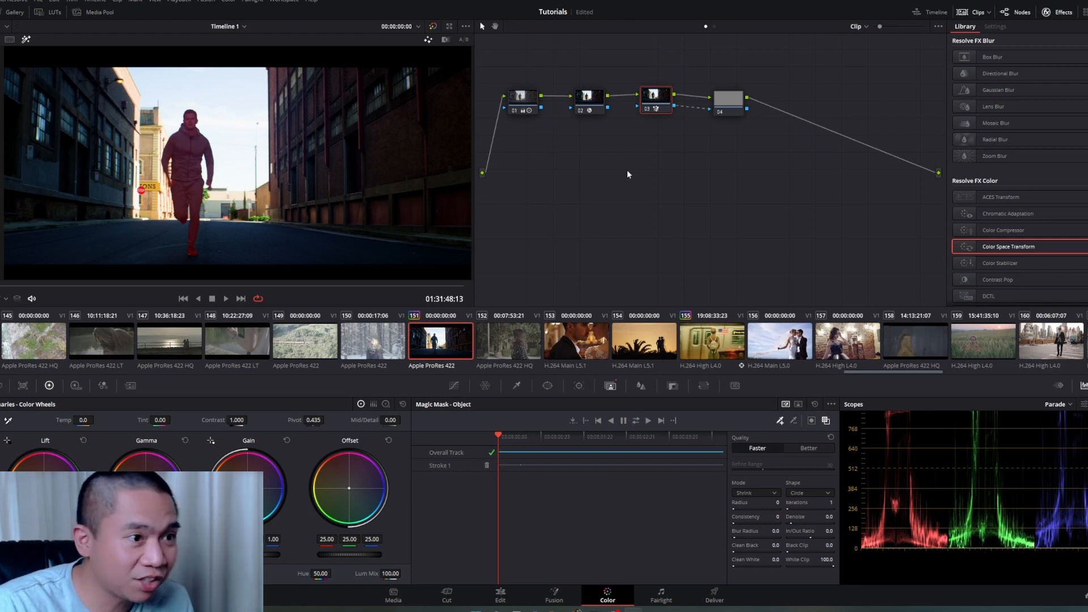
Compare the highlighted masks of node 03 and outside node 04, scrubbing the clip to 01:31:50:04 to check the tracking.
{"action": "left_click", "coordinate": [731, 100]}
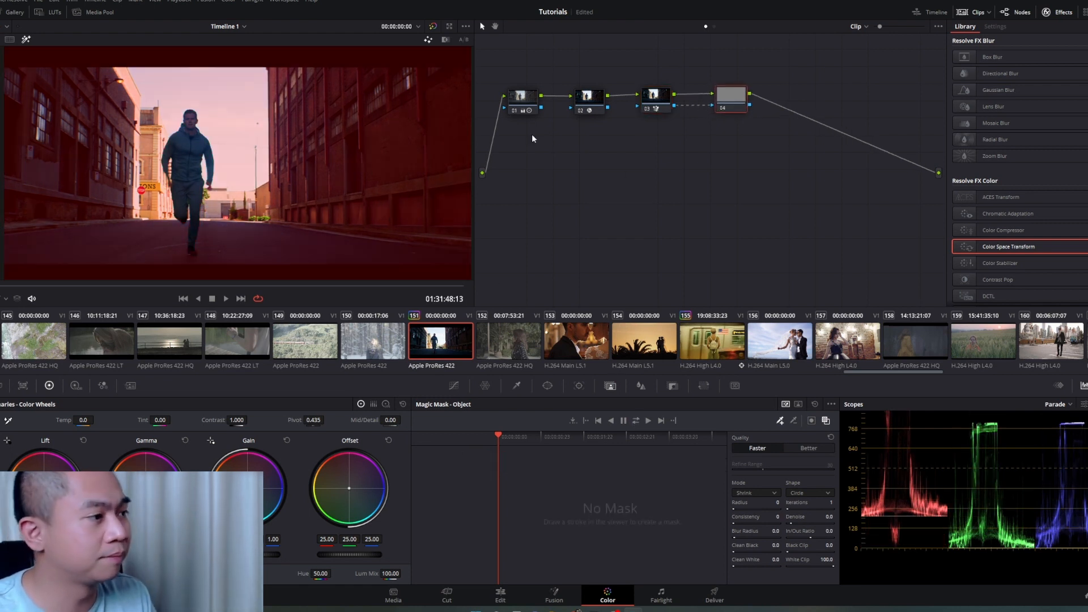
{"action": "left_click_drag", "start_coordinate": [719, 97], "coordinate": [724, 97]}
{"action": "left_click_drag", "start_coordinate": [658, 97], "coordinate": [661, 97]}
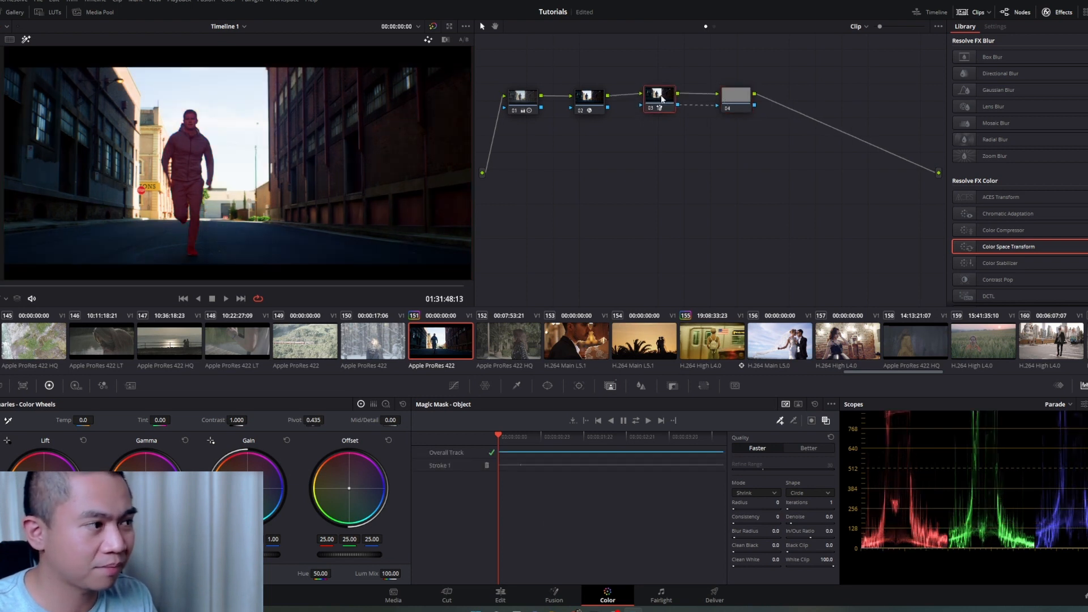
{"action": "left_click_drag", "start_coordinate": [72, 286], "coordinate": [63, 260]}
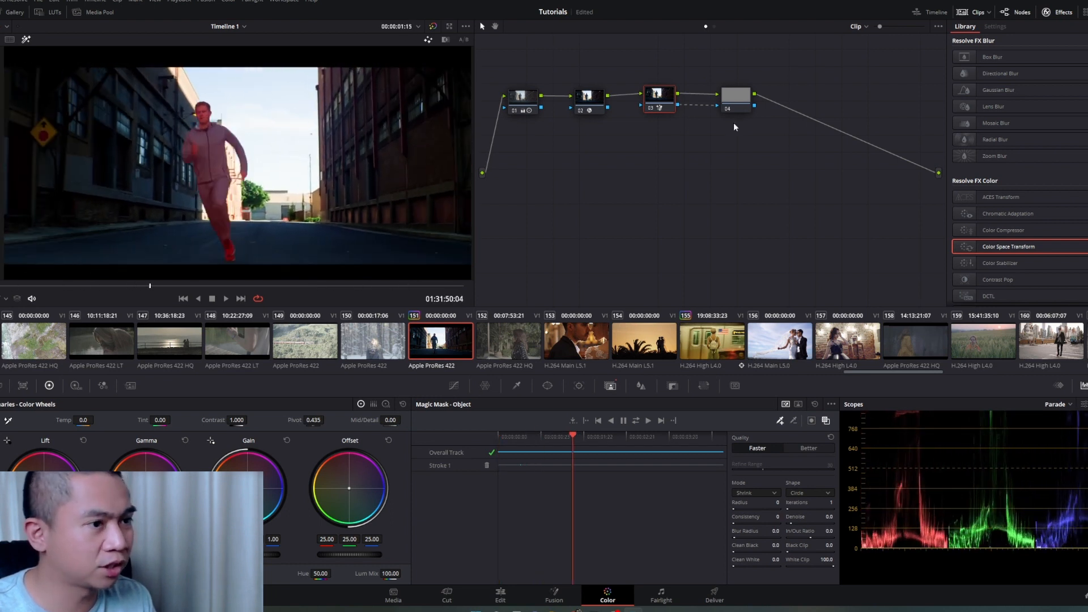
{"action": "left_click", "coordinate": [734, 96]}
{"action": "left_click_drag", "start_coordinate": [666, 103], "coordinate": [673, 105]}
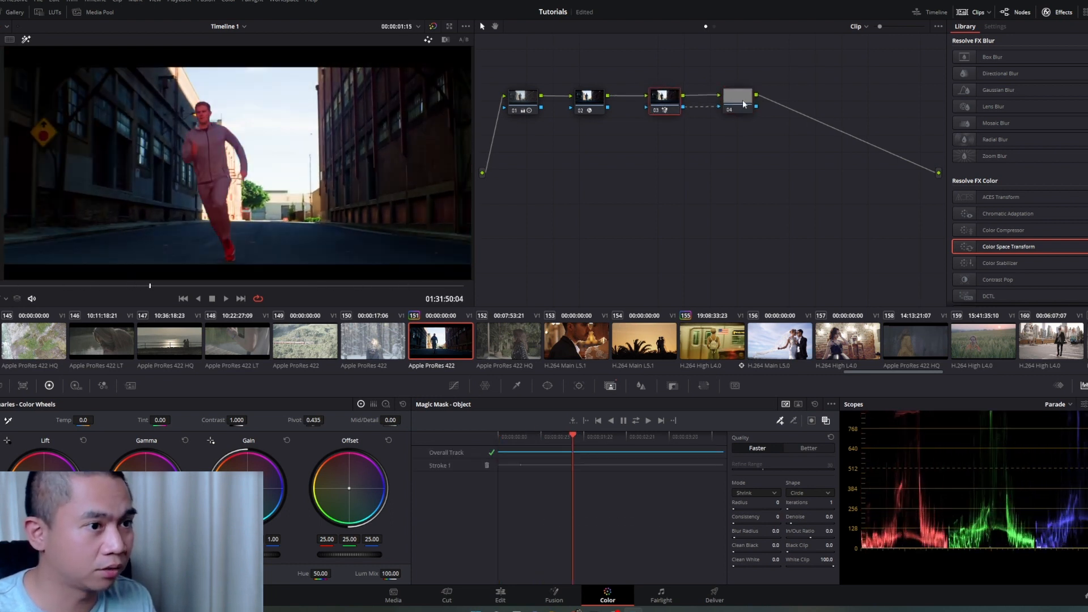
{"action": "left_click", "coordinate": [741, 104]}
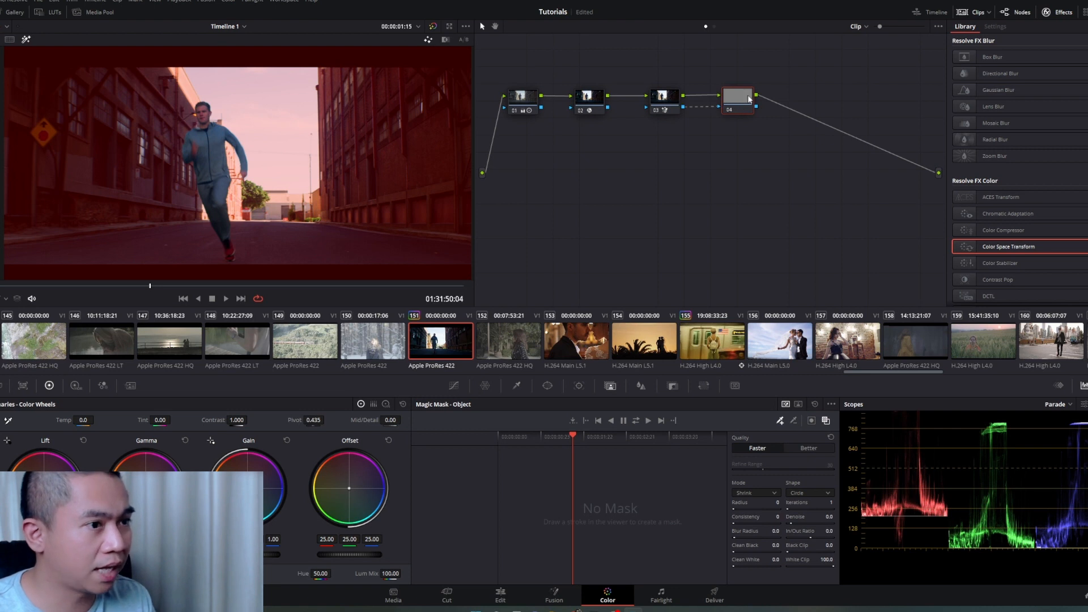
{"action": "left_click", "coordinate": [661, 107]}
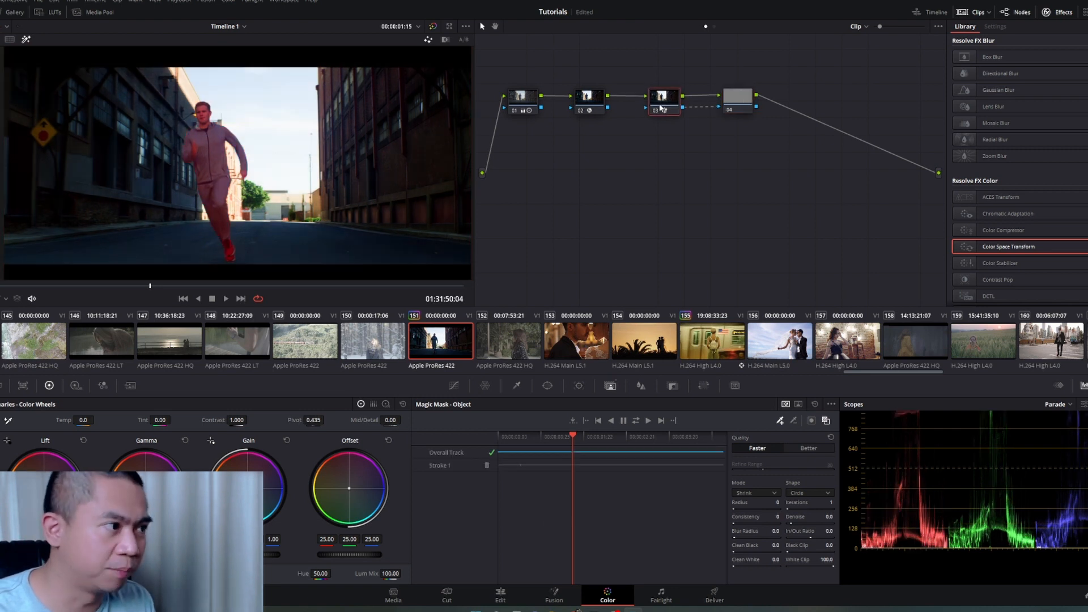
{"action": "left_click", "coordinate": [741, 100]}
{"action": "left_click", "coordinate": [666, 103]}
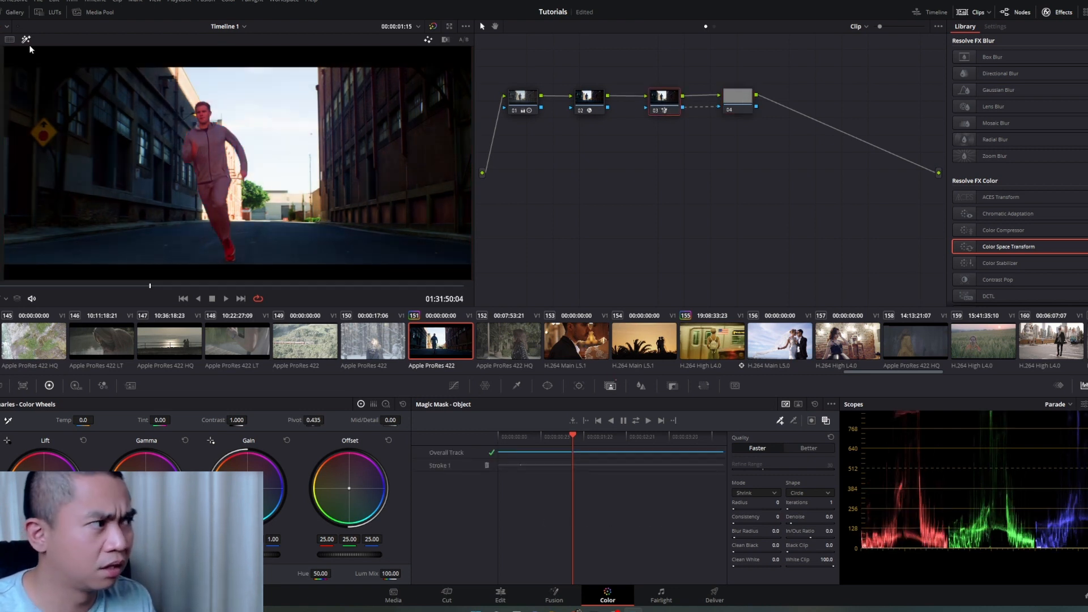
Turn off the mask highlight and move the playhead to 01:31:49:14.
{"action": "left_click", "coordinate": [9, 39]}
{"action": "left_click_drag", "start_coordinate": [665, 102], "coordinate": [669, 102]}
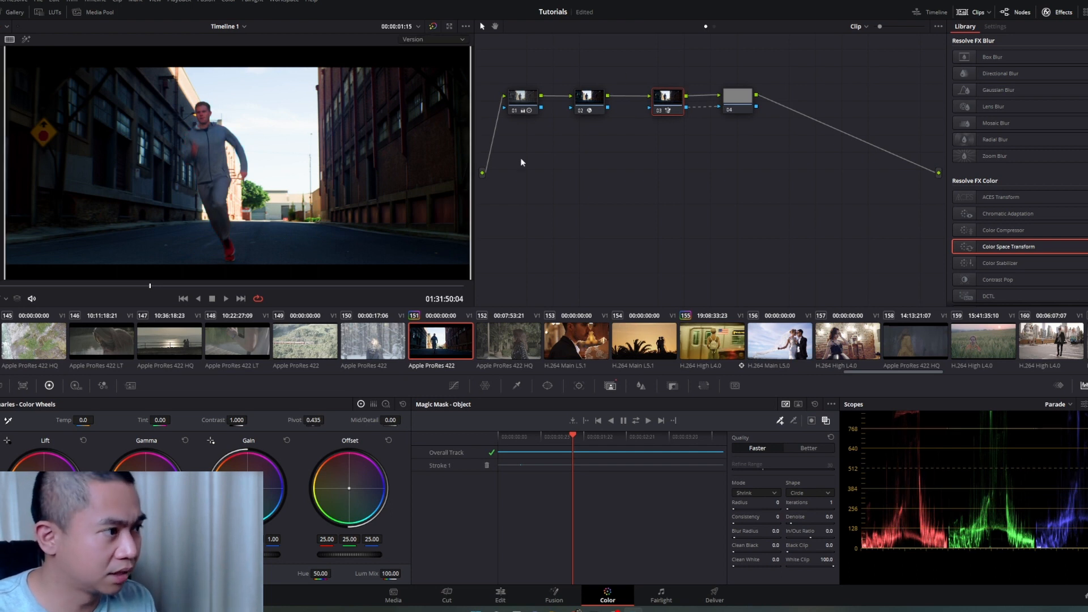
{"action": "left_click_drag", "start_coordinate": [126, 286], "coordinate": [93, 276]}
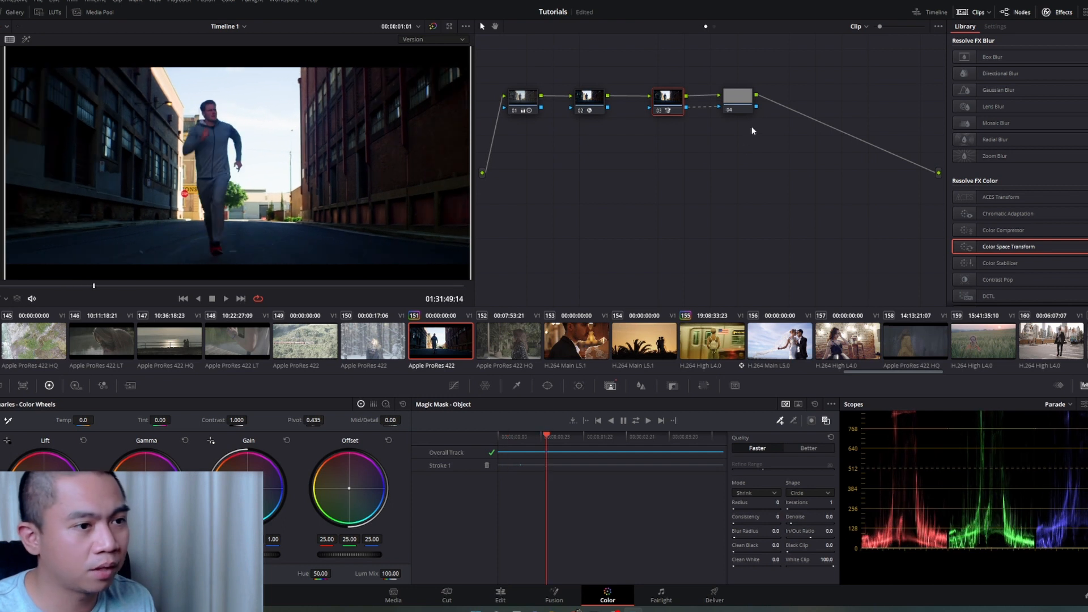
Darken the background on node 04 by lowering Gain to 0.74 and Offset to 23.95.
{"action": "left_click", "coordinate": [735, 97]}
{"action": "left_click_drag", "start_coordinate": [735, 97], "coordinate": [737, 99]}
{"action": "mouse_move", "coordinate": [371, 552]}
{"action": "left_mouse_down"}
{"action": "mouse_move", "coordinate": [337, 552]}
{"action": "mouse_move", "coordinate": [354, 552]}
{"action": "left_mouse_up"}
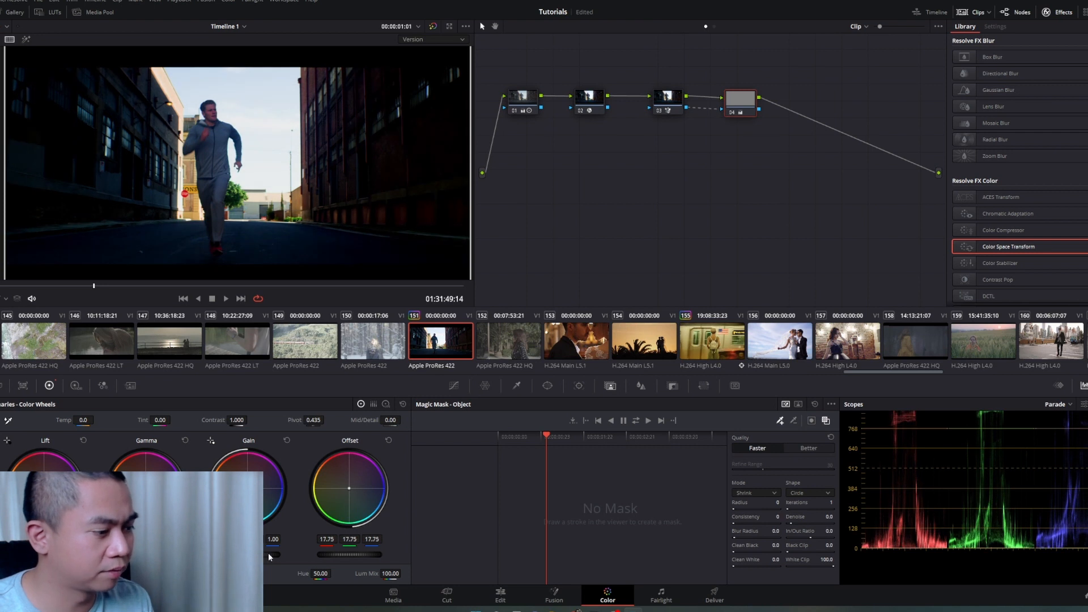
{"action": "mouse_move", "coordinate": [269, 556]}
{"action": "left_mouse_down"}
{"action": "mouse_move", "coordinate": [241, 555]}
{"action": "mouse_move", "coordinate": [272, 555]}
{"action": "mouse_move", "coordinate": [255, 555]}
{"action": "left_mouse_up"}
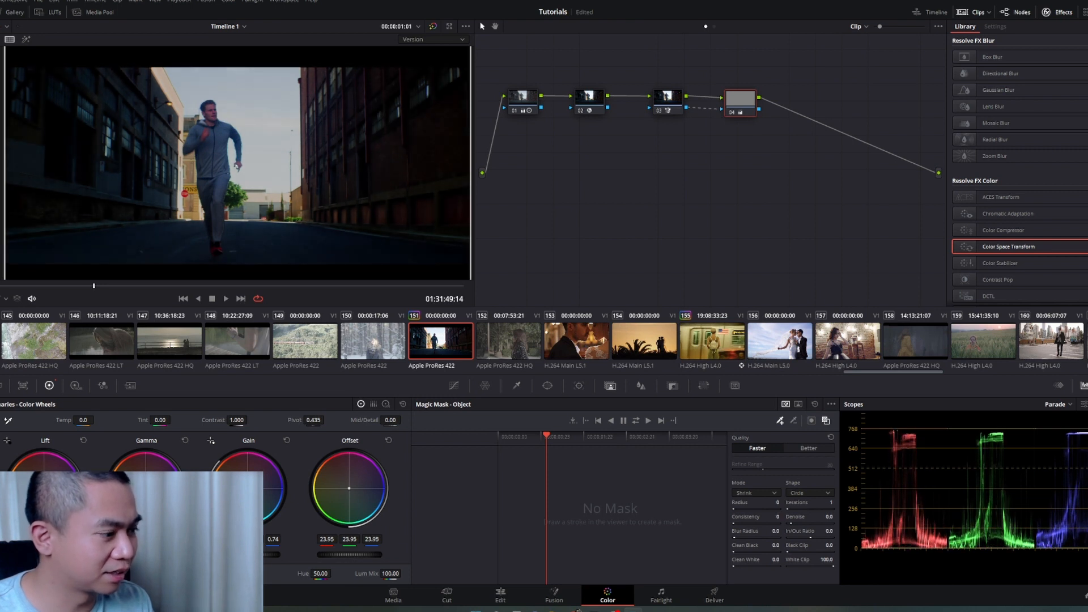
{"action": "left_click_drag", "start_coordinate": [349, 554], "coordinate": [363, 554]}
{"action": "left_click_drag", "start_coordinate": [44, 554], "coordinate": [30, 555]}
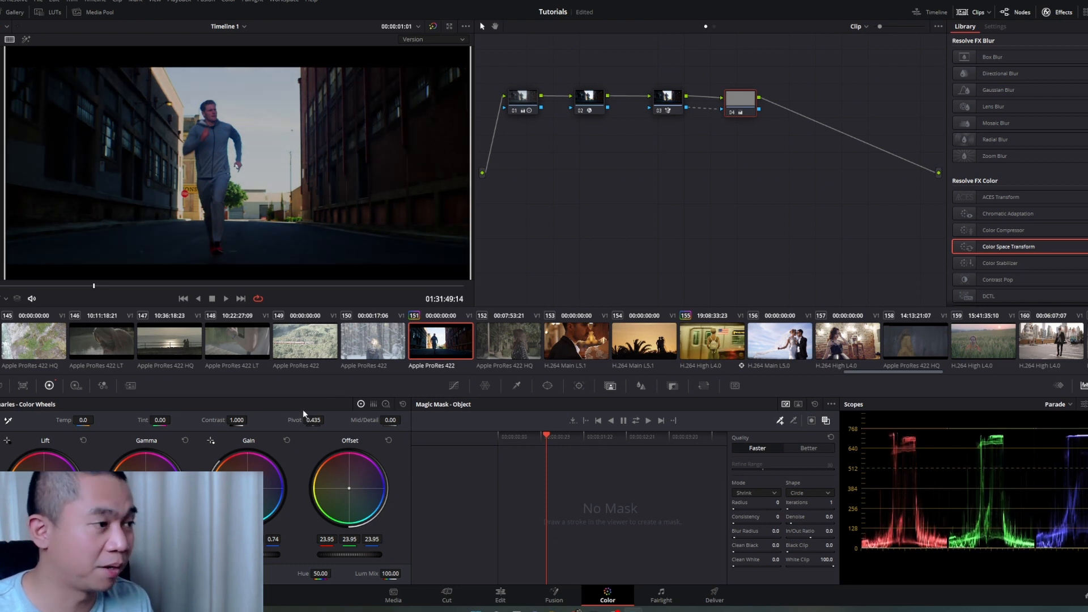
Push the Gain of node 04 toward blue to cool the background, and lower it to a blue value of 0.82.
{"action": "left_click_drag", "start_coordinate": [247, 488], "coordinate": [247, 498]}
{"action": "mouse_move", "coordinate": [273, 540]}
{"action": "left_mouse_down"}
{"action": "mouse_move", "coordinate": [286, 540]}
{"action": "mouse_move", "coordinate": [250, 540]}
{"action": "left_mouse_up"}
{"action": "left_click_drag", "start_coordinate": [249, 489], "coordinate": [248, 490]}
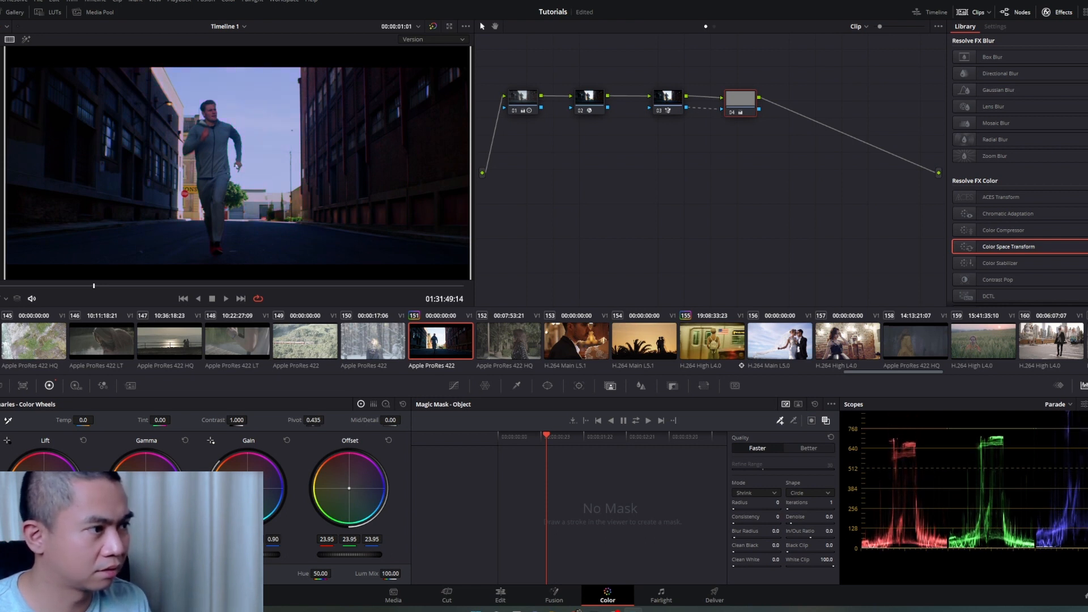
{"action": "mouse_move", "coordinate": [257, 542]}
{"action": "left_mouse_down"}
{"action": "mouse_move", "coordinate": [267, 542]}
{"action": "mouse_move", "coordinate": [241, 542]}
{"action": "left_mouse_up"}
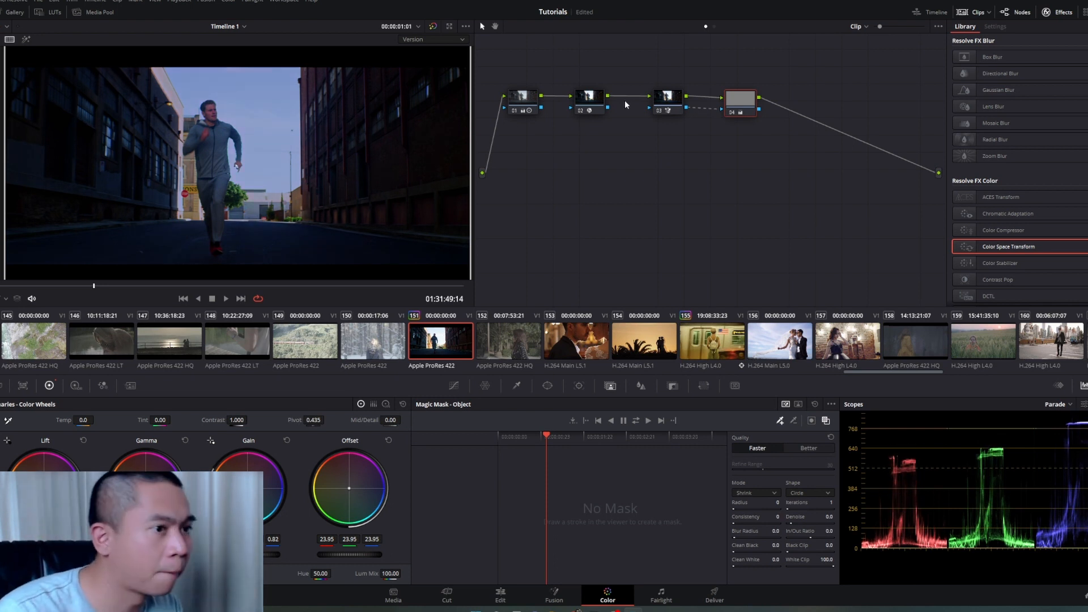
Soften the runner's mask edges on node 03 by setting Magic Mask Blur Radius to 6.8 and Denoise to 7.3.
{"action": "left_click", "coordinate": [649, 108]}
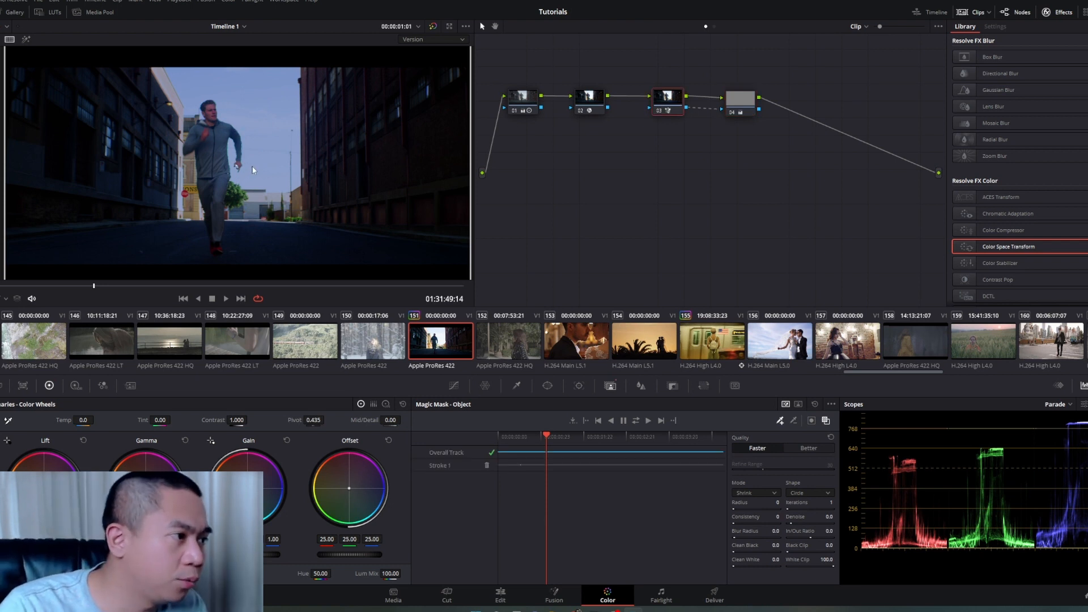
{"action": "scroll", "coordinate": [235, 132], "scroll_direction": "up", "scroll_amount": 2}
{"action": "scroll", "coordinate": [235, 131], "scroll_direction": "up", "scroll_amount": 4}
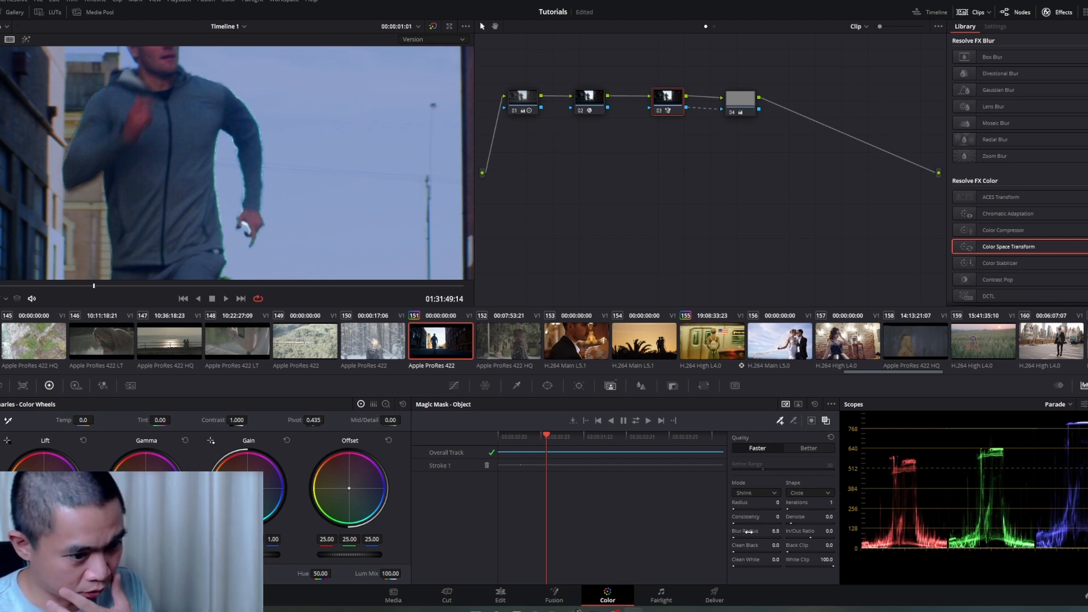
{"action": "left_click_drag", "start_coordinate": [796, 522], "coordinate": [803, 522]}
{"action": "scroll", "coordinate": [182, 224], "scroll_direction": "down", "scroll_amount": 4}
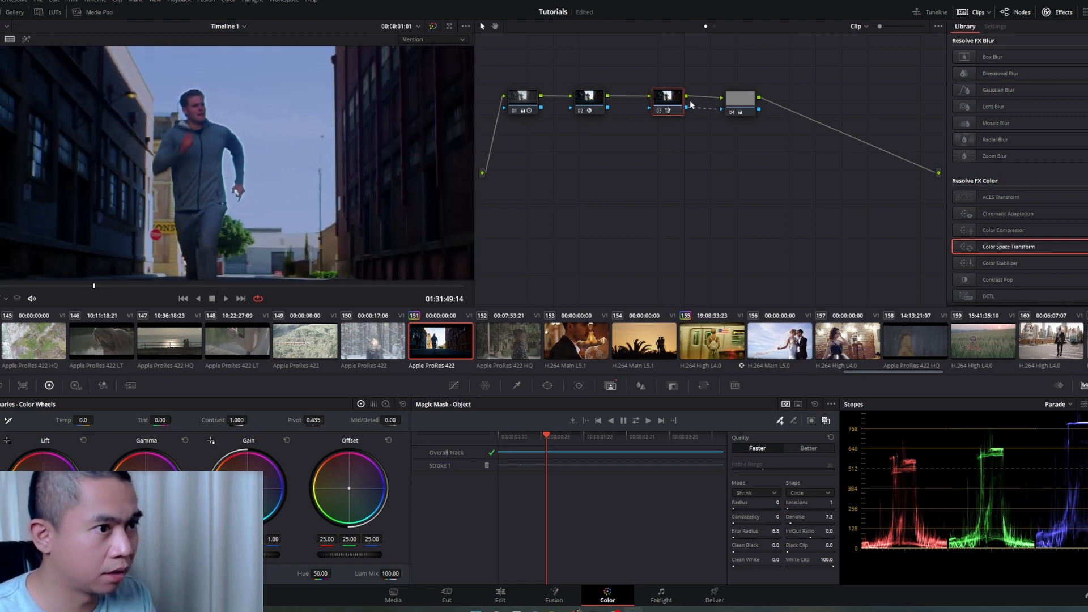
Grade the runner on node 03 by shifting the Gain color balance, raising Gain to a blue value of 1.17, and lifting Gamma slightly.
{"action": "left_click_drag", "start_coordinate": [669, 96], "coordinate": [666, 96]}
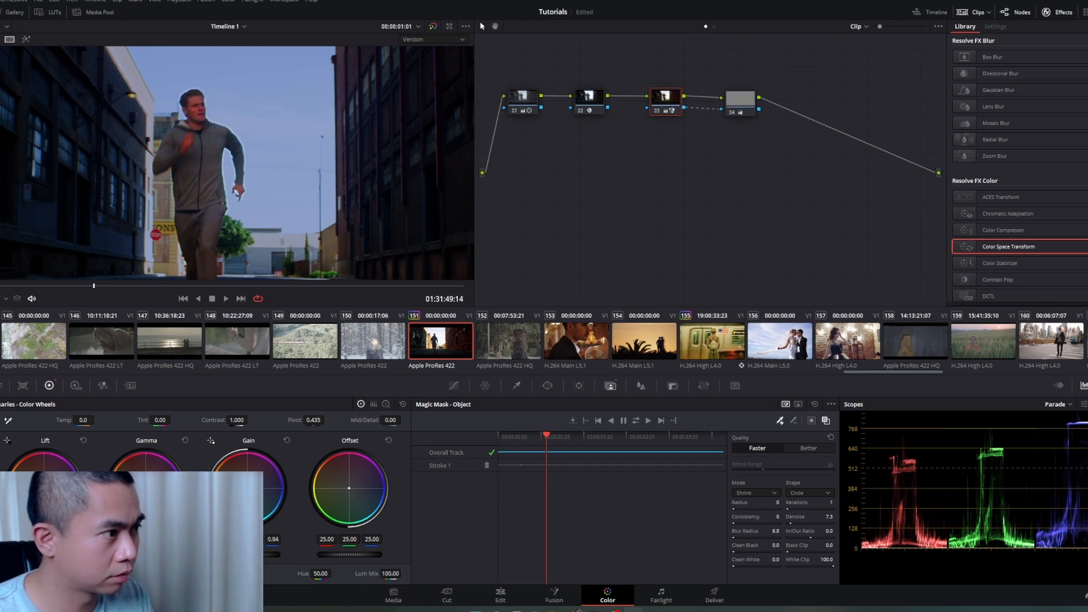
{"action": "left_click_drag", "start_coordinate": [249, 488], "coordinate": [243, 490]}
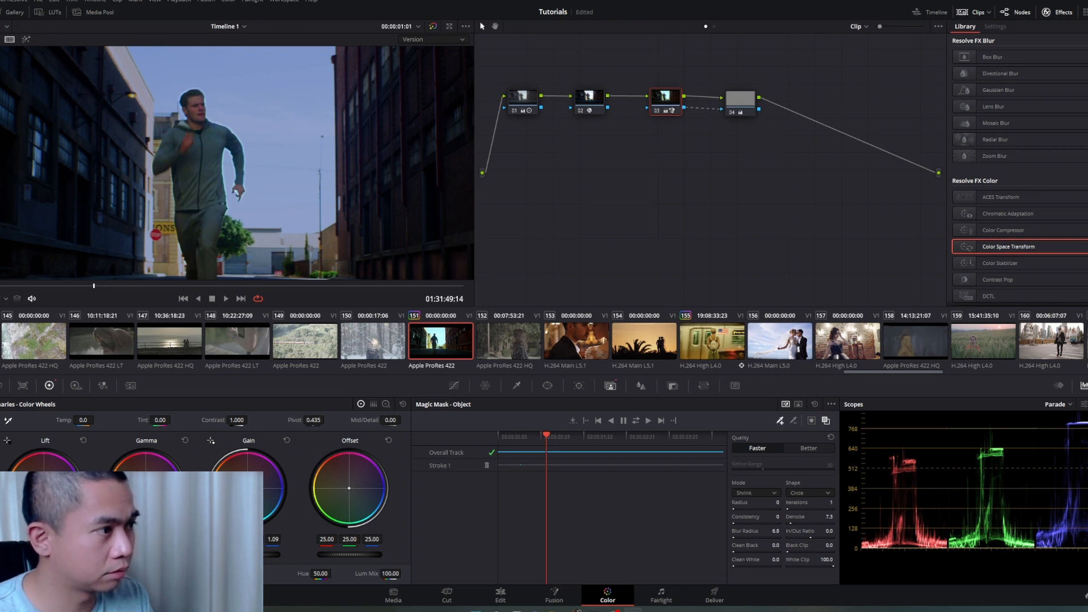
{"action": "scroll", "coordinate": [238, 217], "scroll_direction": "down", "scroll_amount": 3}
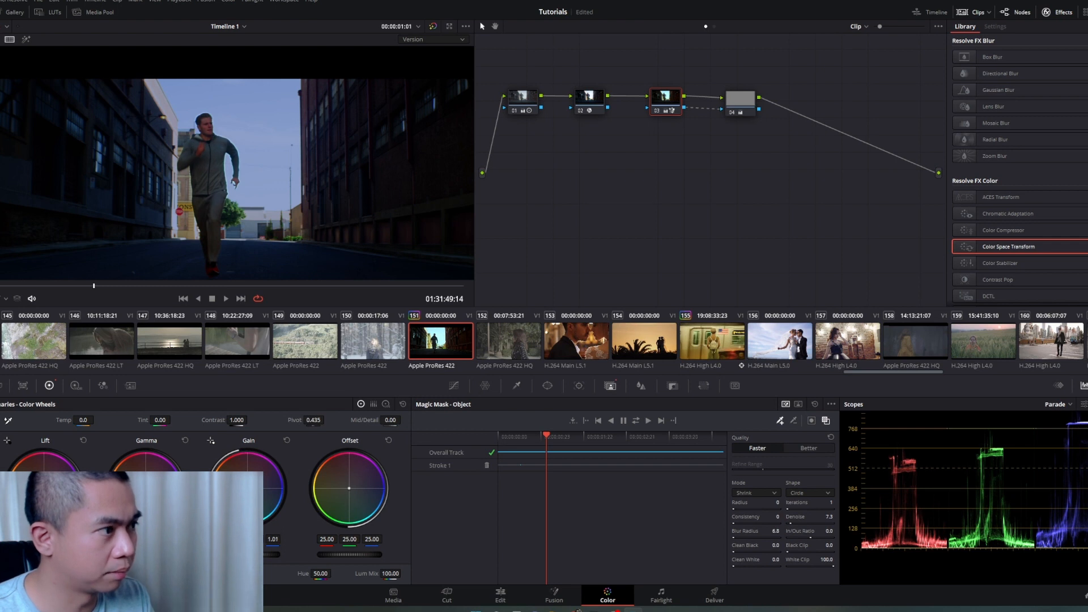
{"action": "left_click_drag", "start_coordinate": [248, 555], "coordinate": [261, 555]}
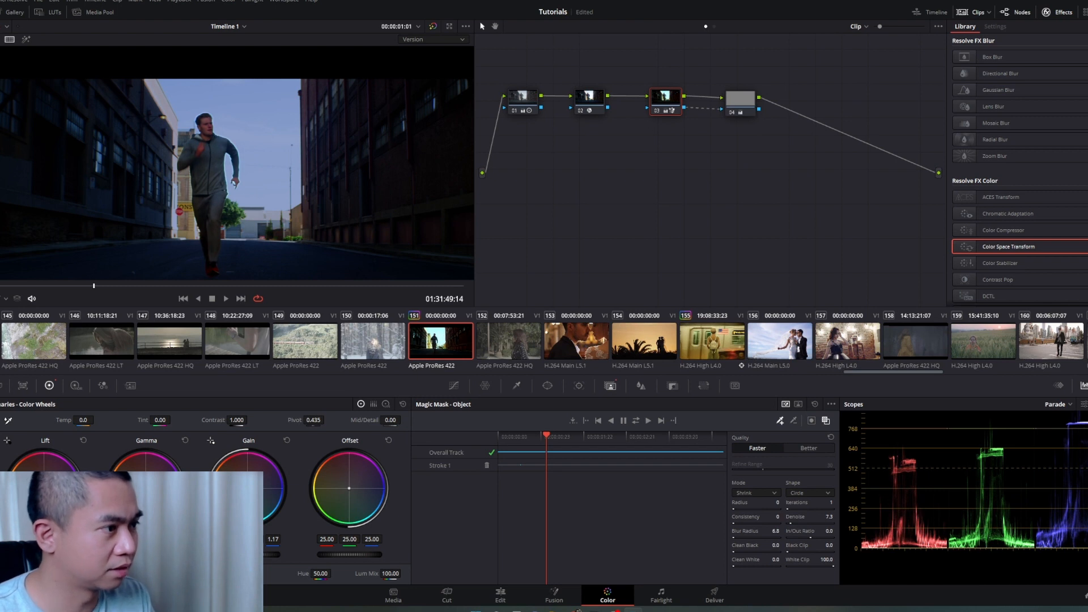
{"action": "left_click_drag", "start_coordinate": [146, 555], "coordinate": [151, 555]}
{"action": "scroll", "coordinate": [198, 164], "scroll_direction": "down", "scroll_amount": 3}
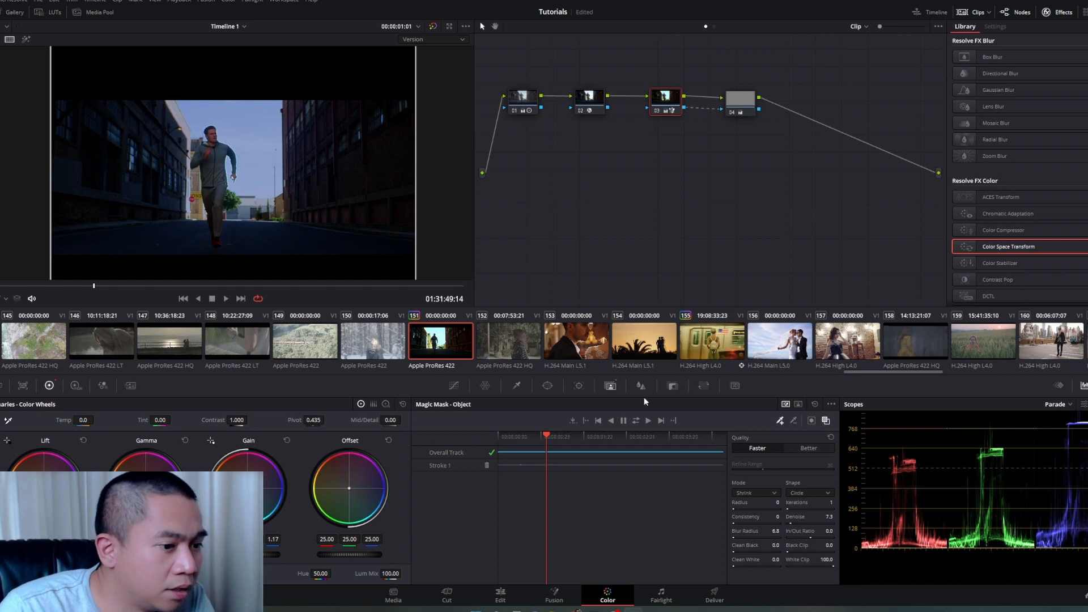
Reduce the strength of the runner's grade on node 03 by lowering its Key Output Gain to about 0.546.
{"action": "left_click", "coordinate": [673, 385]}
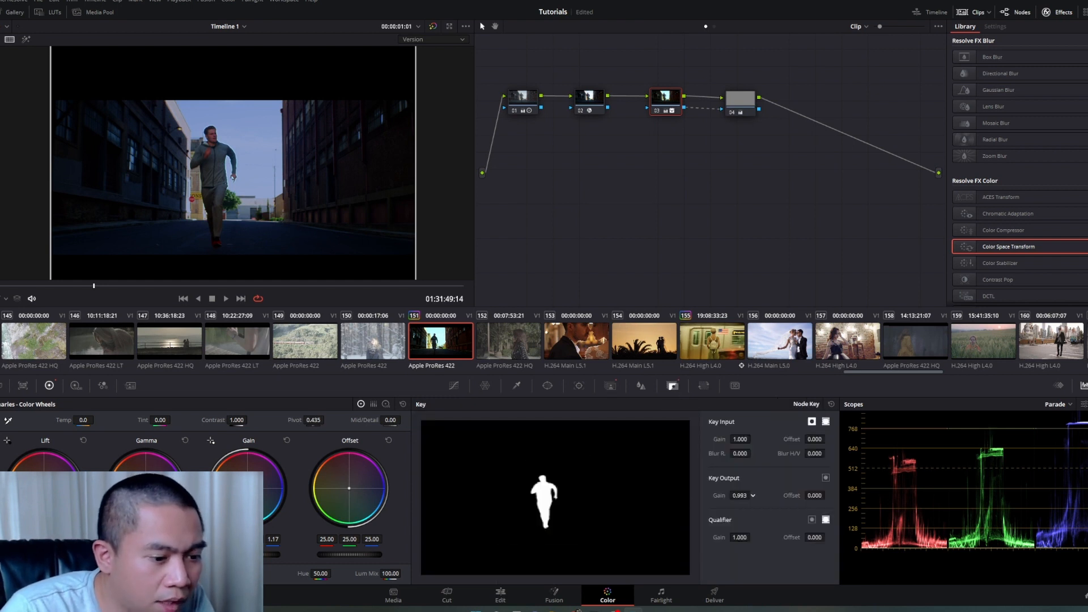
{"action": "mouse_move", "coordinate": [739, 495]}
{"action": "left_mouse_down"}
{"action": "mouse_move", "coordinate": [689, 496]}
{"action": "mouse_move", "coordinate": [751, 496]}
{"action": "left_mouse_up"}
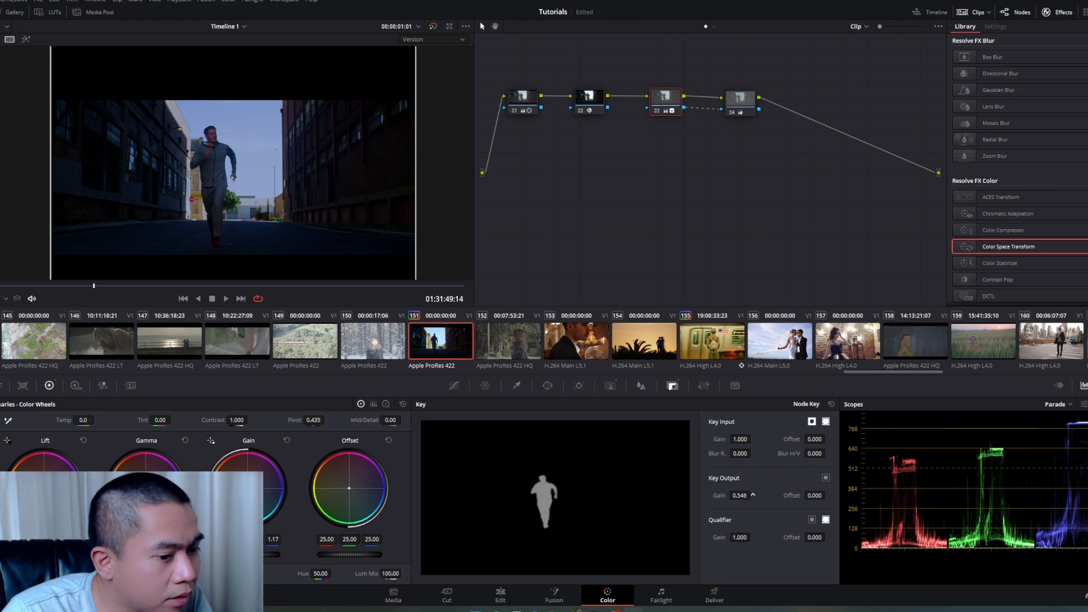